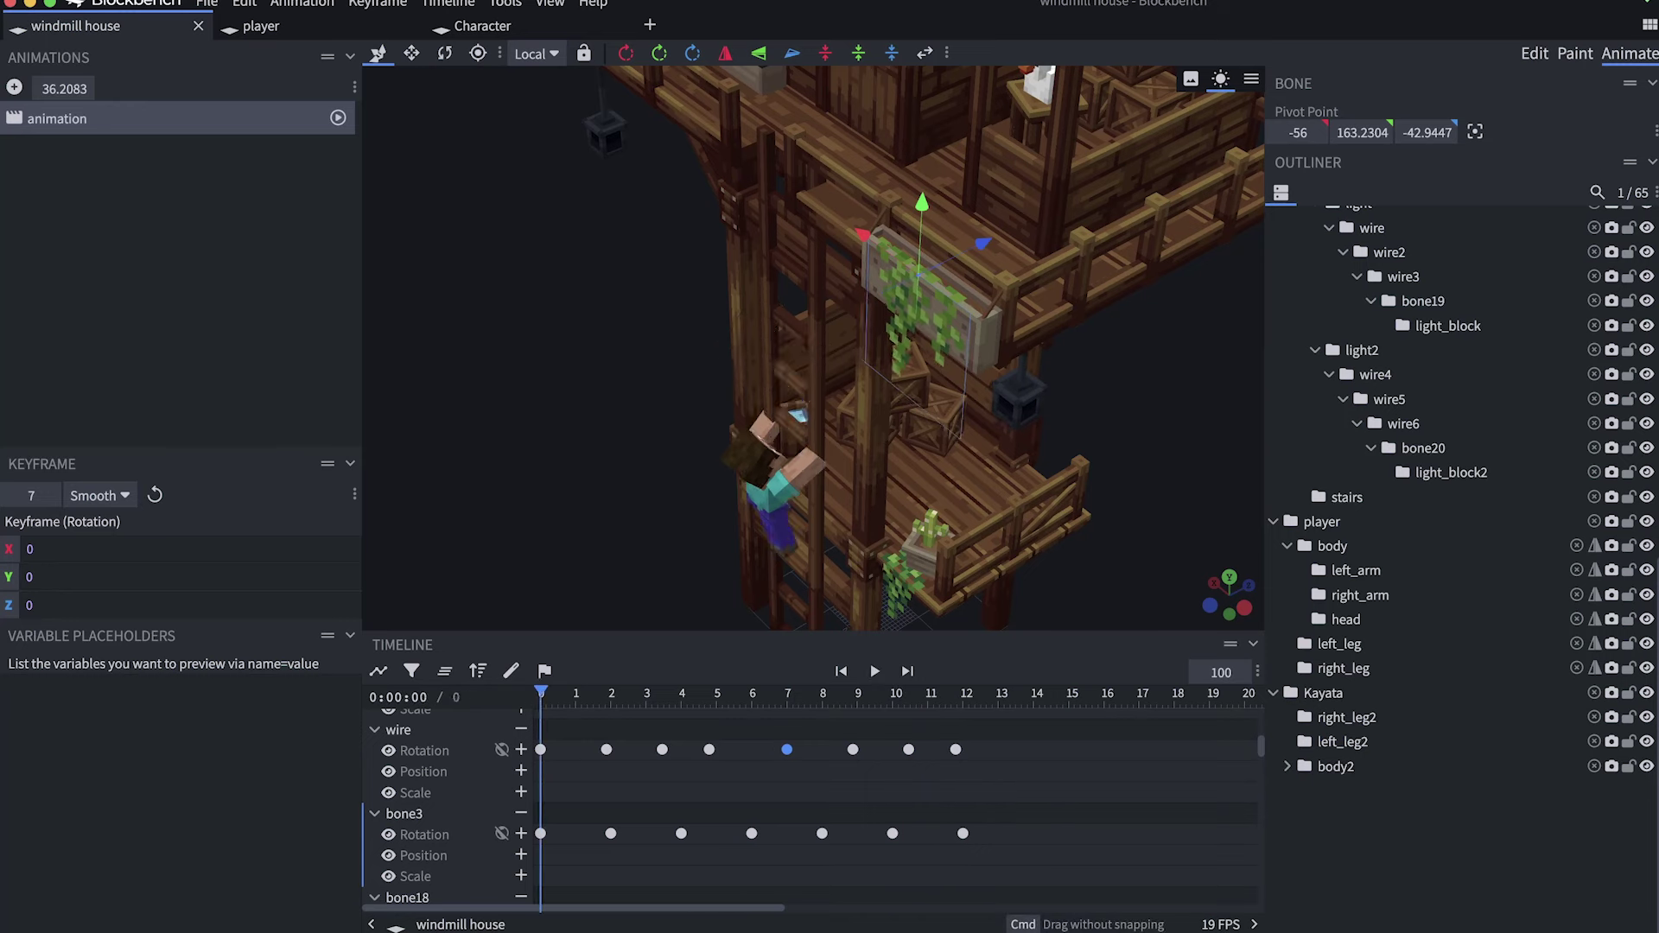
Extend the climbing cycle by pasting the right_leg and left_leg keyframes again, up to about 3.6 s.
scroll(812, 346, down, 2)
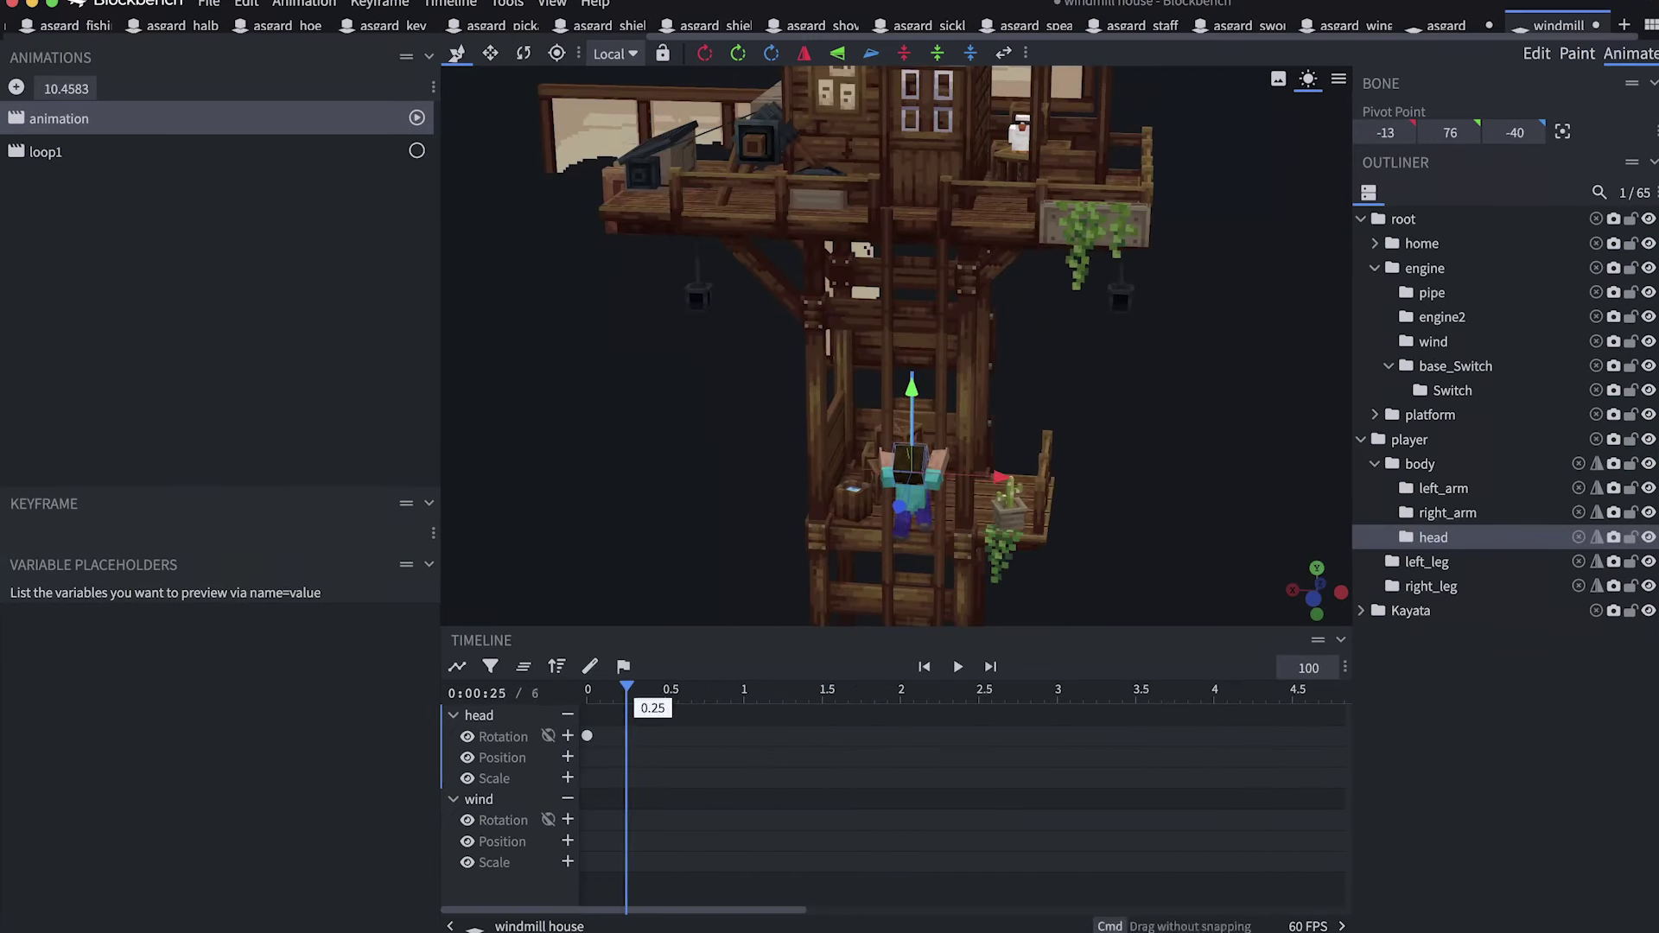
drag(744, 689, 994, 757)
click(900, 736)
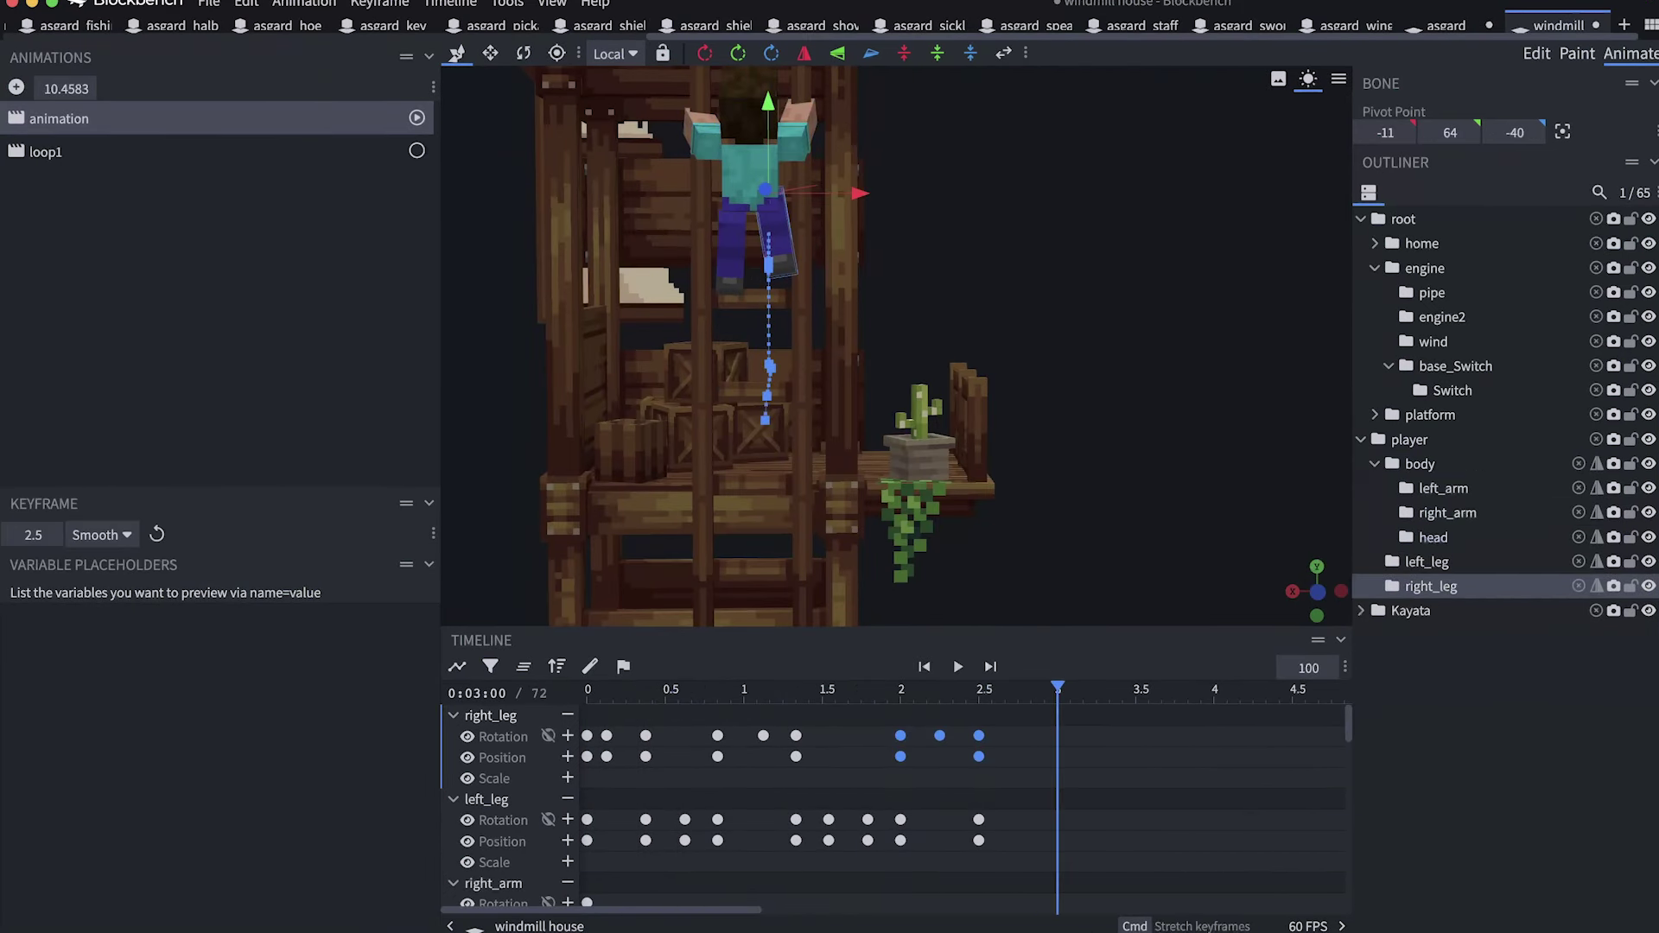
drag(782, 808, 912, 851)
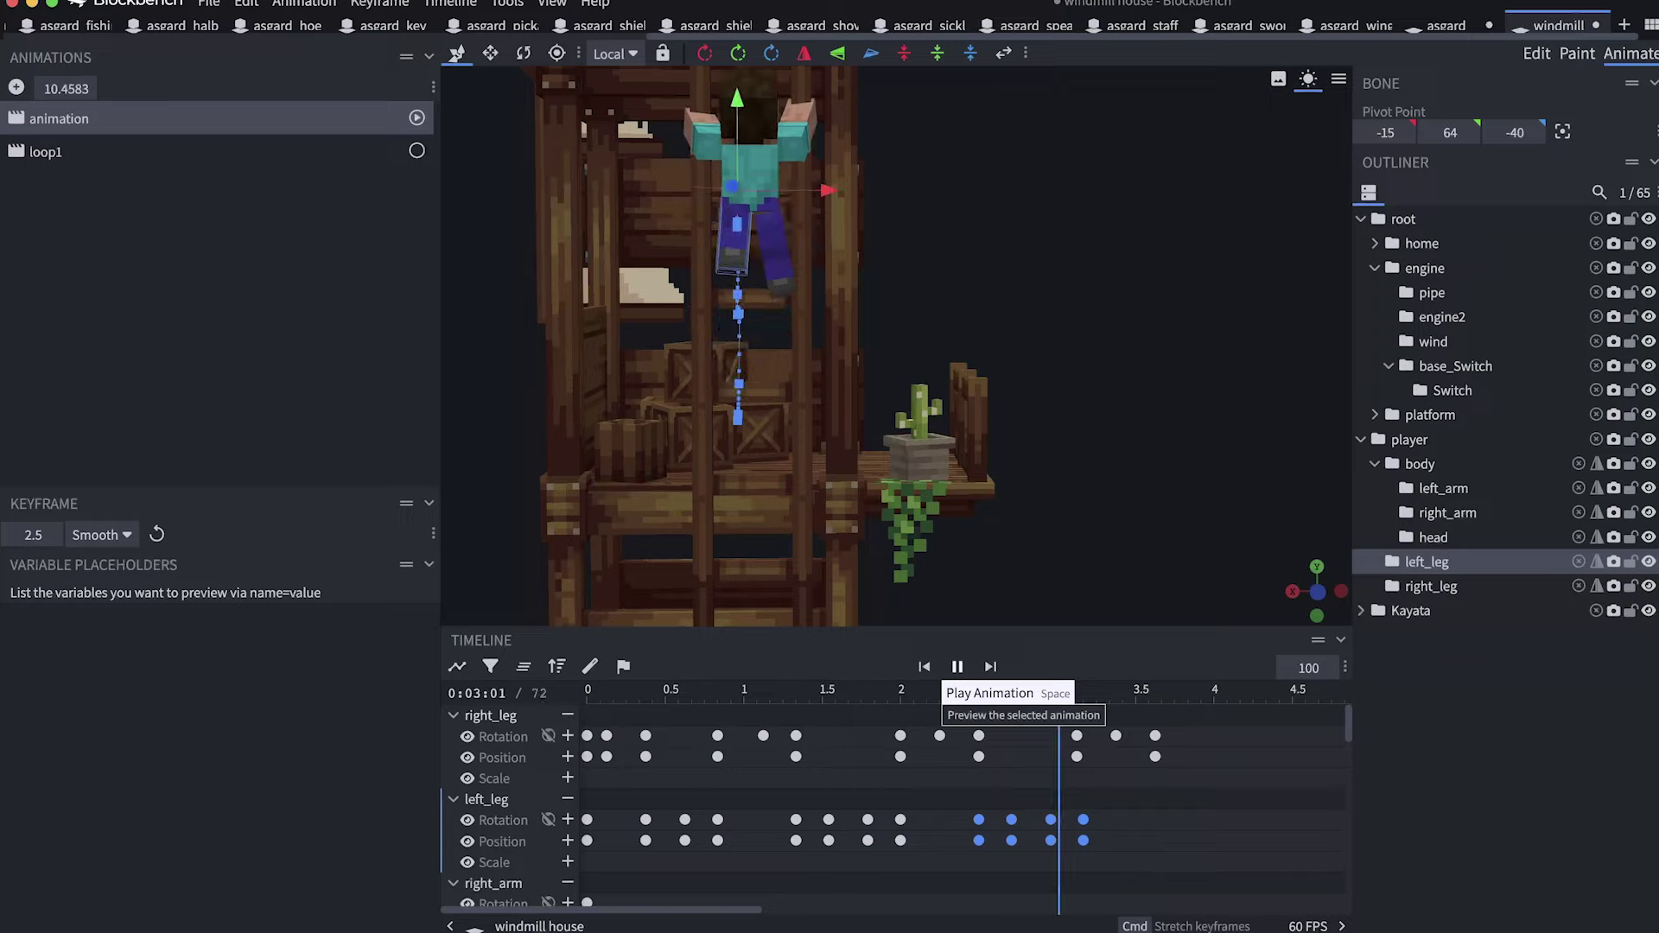
Set the player group's position keyframe at 3.0417 s to Y 43.56 and preview the climb.
click(1409, 439)
drag(765, 211, 903, 185)
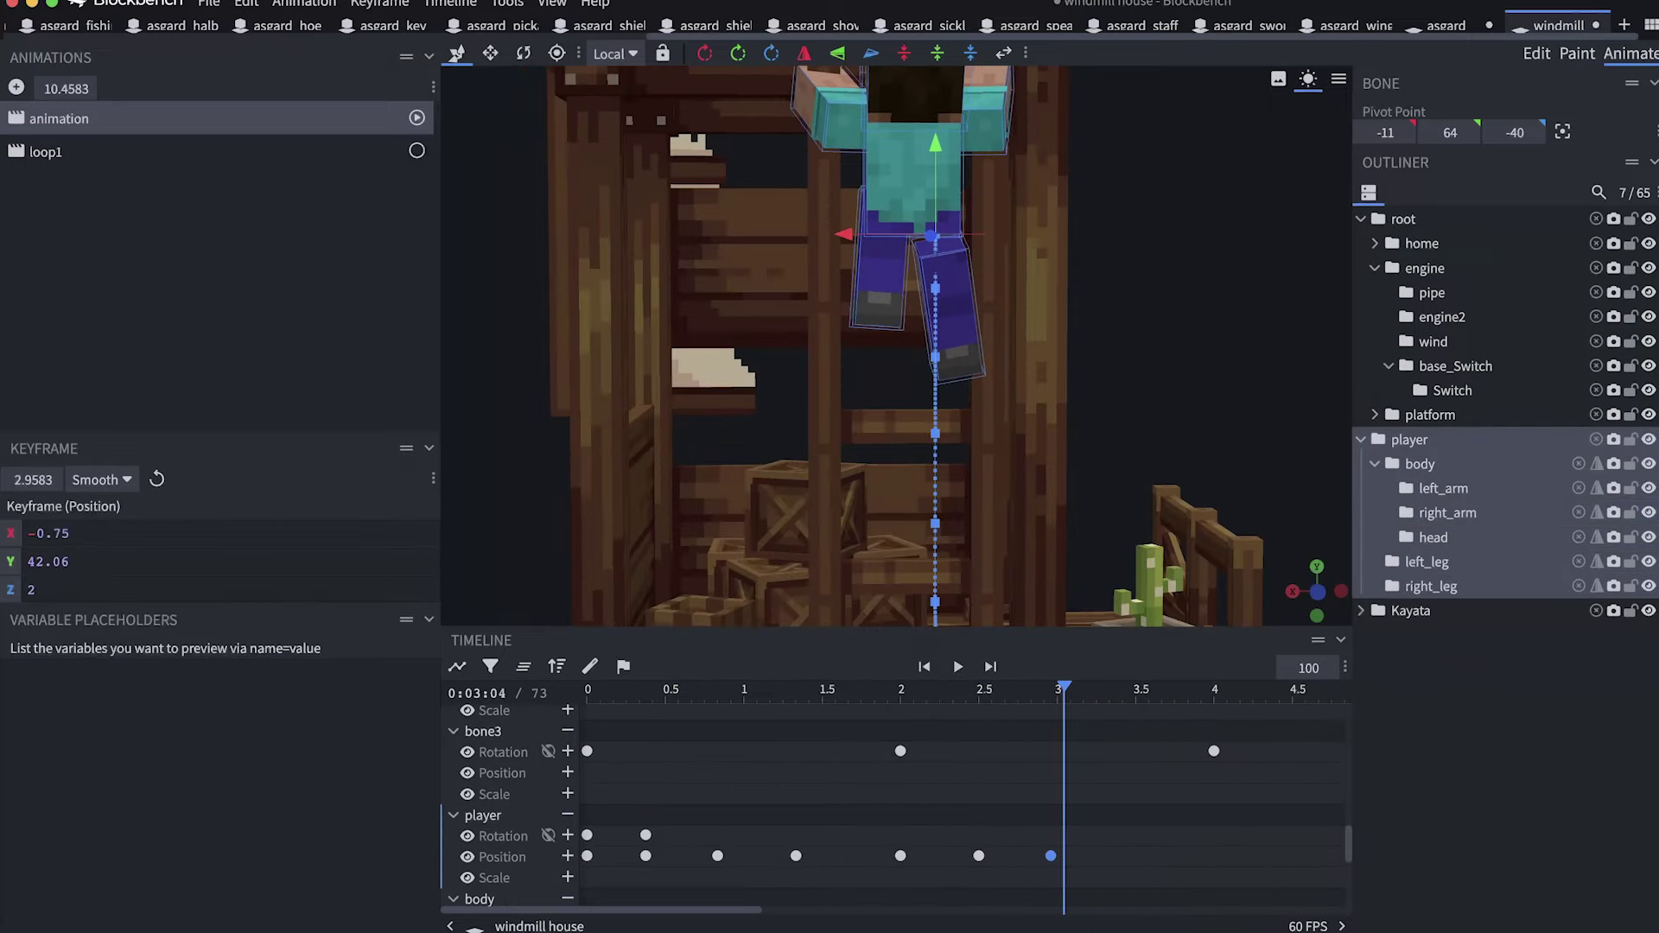
scroll(899, 346, up, 5)
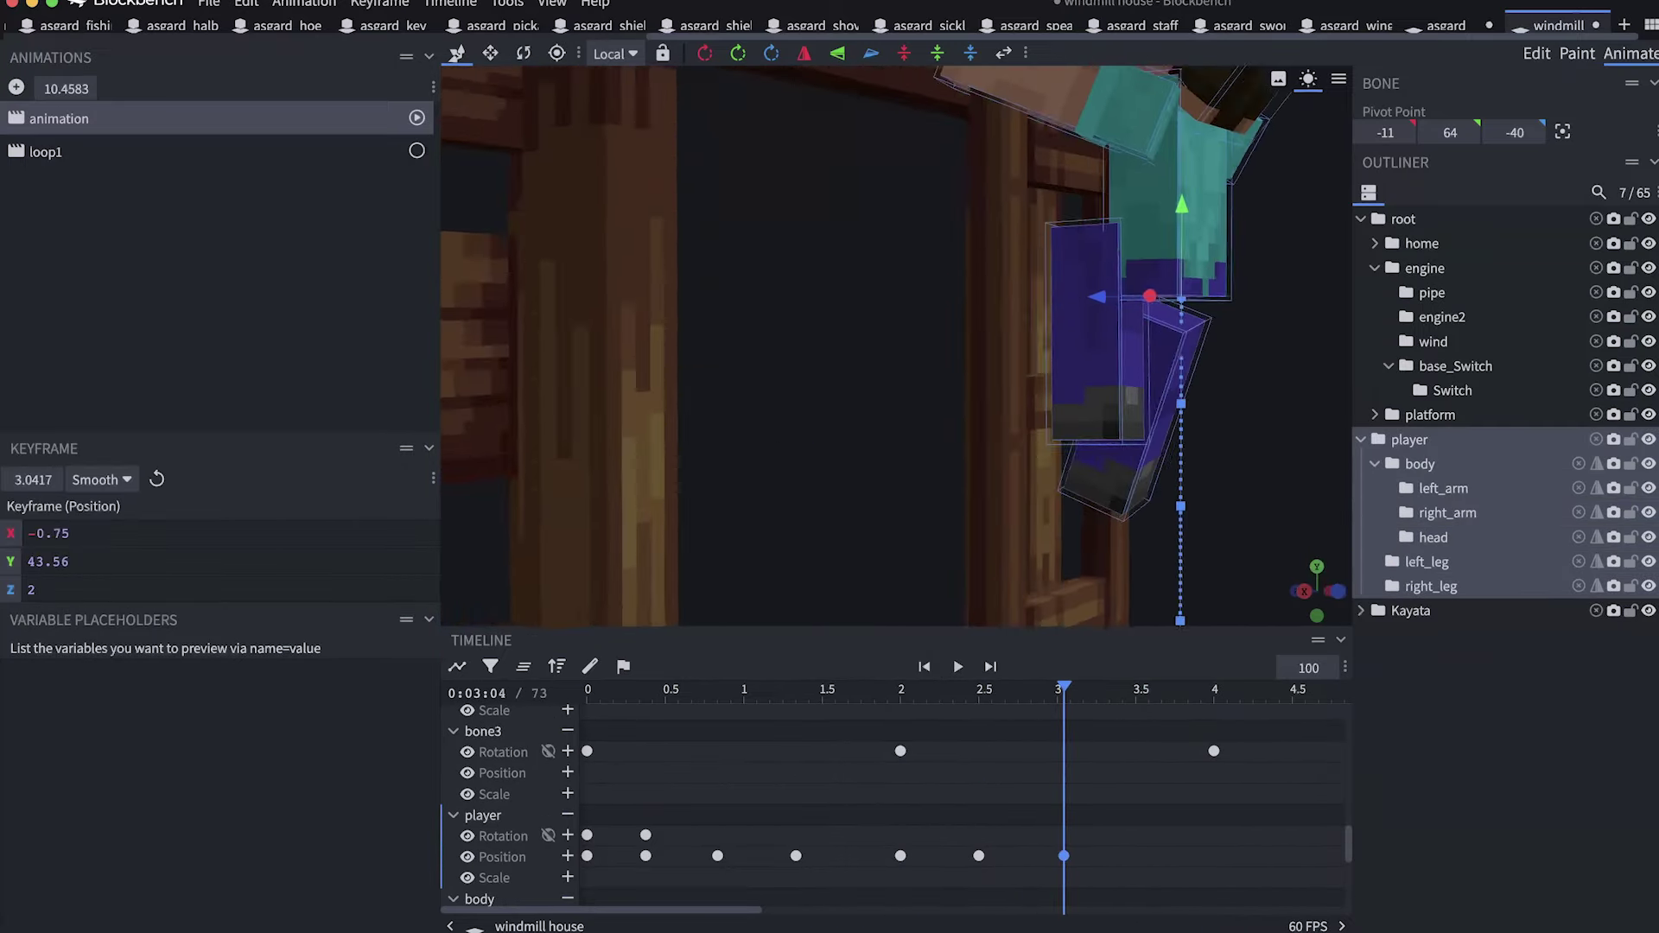
click(957, 666)
scroll(896, 804, down, 3)
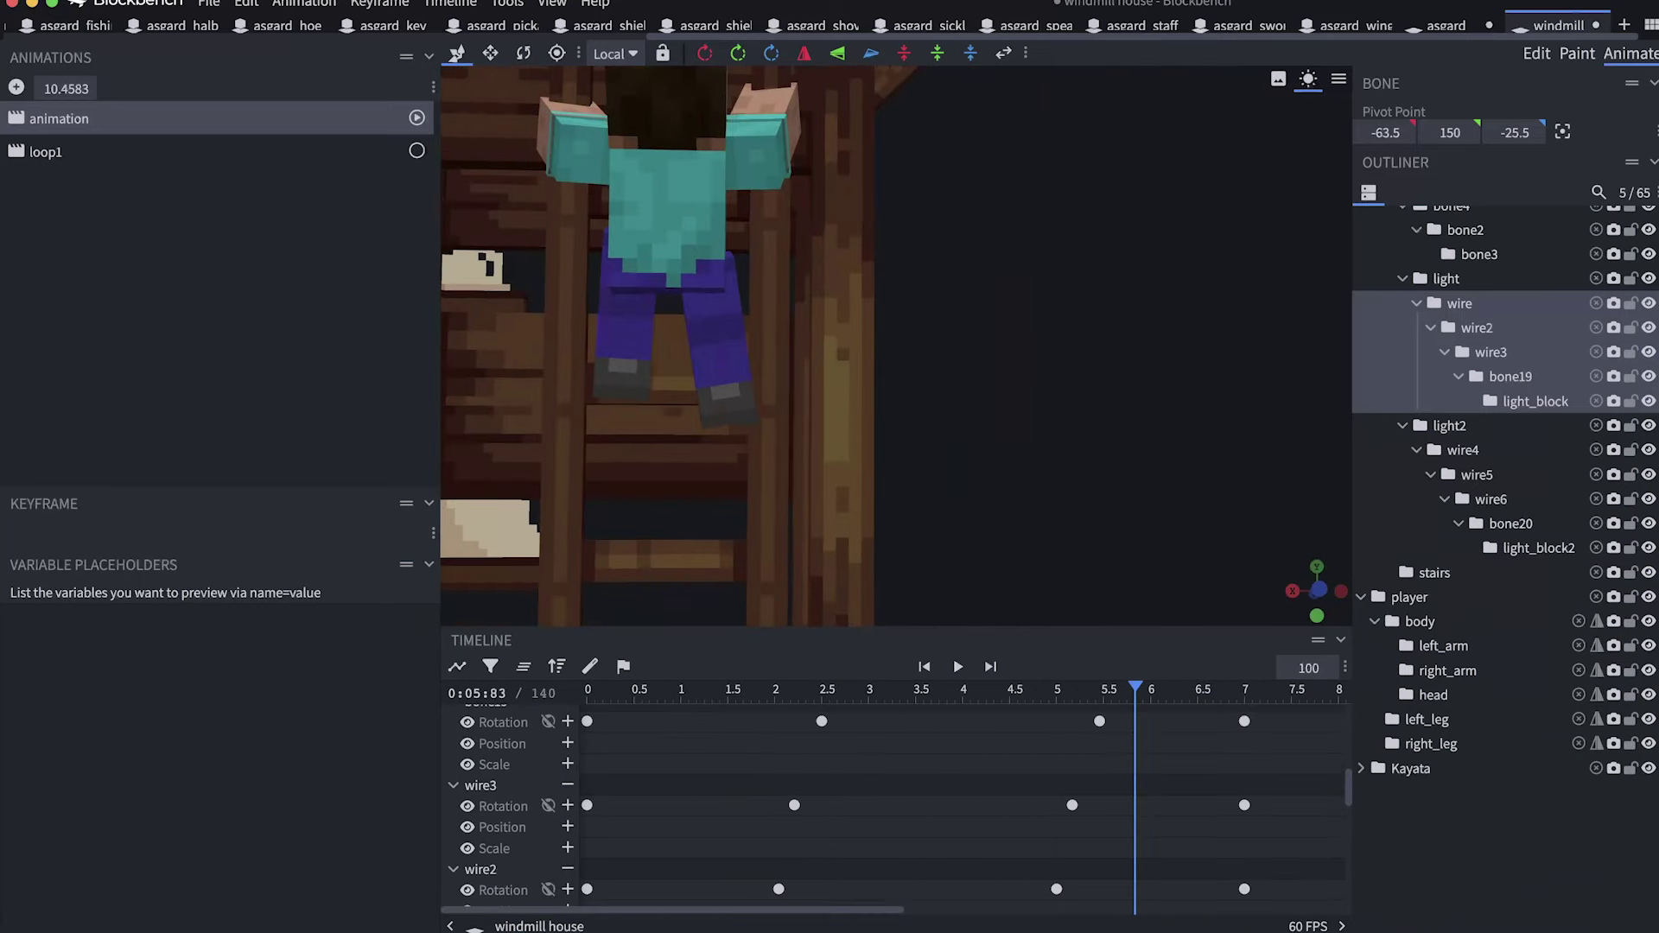
Repeat the left_leg climbing keyframes from 3.625 s on and play the animation.
scroll(896, 346, down, 5)
key(space)
key(ctrl+v)
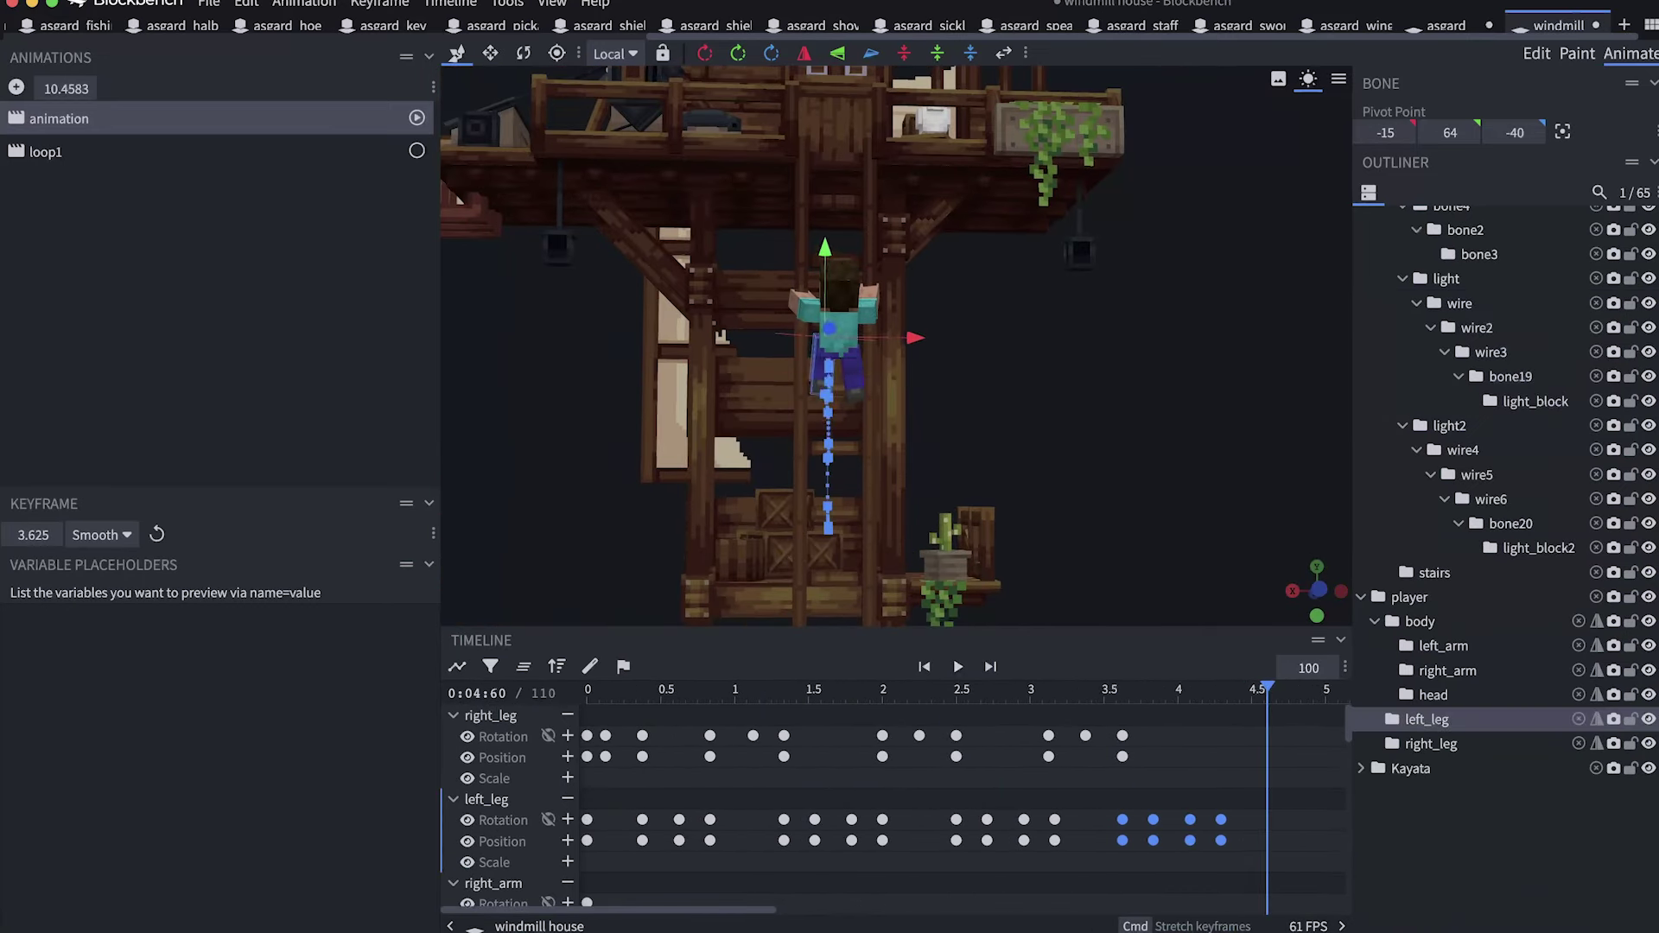
click(957, 666)
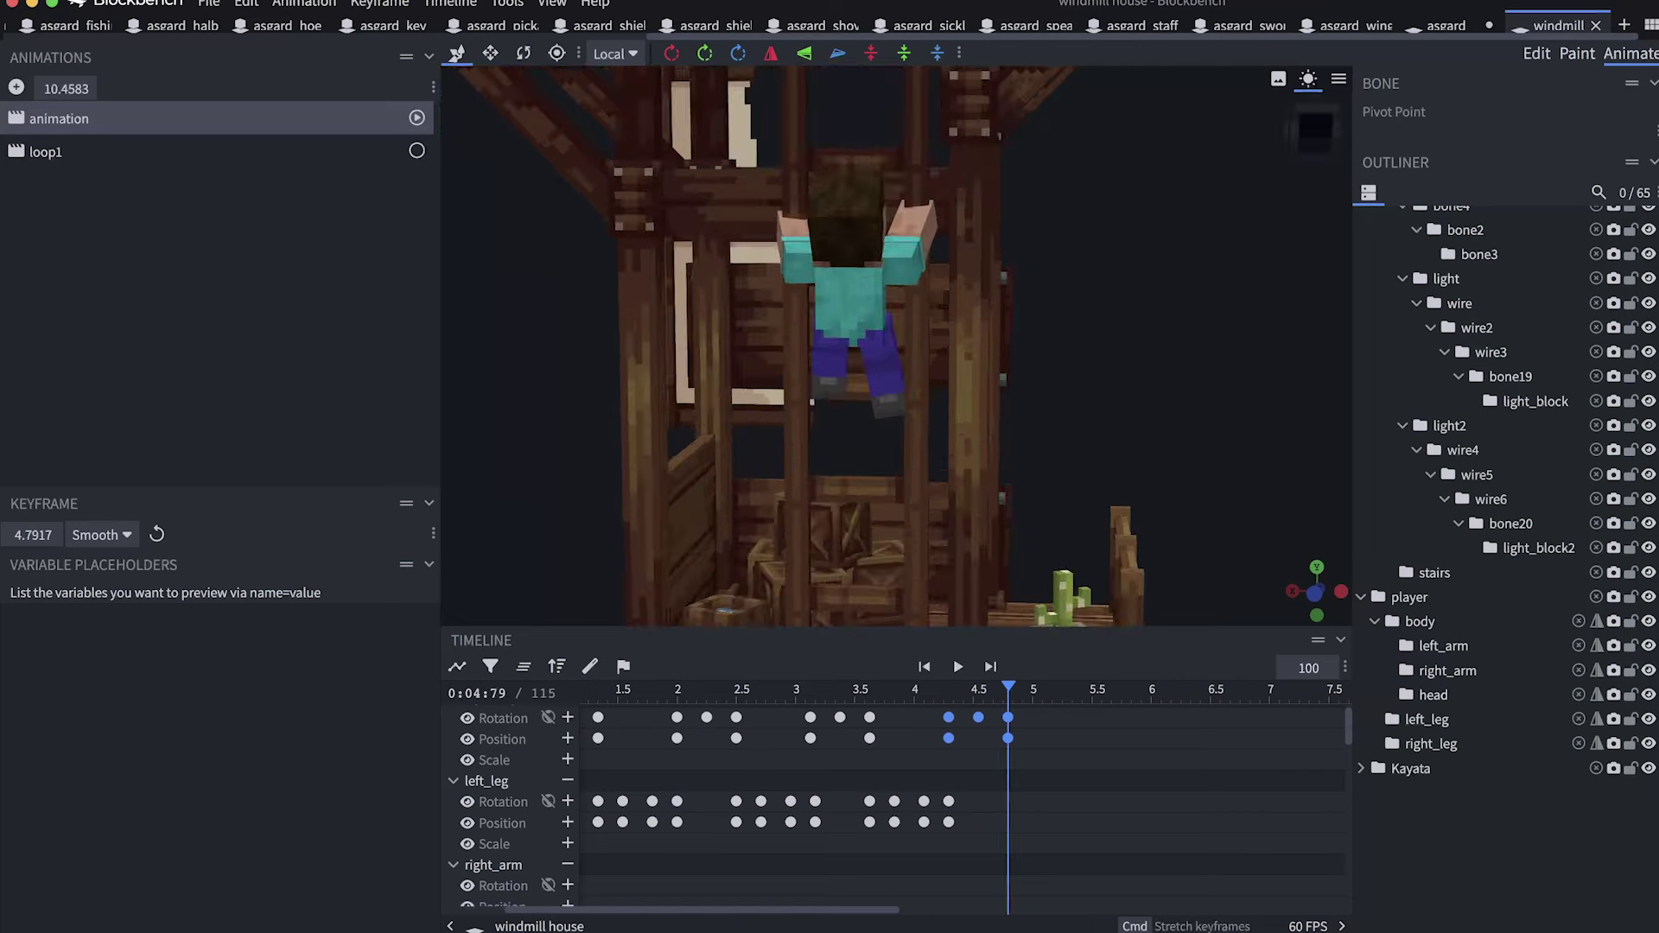
Preview the climb and paste another set of leg keyframes from just before 5 s.
click(957, 666)
drag(993, 690, 1042, 691)
key(ctrl+v)
Add a player position keyframe at 3.5833 s with Y 49.56 and save the project.
scroll(896, 804, up, 2)
drag(1218, 691, 1176, 691)
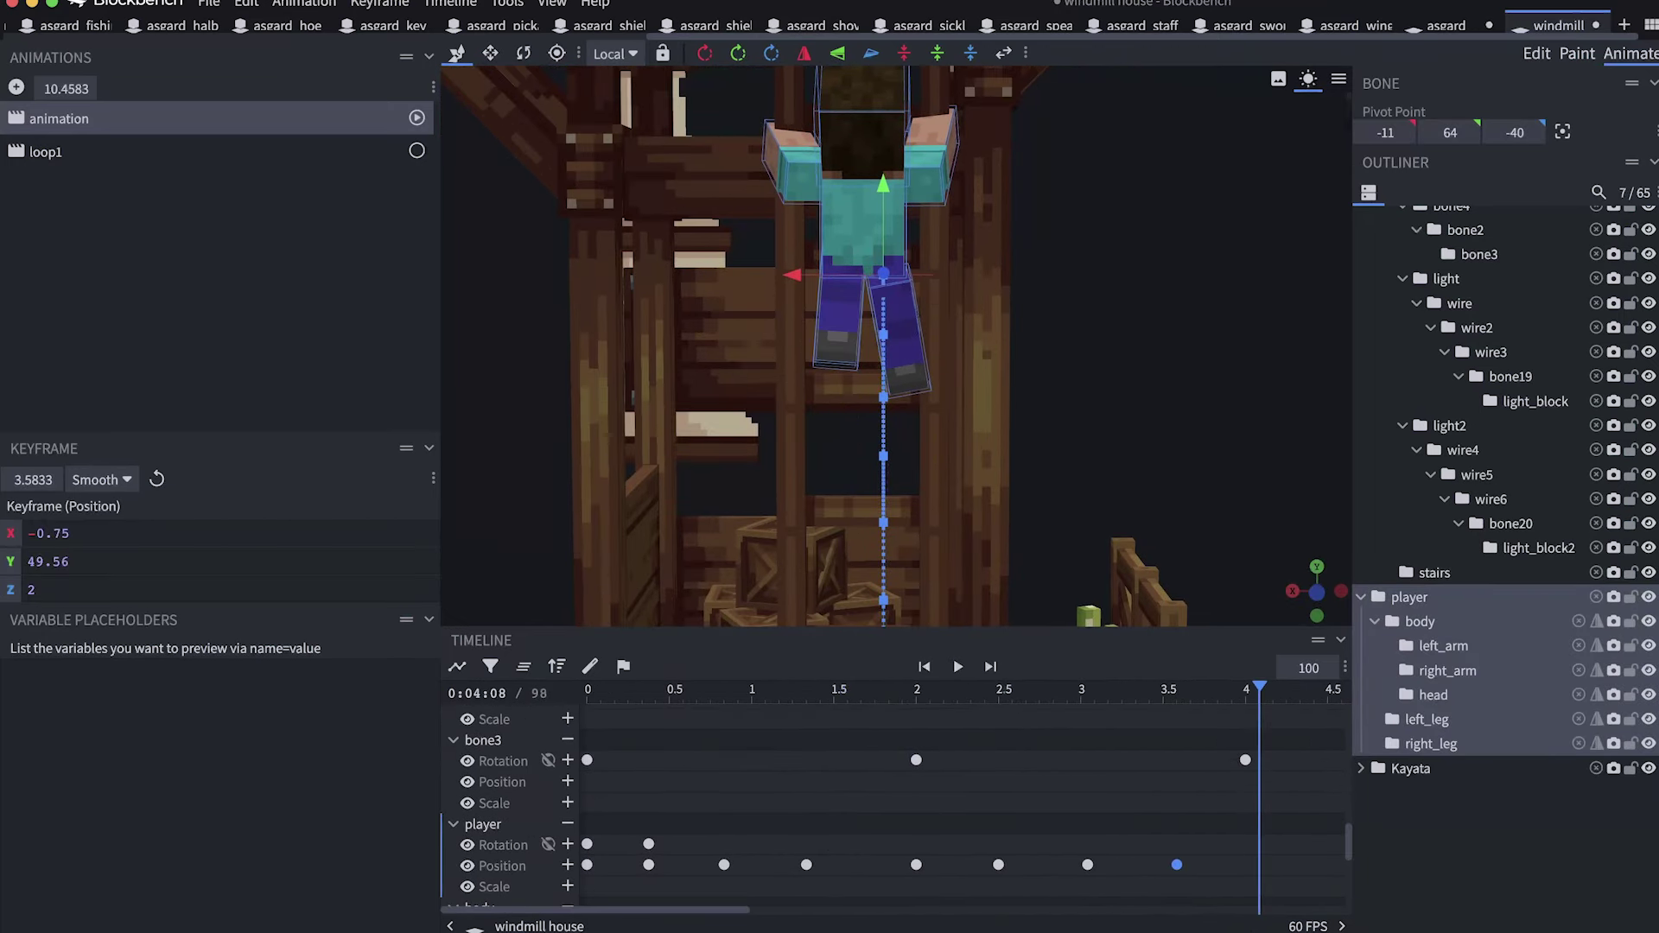
key(ctrl+s)
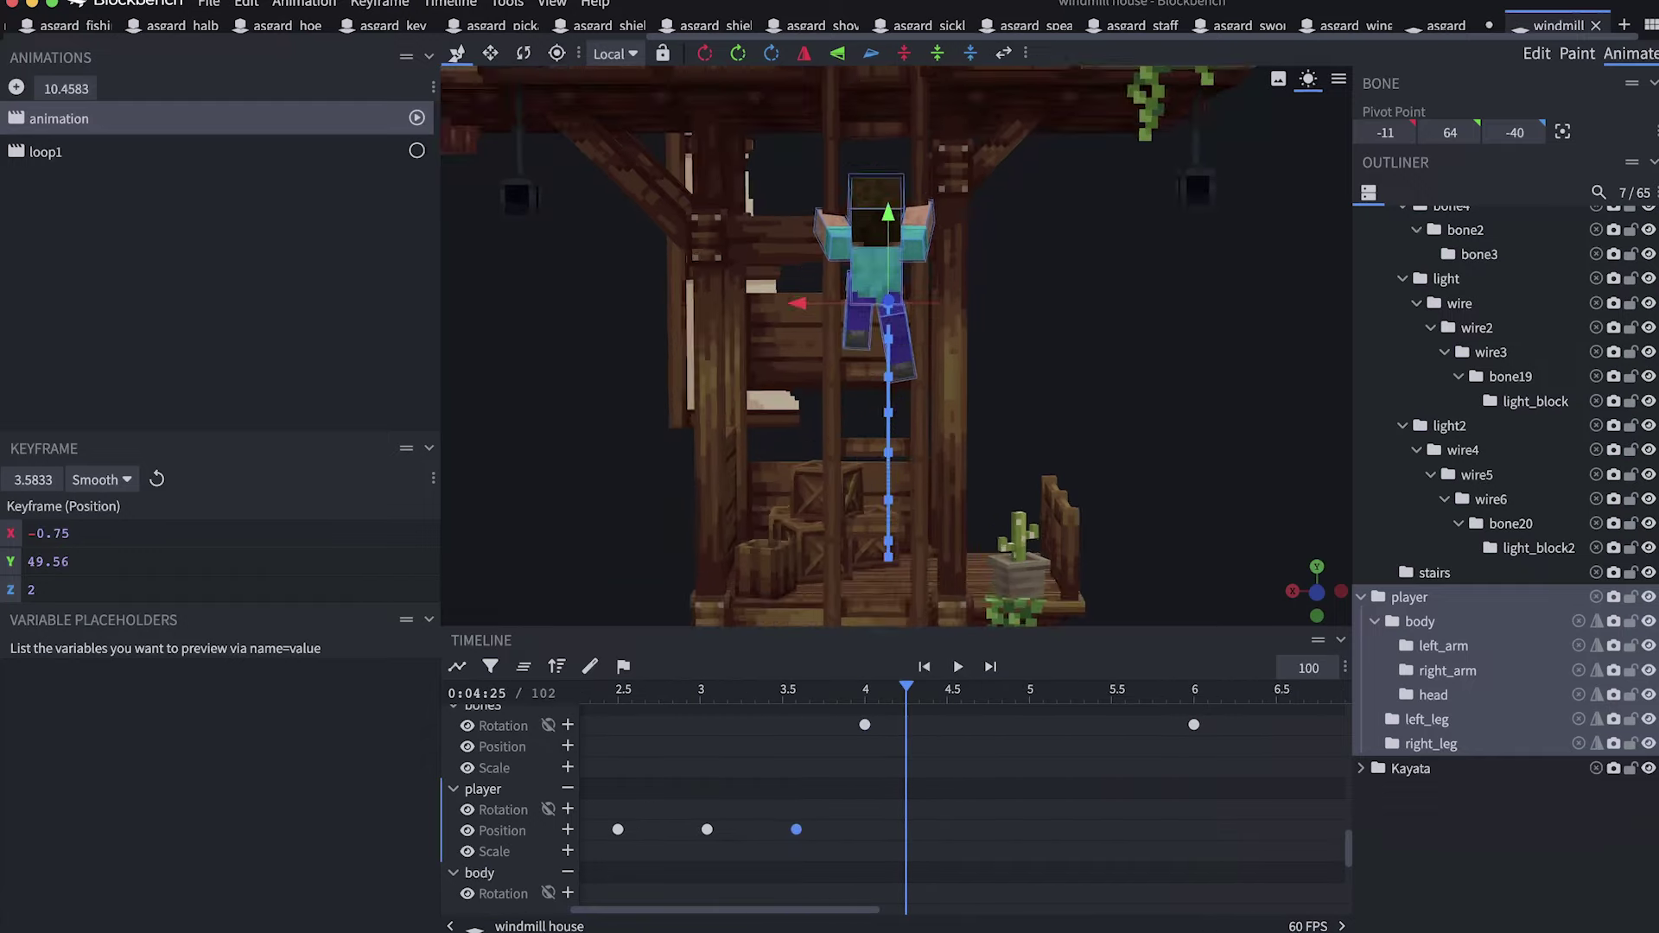
Paste the next player position keyframe just after 4 s and play the animation.
key(ctrl+v)
drag(905, 689, 886, 688)
click(958, 667)
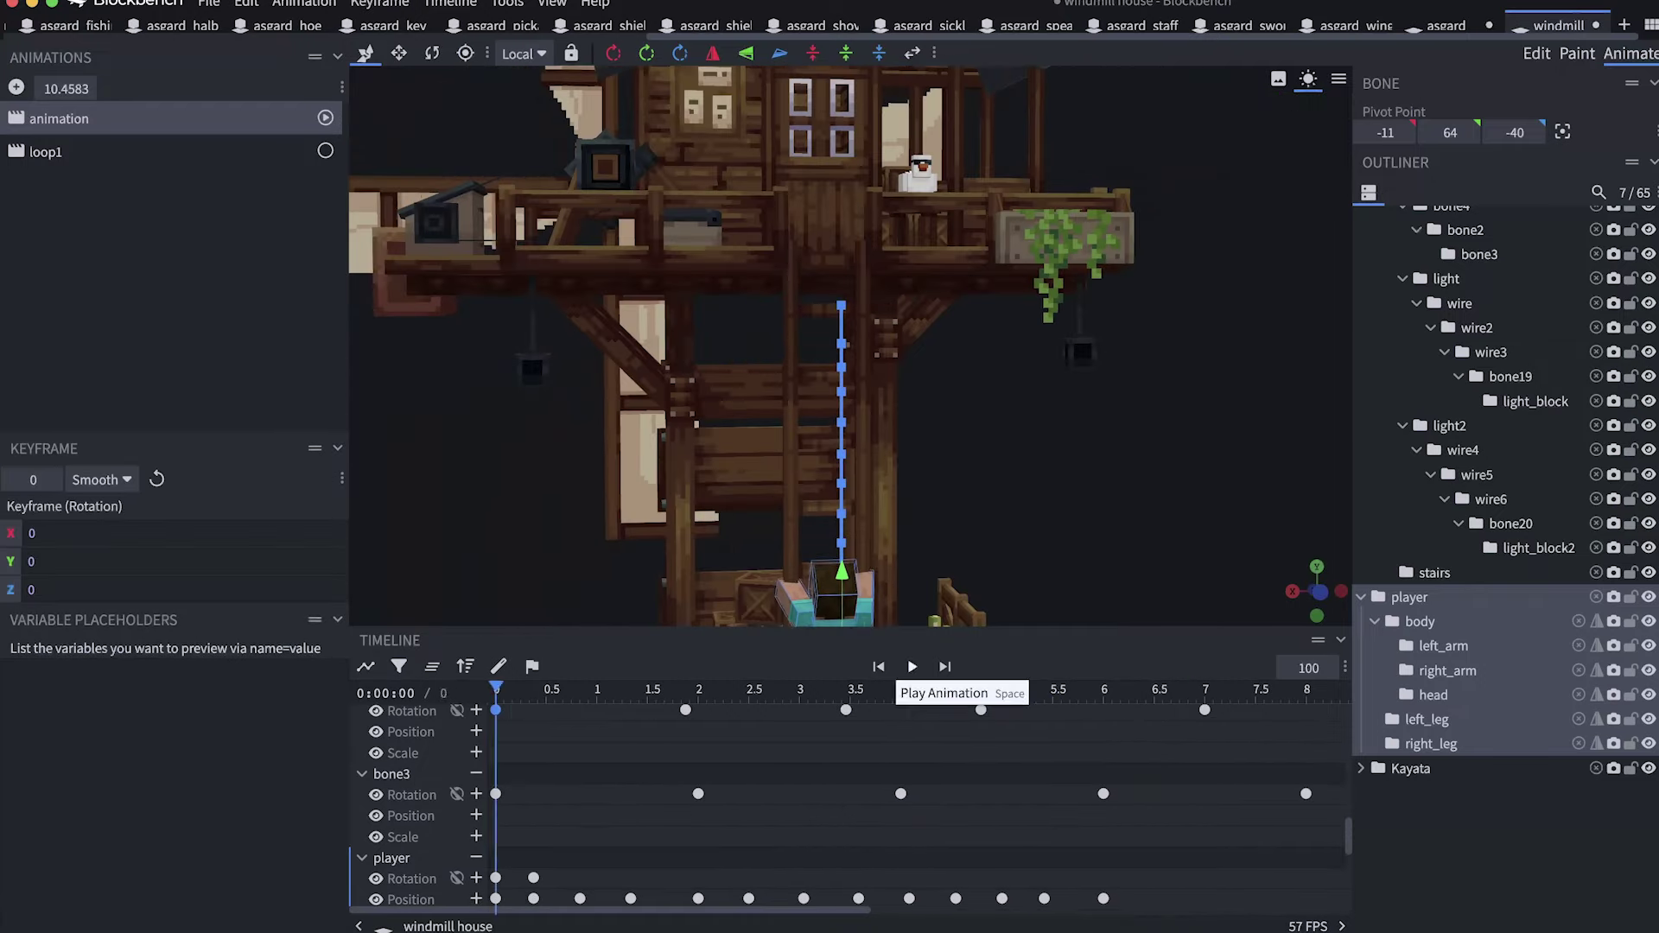
Preview the climb and add a player position keyframe at 6.625 s with Y 85.56.
click(913, 666)
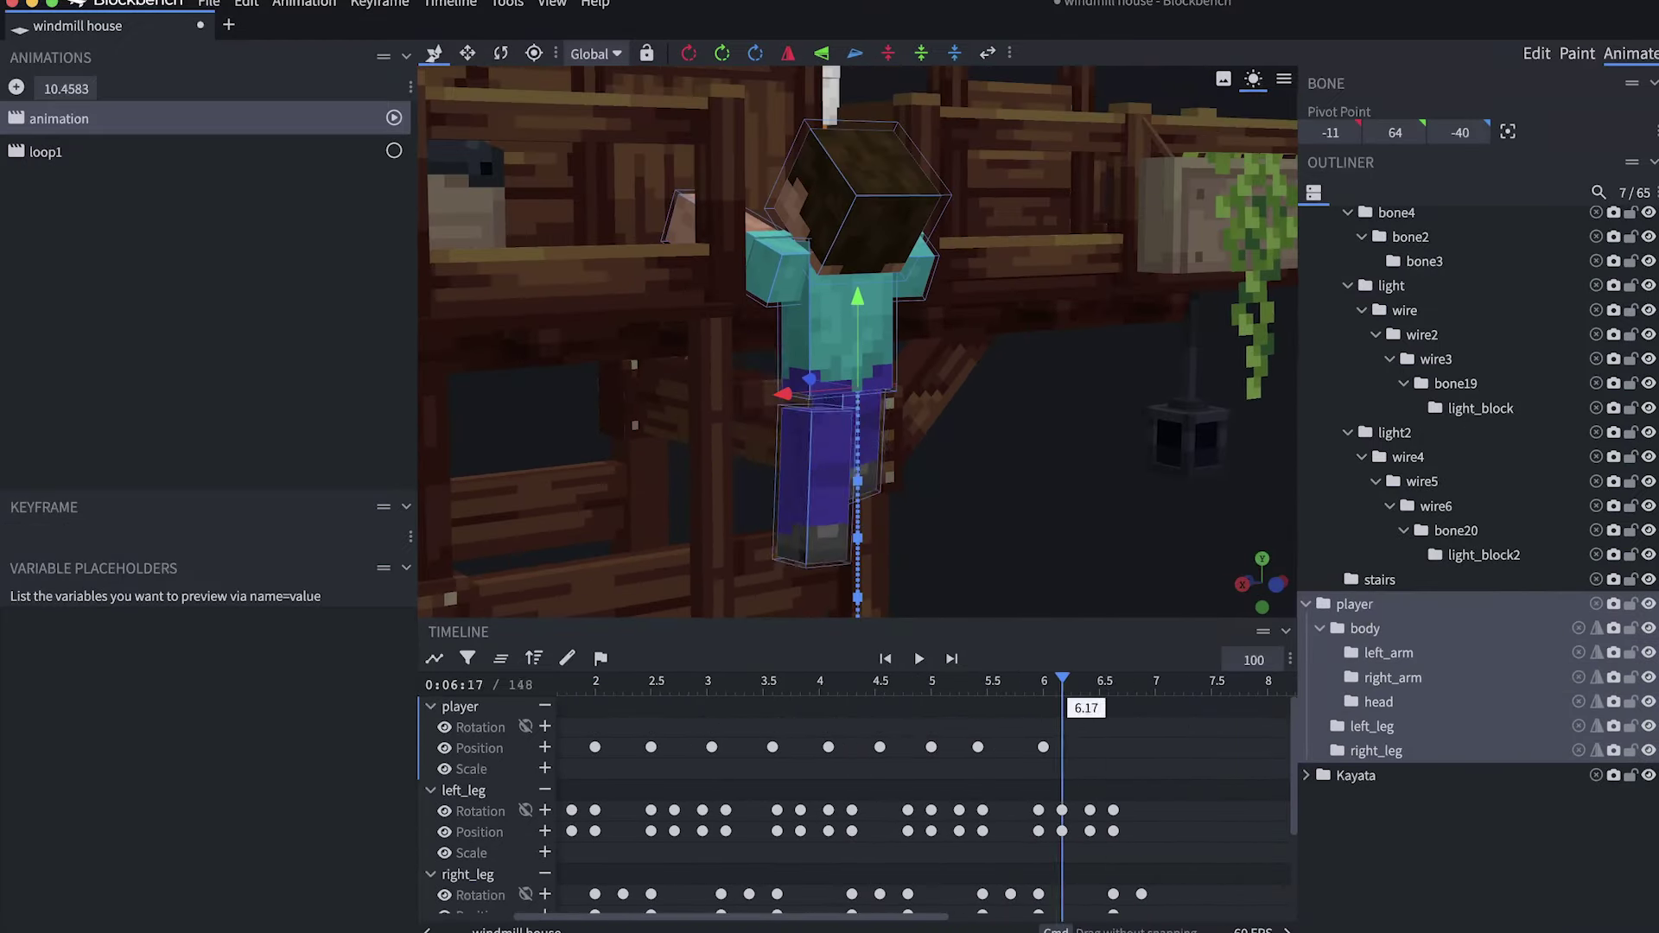
click(1113, 746)
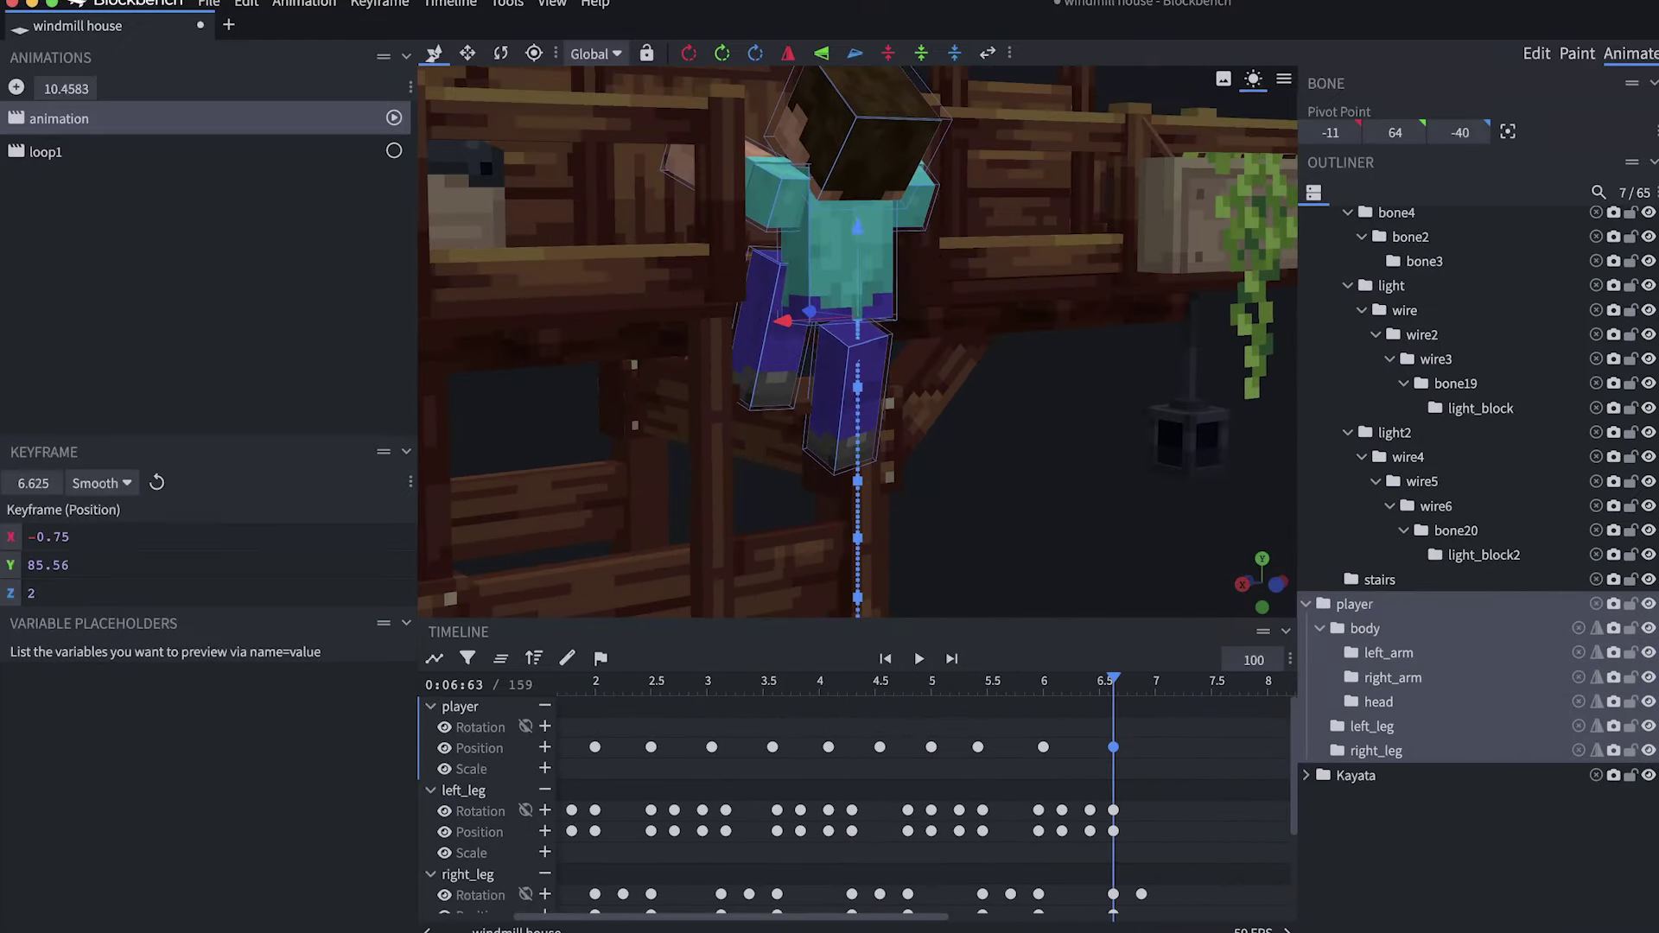
click(919, 658)
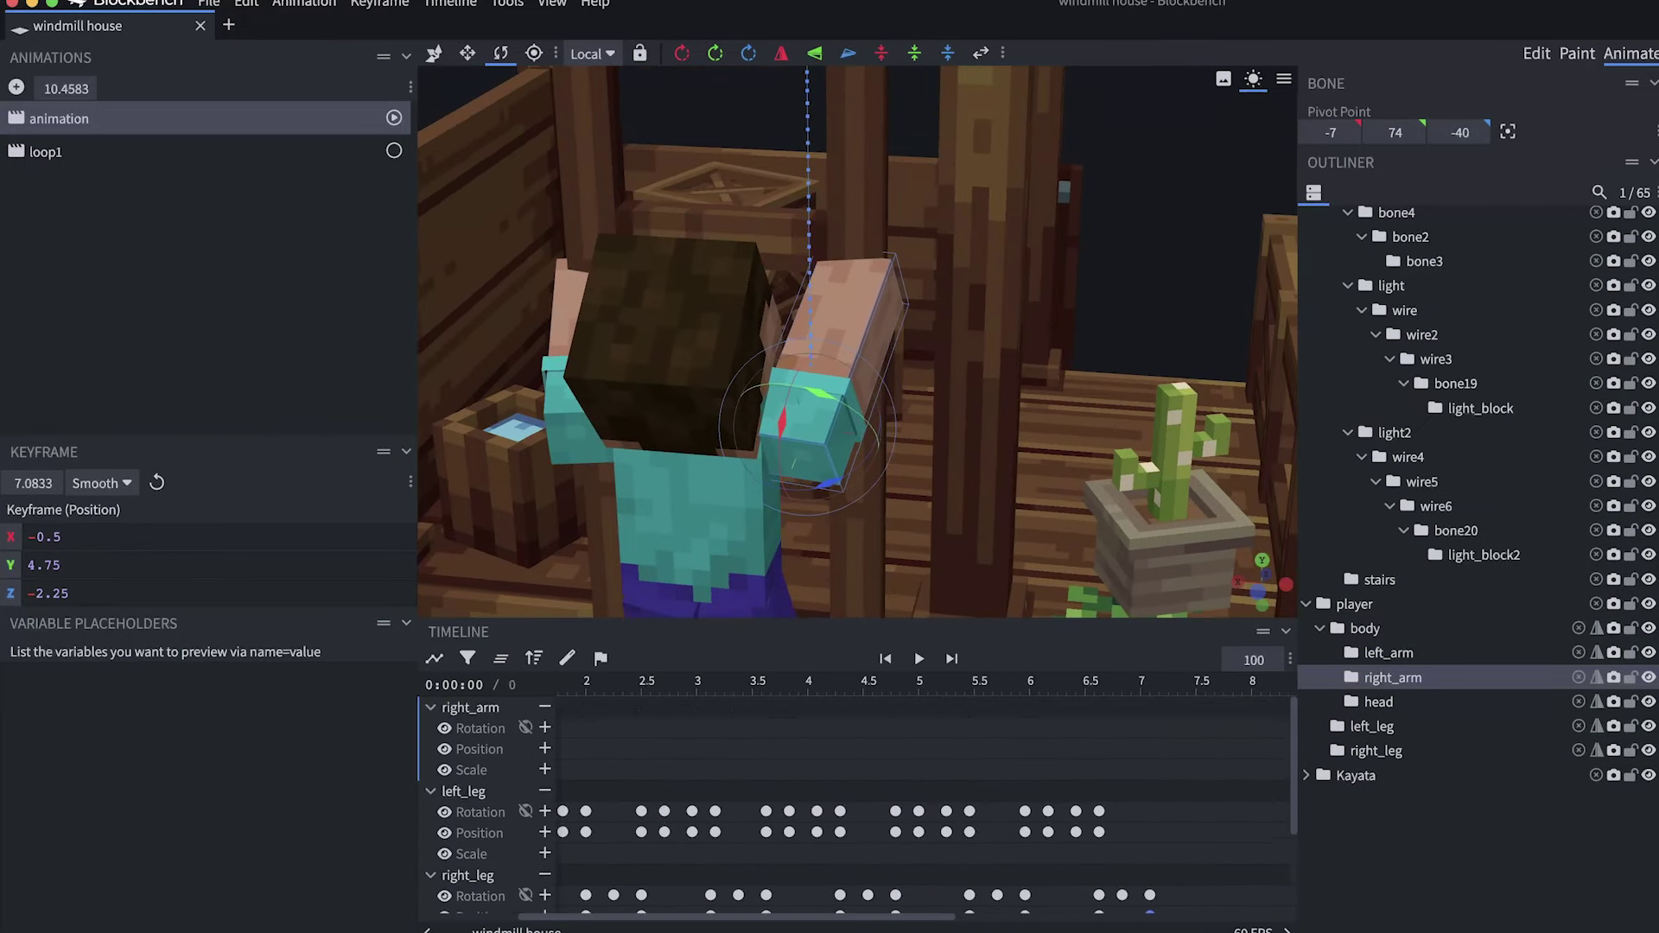
Keyframe the right_arm's rotation over the first climbing cycle, ending at 1.3333 s with about -116.2, 29.7, -11.4.
drag(564, 682, 712, 682)
scroll(855, 778, up, 1)
click(565, 727)
drag(951, 345, 882, 259)
mouse_move(712, 683)
mouse_down()
mouse_move(637, 682)
mouse_move(689, 683)
mouse_up()
click(712, 727)
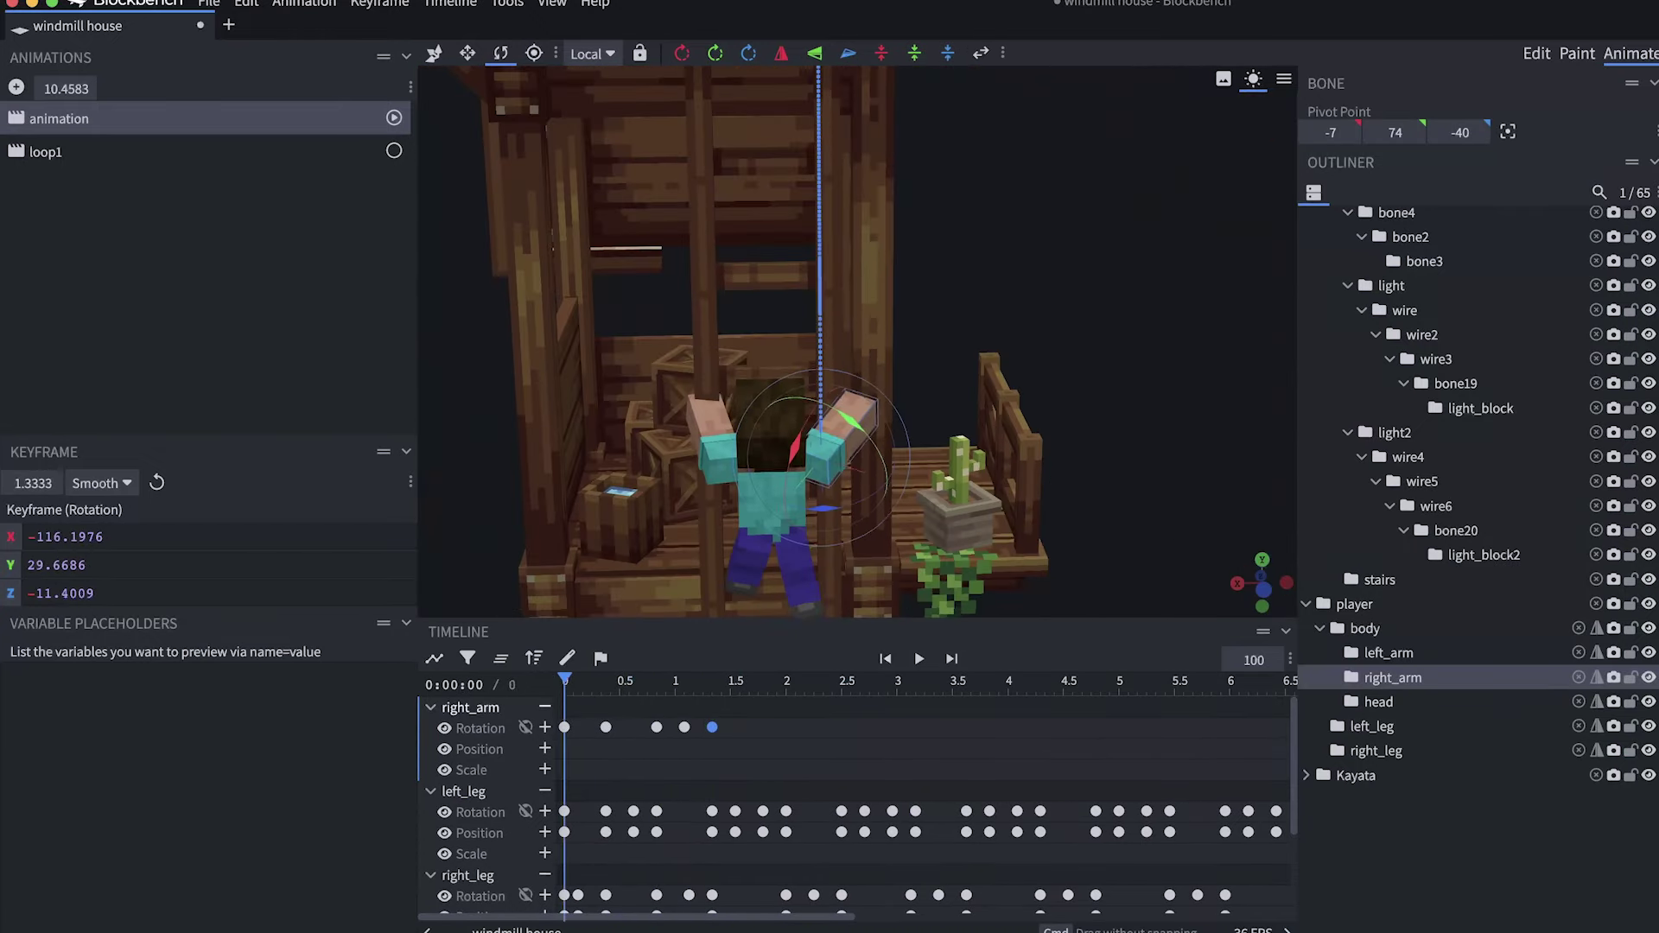
Delete the extra right_arm rotation keyframe just after 1 s.
drag(565, 728, 639, 728)
click(684, 811)
key(Delete)
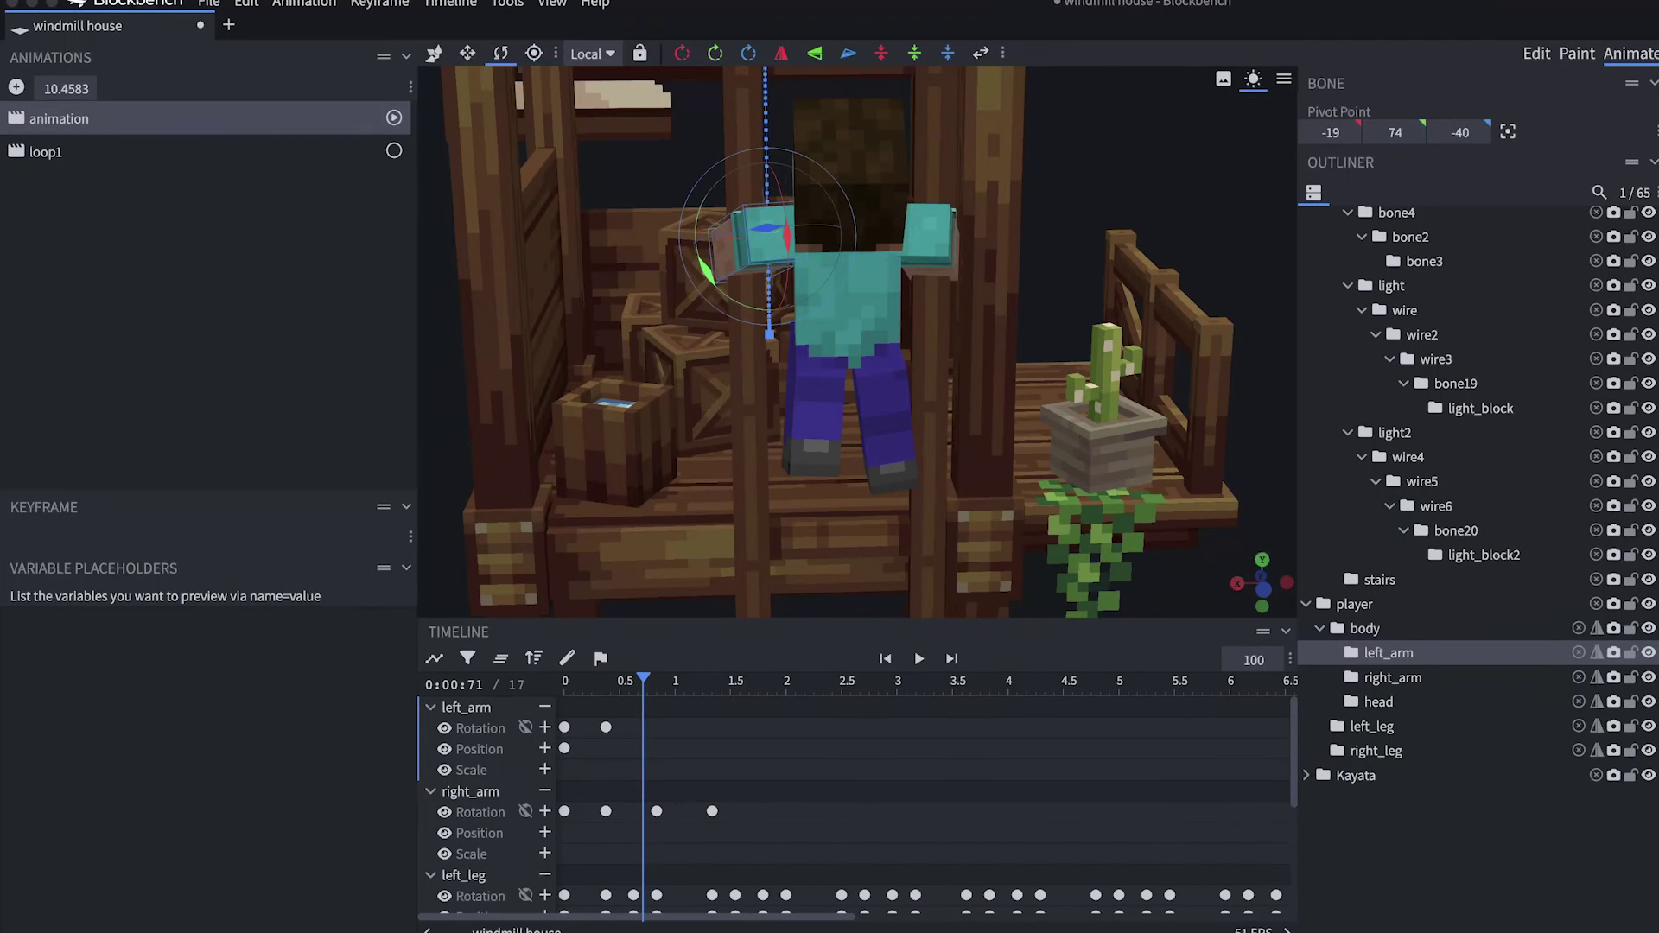
Keyframe the left_arm's rotation at 1.0833 s to about -94.5, -14.9, -6.7 and preview the arm motion.
mouse_move(643, 727)
mouse_down()
mouse_move(667, 727)
mouse_move(629, 728)
mouse_up()
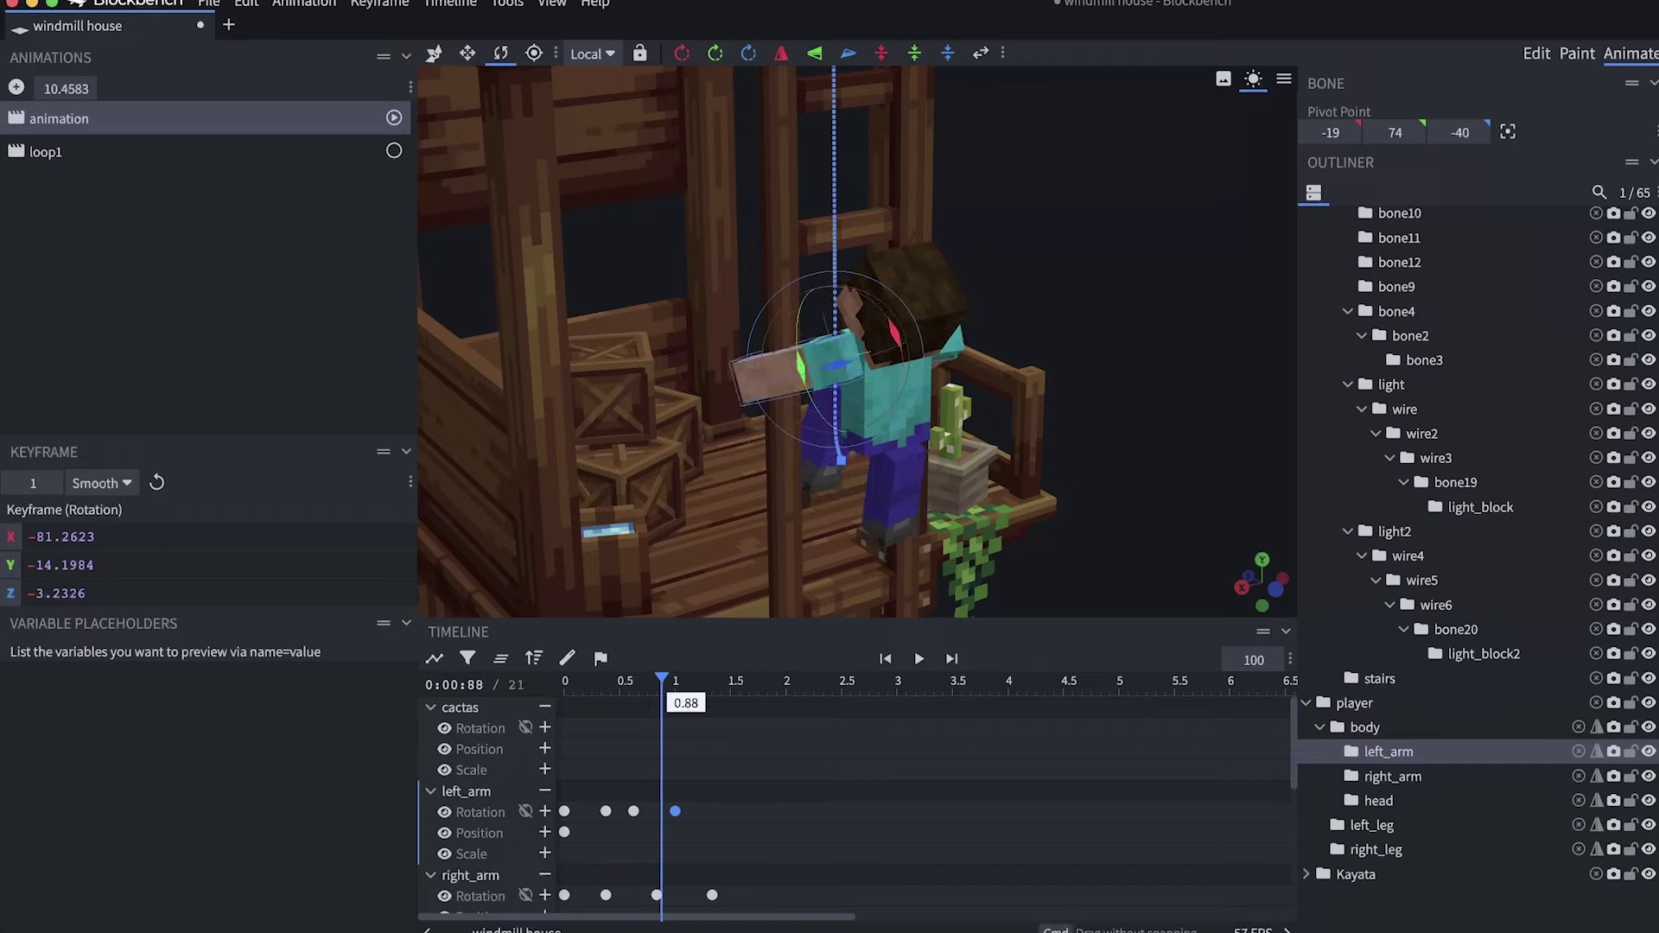
click(918, 658)
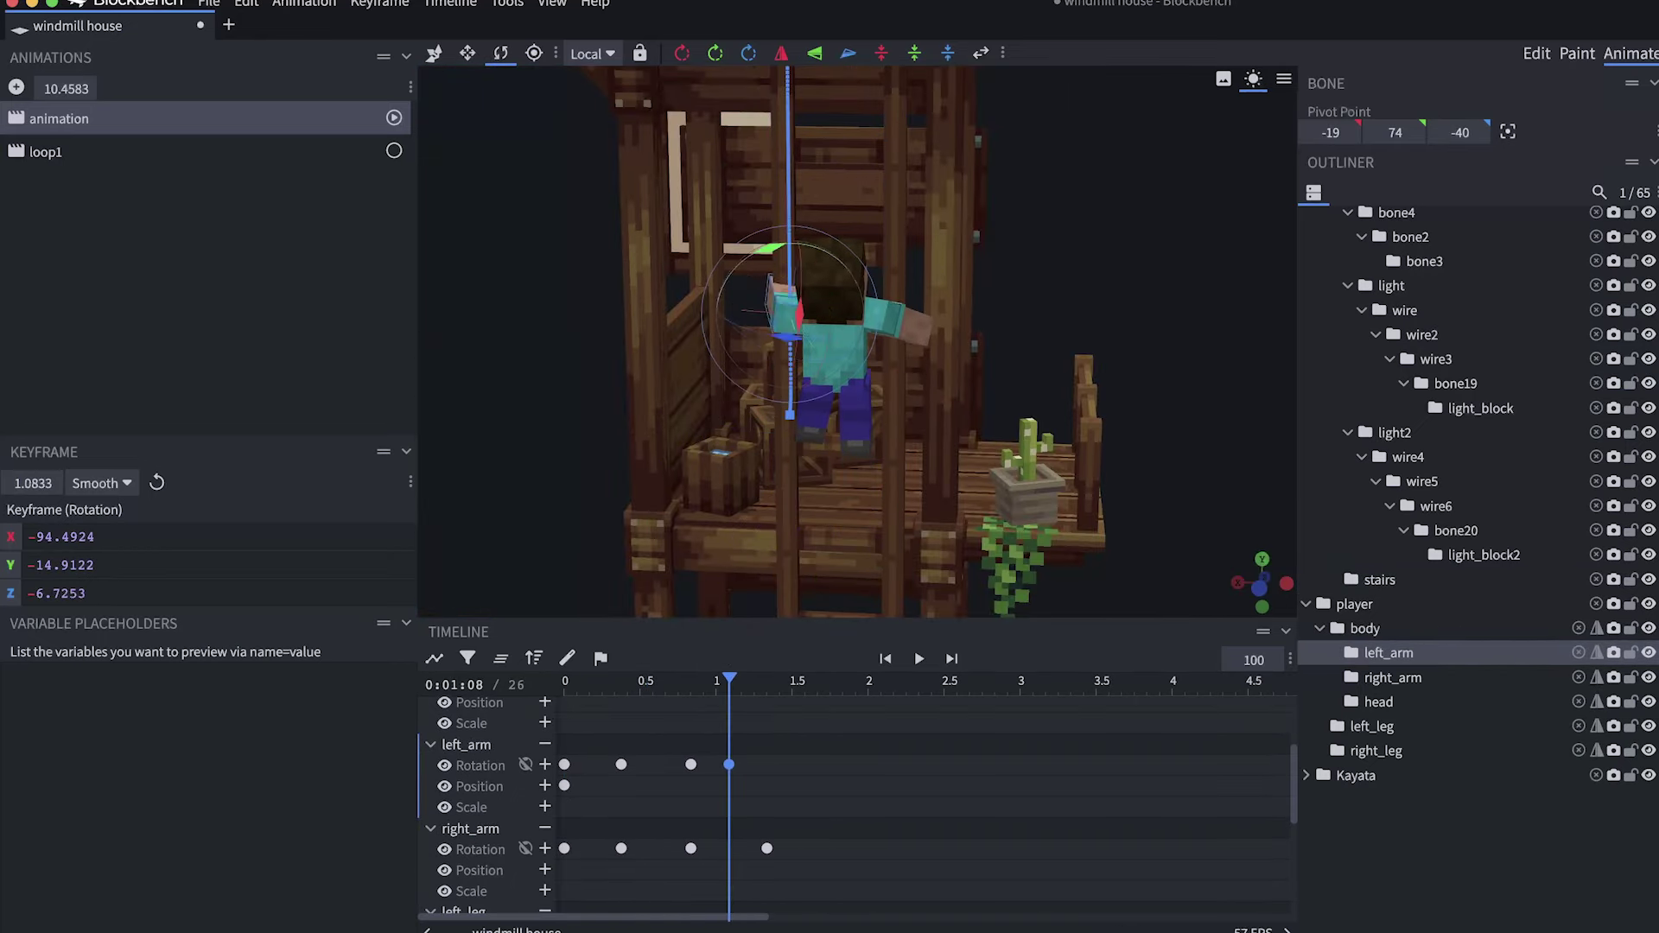
click(919, 658)
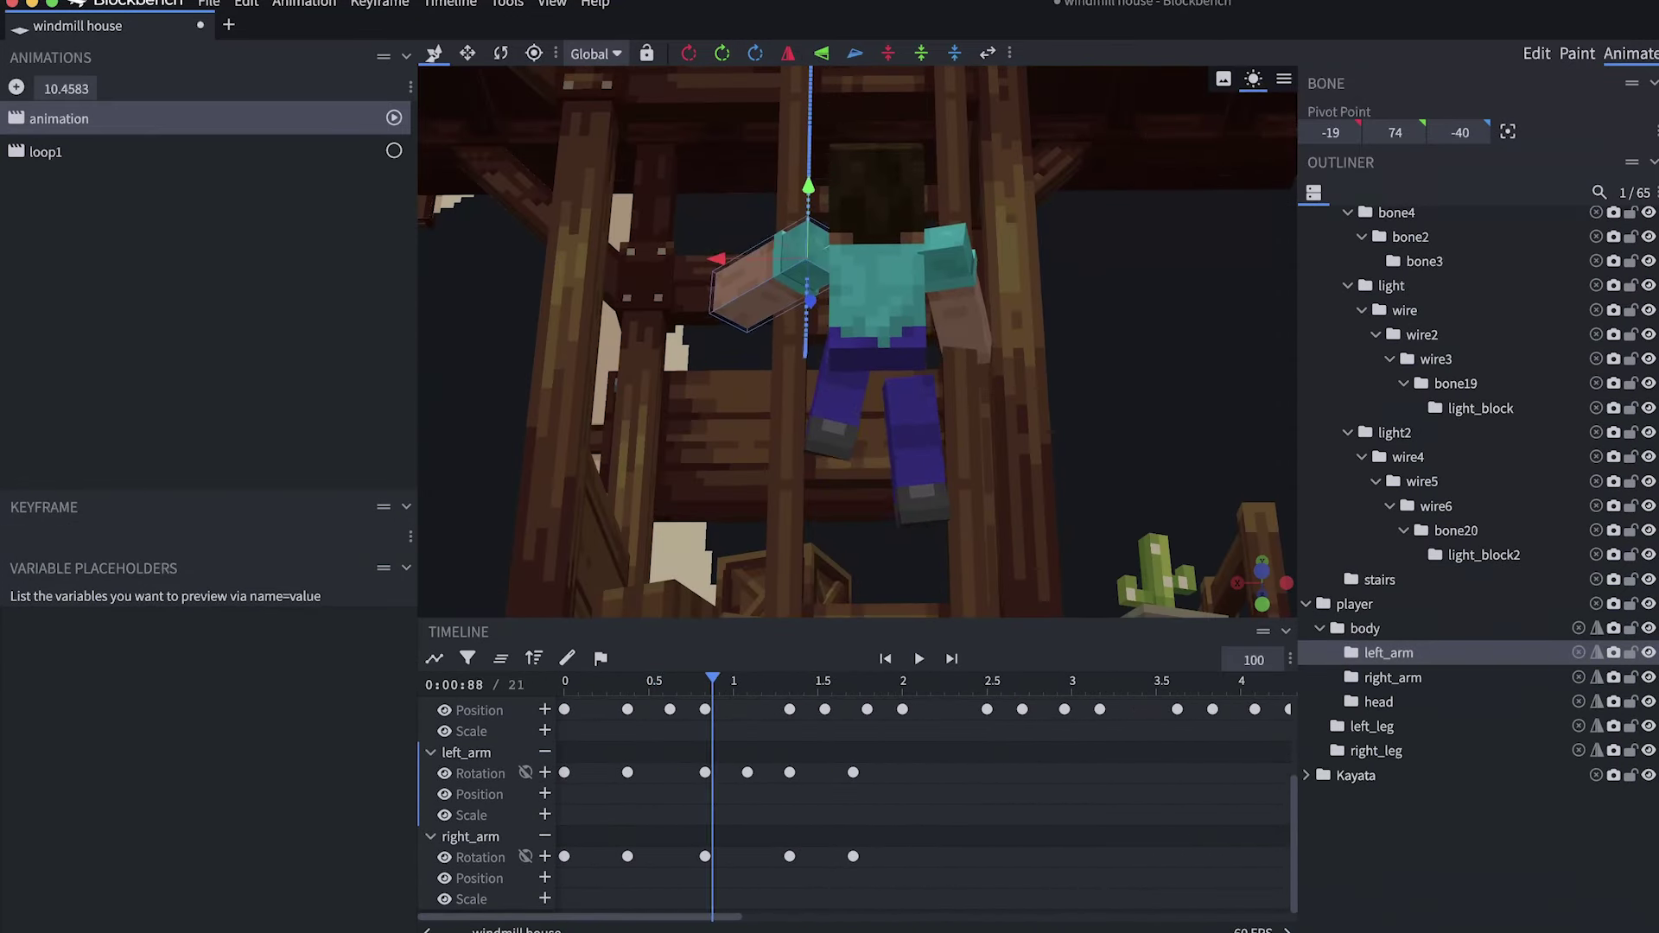
Retime the left_arm's middle rotation keyframes to about 0.63 s and 0.9583 s, and align the right_arm's keyframe with the latter.
click(705, 773)
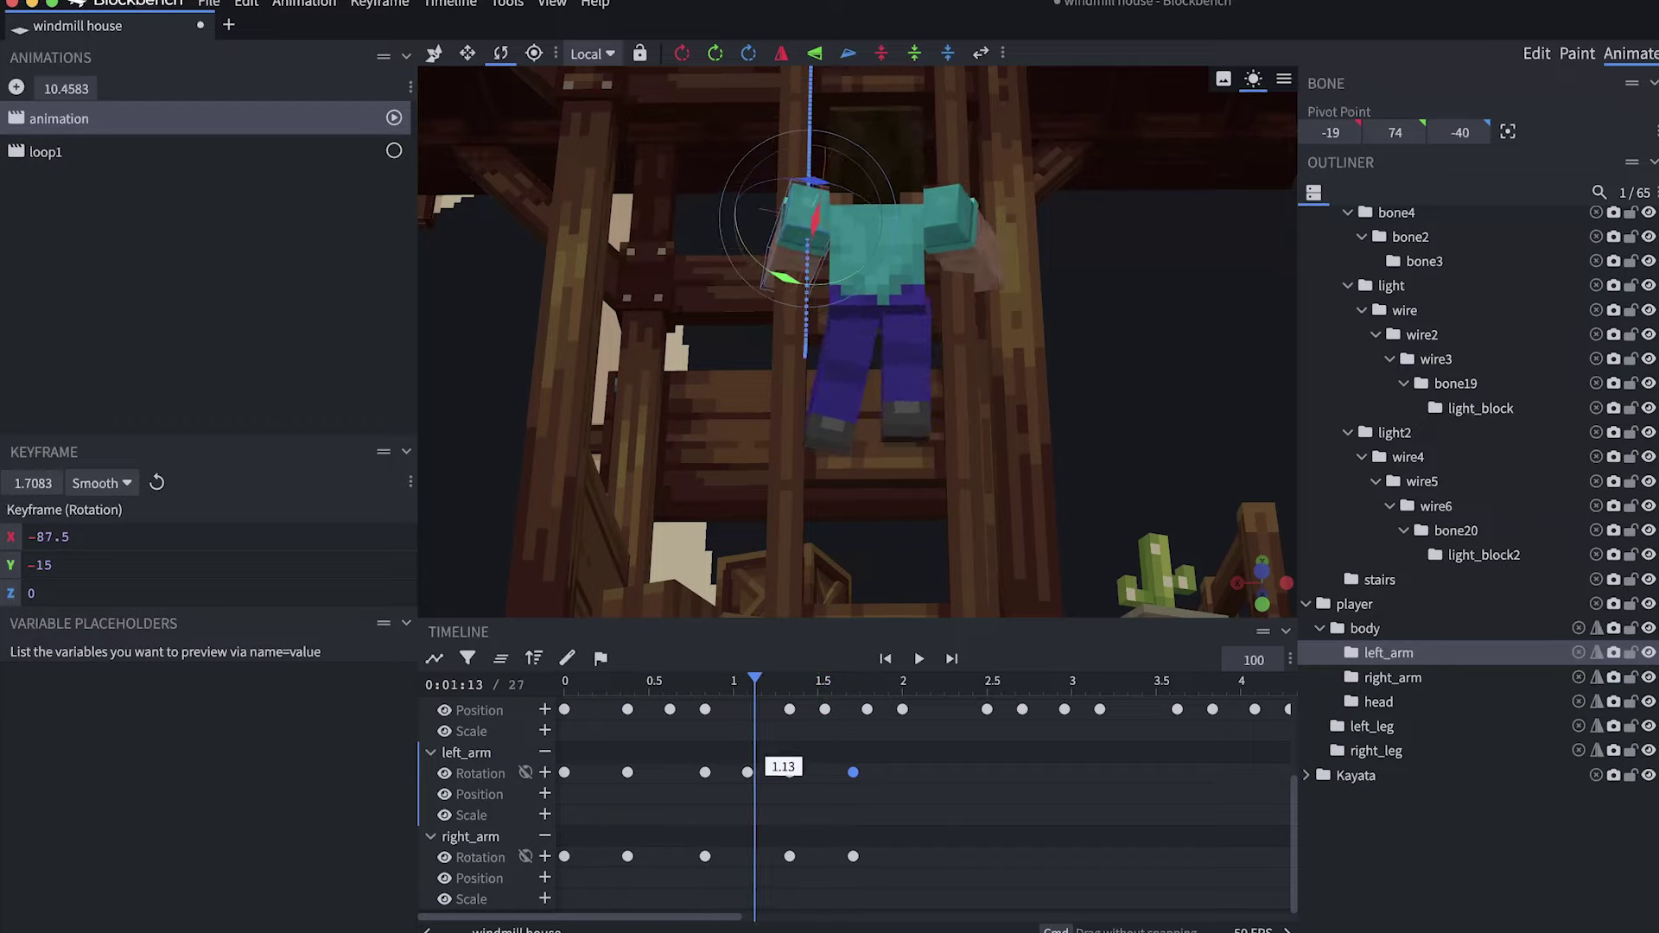
drag(853, 772, 867, 837)
key(super+z)
key(super+z)
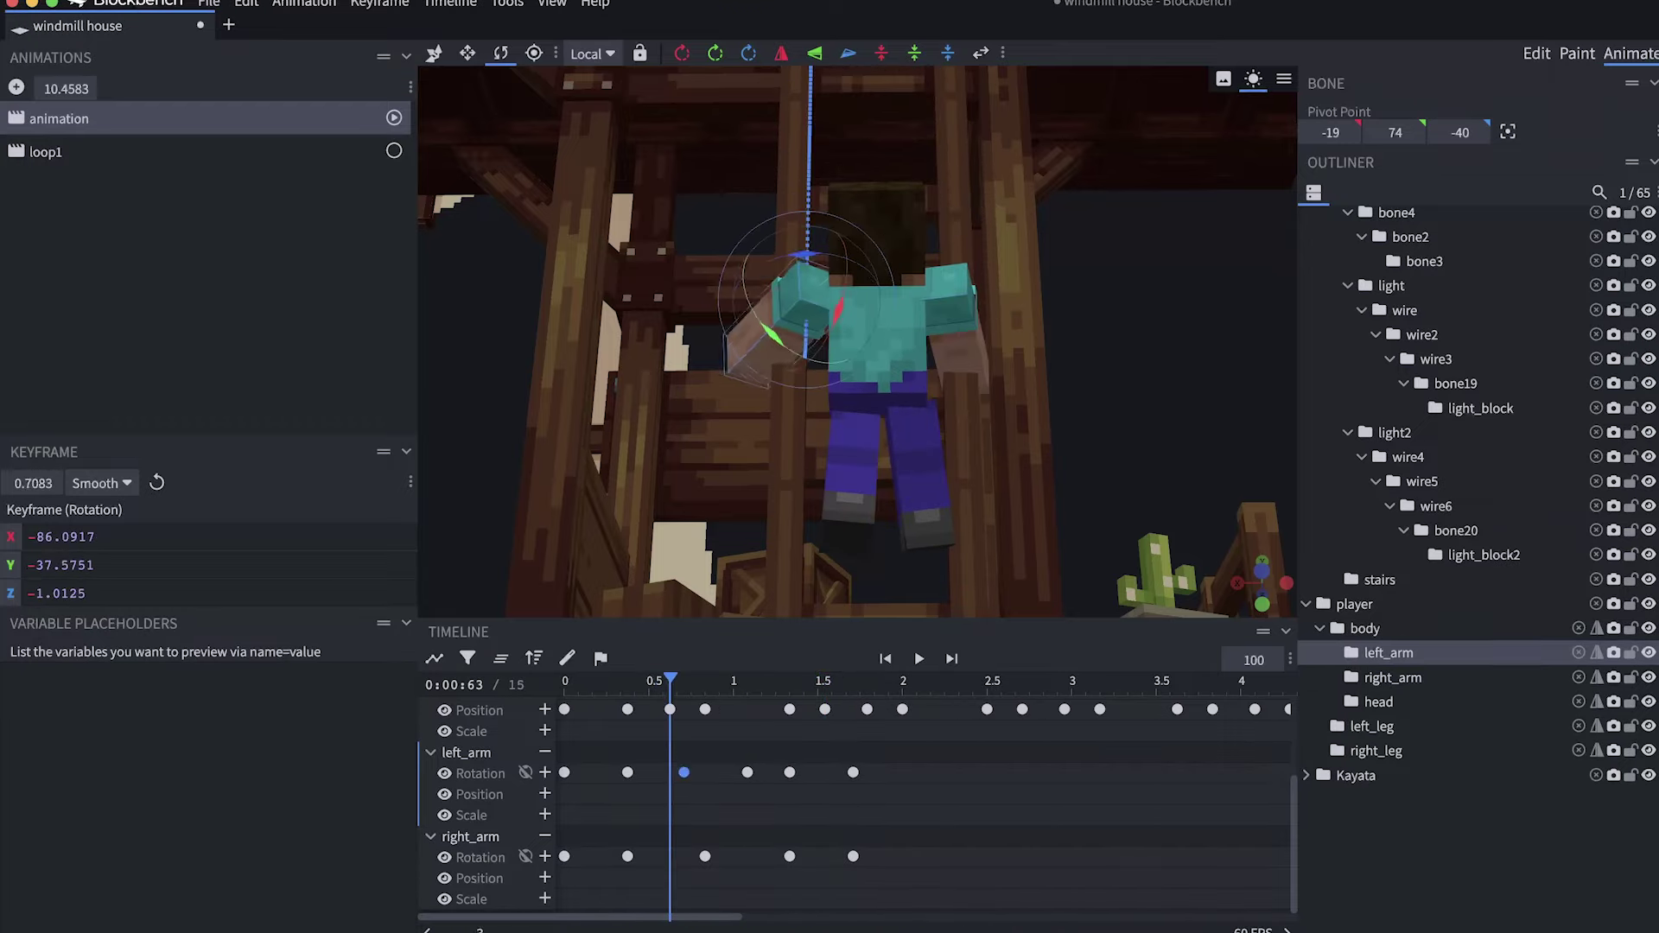
drag(796, 767, 641, 787)
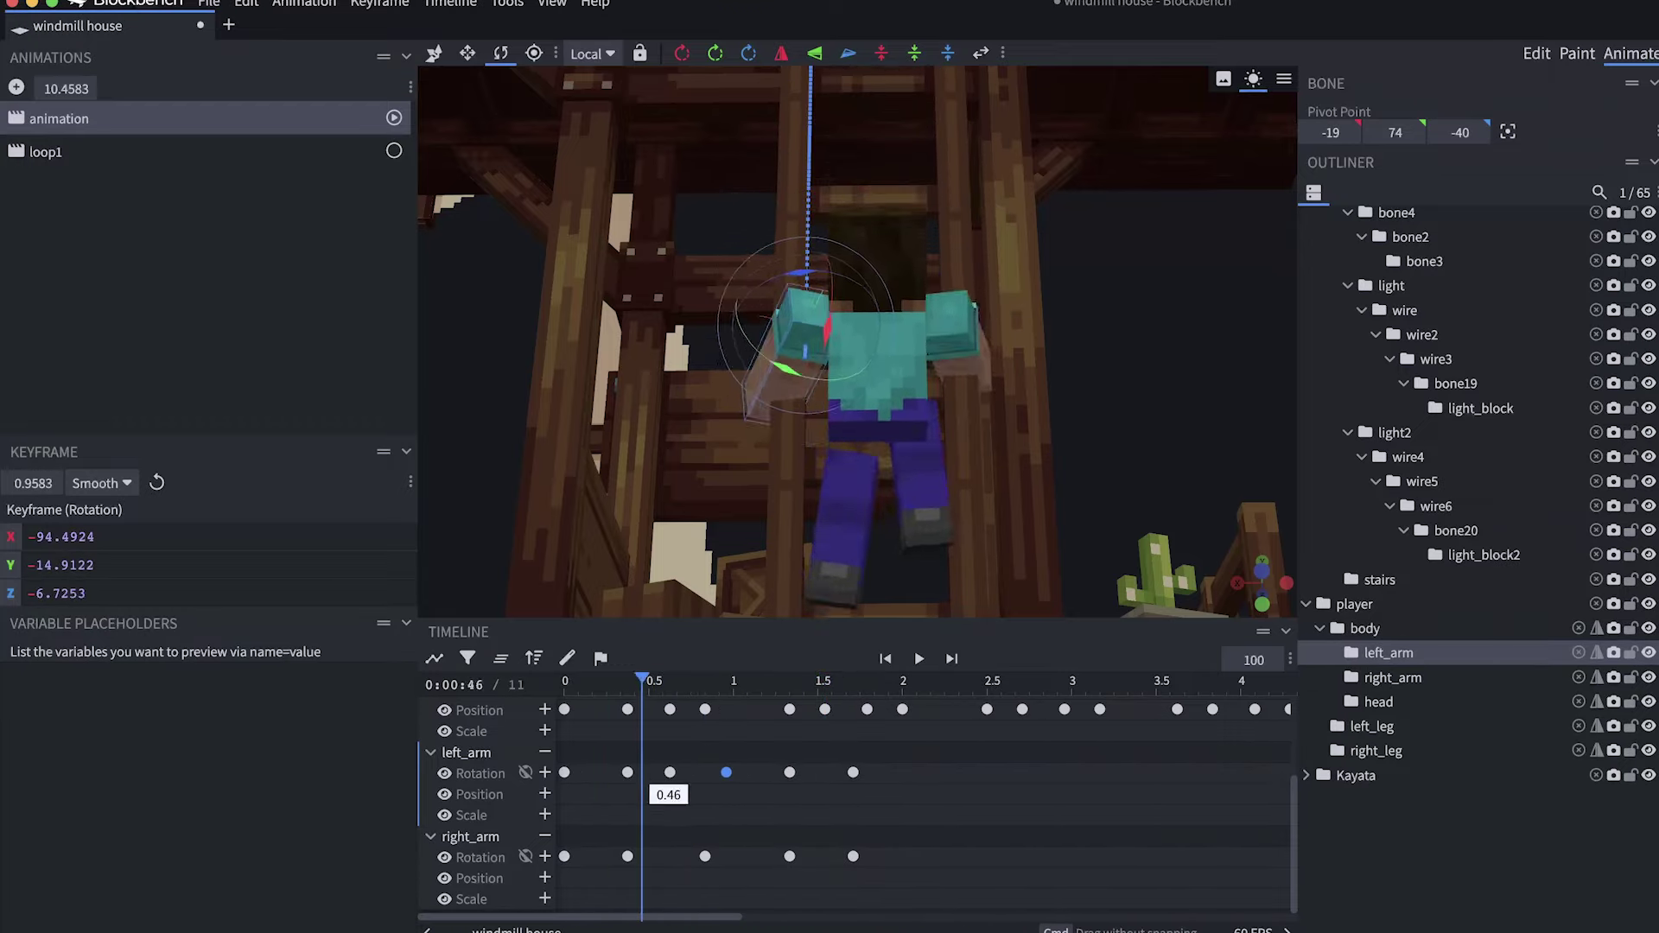
click(726, 856)
Try repeating both arms' rotation keyframes along the timeline up to 3.42 s.
drag(726, 752, 684, 704)
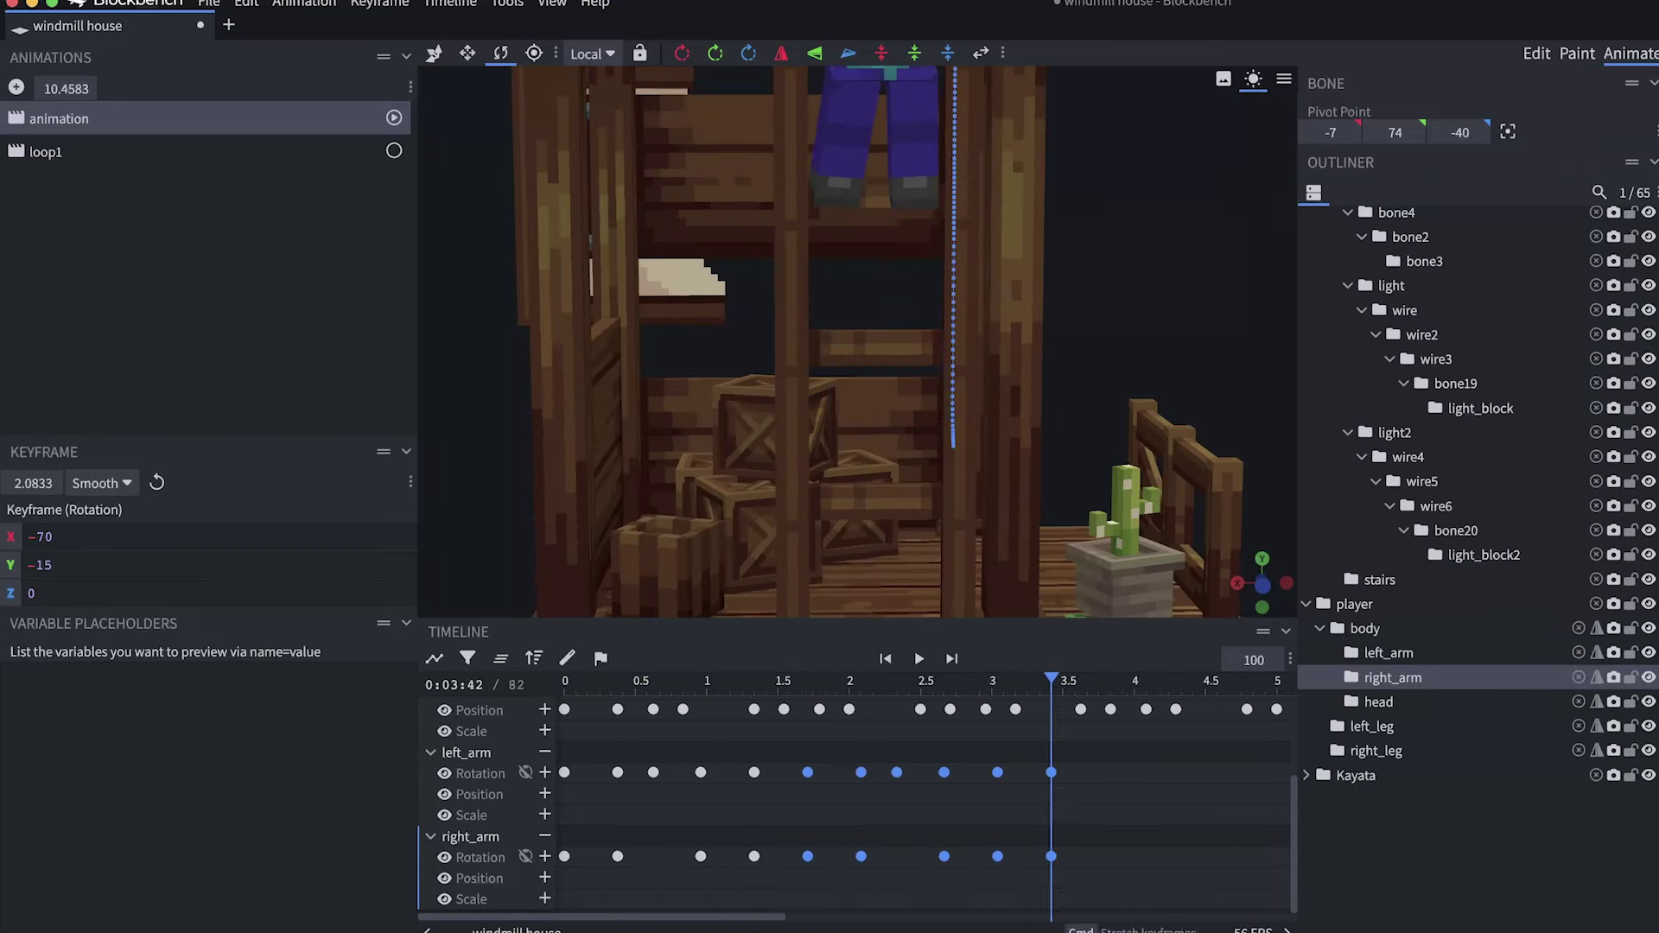
key(super+s)
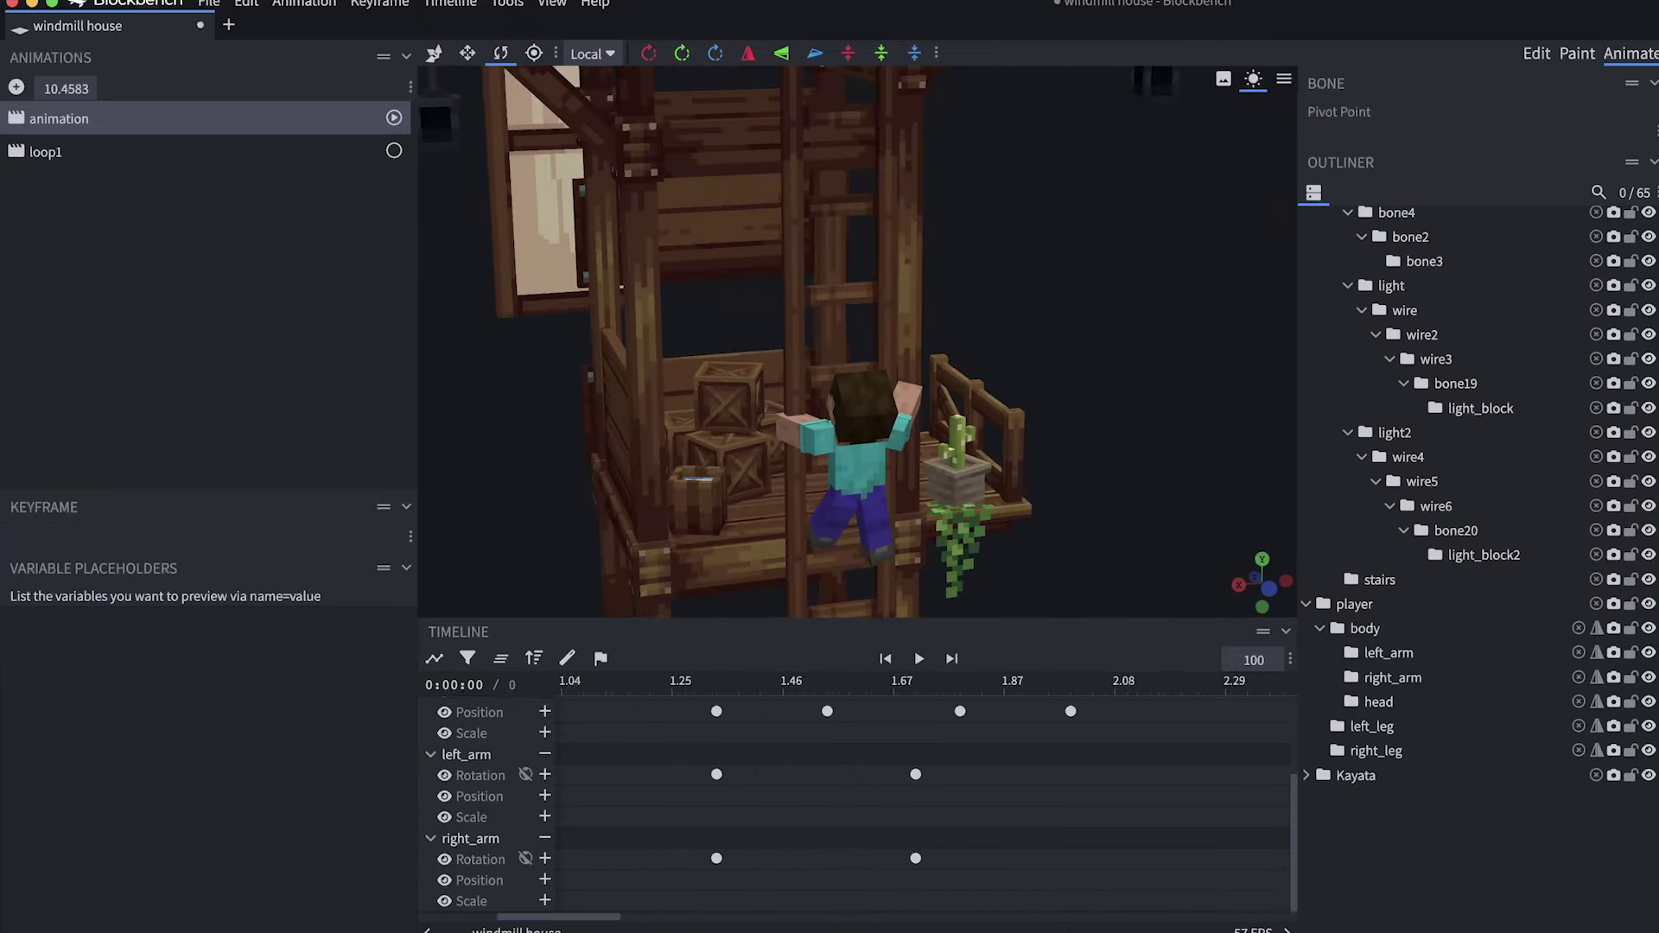
Shift the last rotation keyframes of both arms earlier so the final ones sit at 1.5417 s, and preview the timing.
drag(628, 704, 933, 771)
click(1079, 772)
ctrl+scroll(864, 778, down, 2)
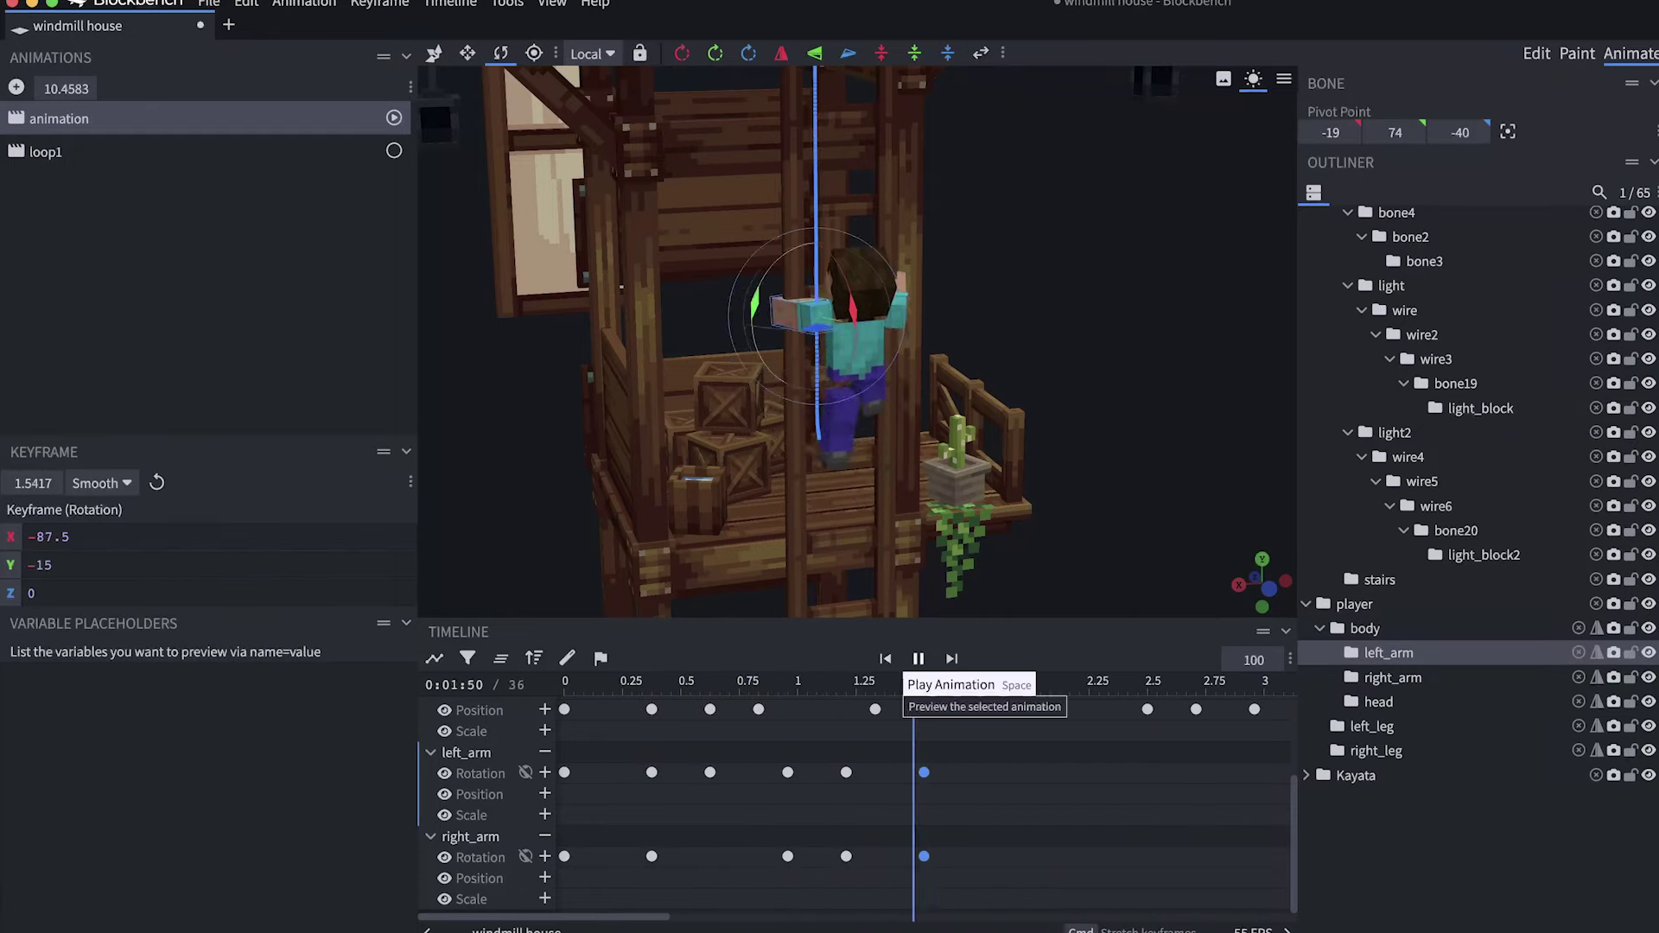
click(918, 659)
Retime the right_arm's middle rotation keyframe and add one at 1.375 s with about -100.5, 14.1, -2.5.
click(788, 778)
click(1392, 677)
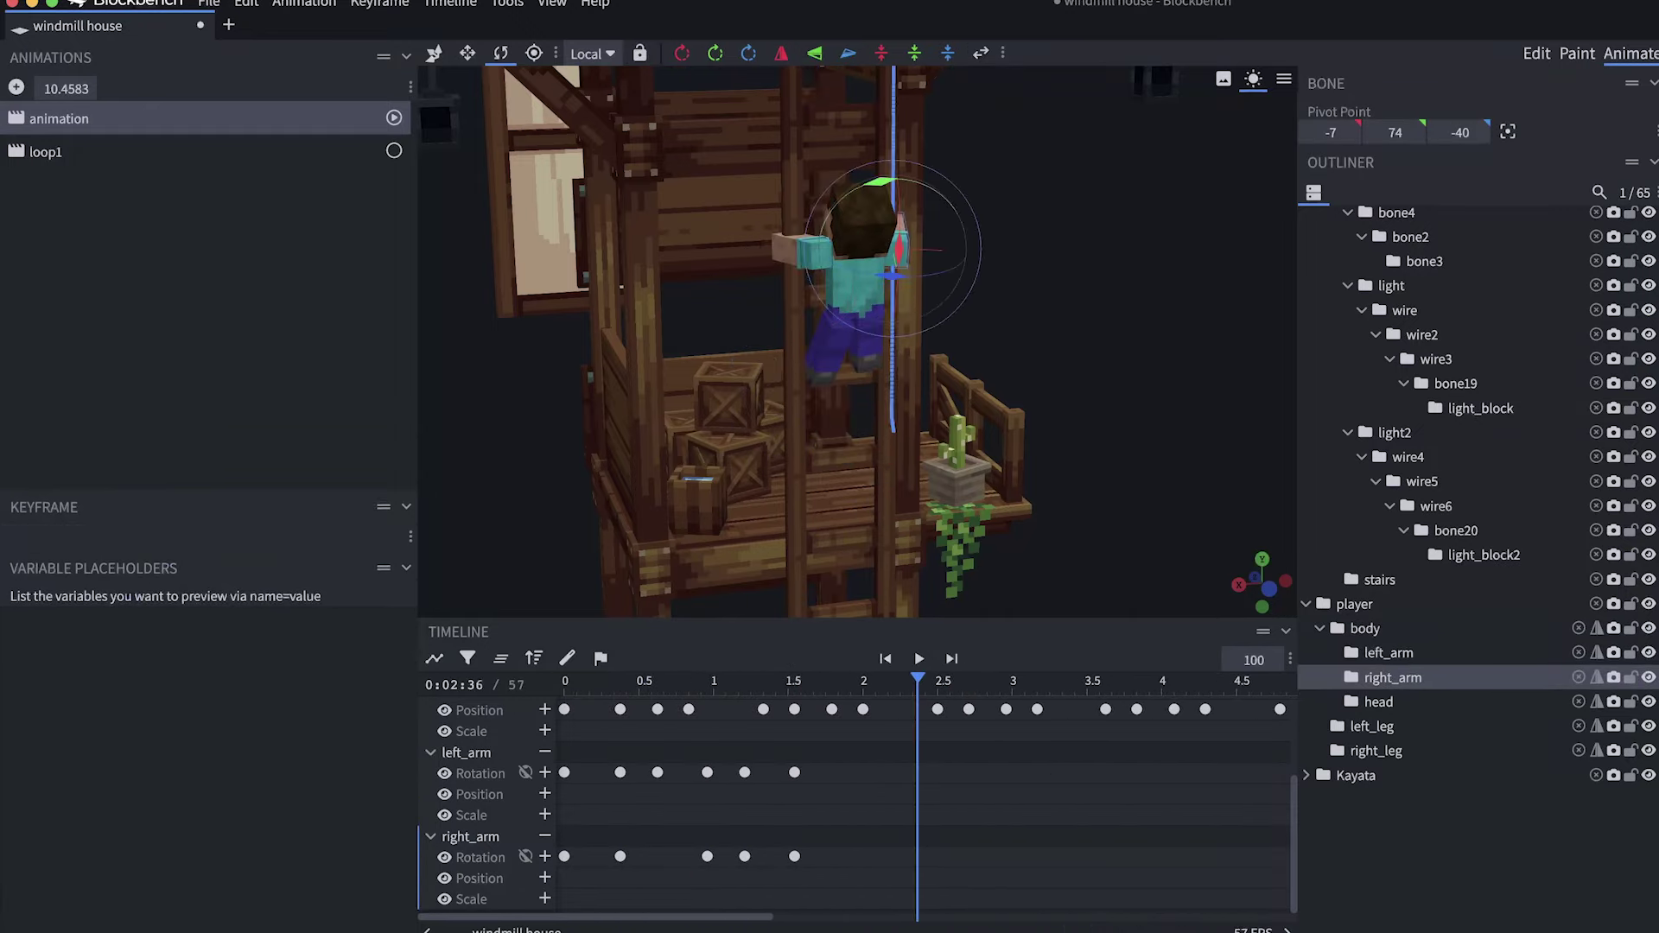
drag(915, 683, 849, 756)
drag(788, 857, 721, 856)
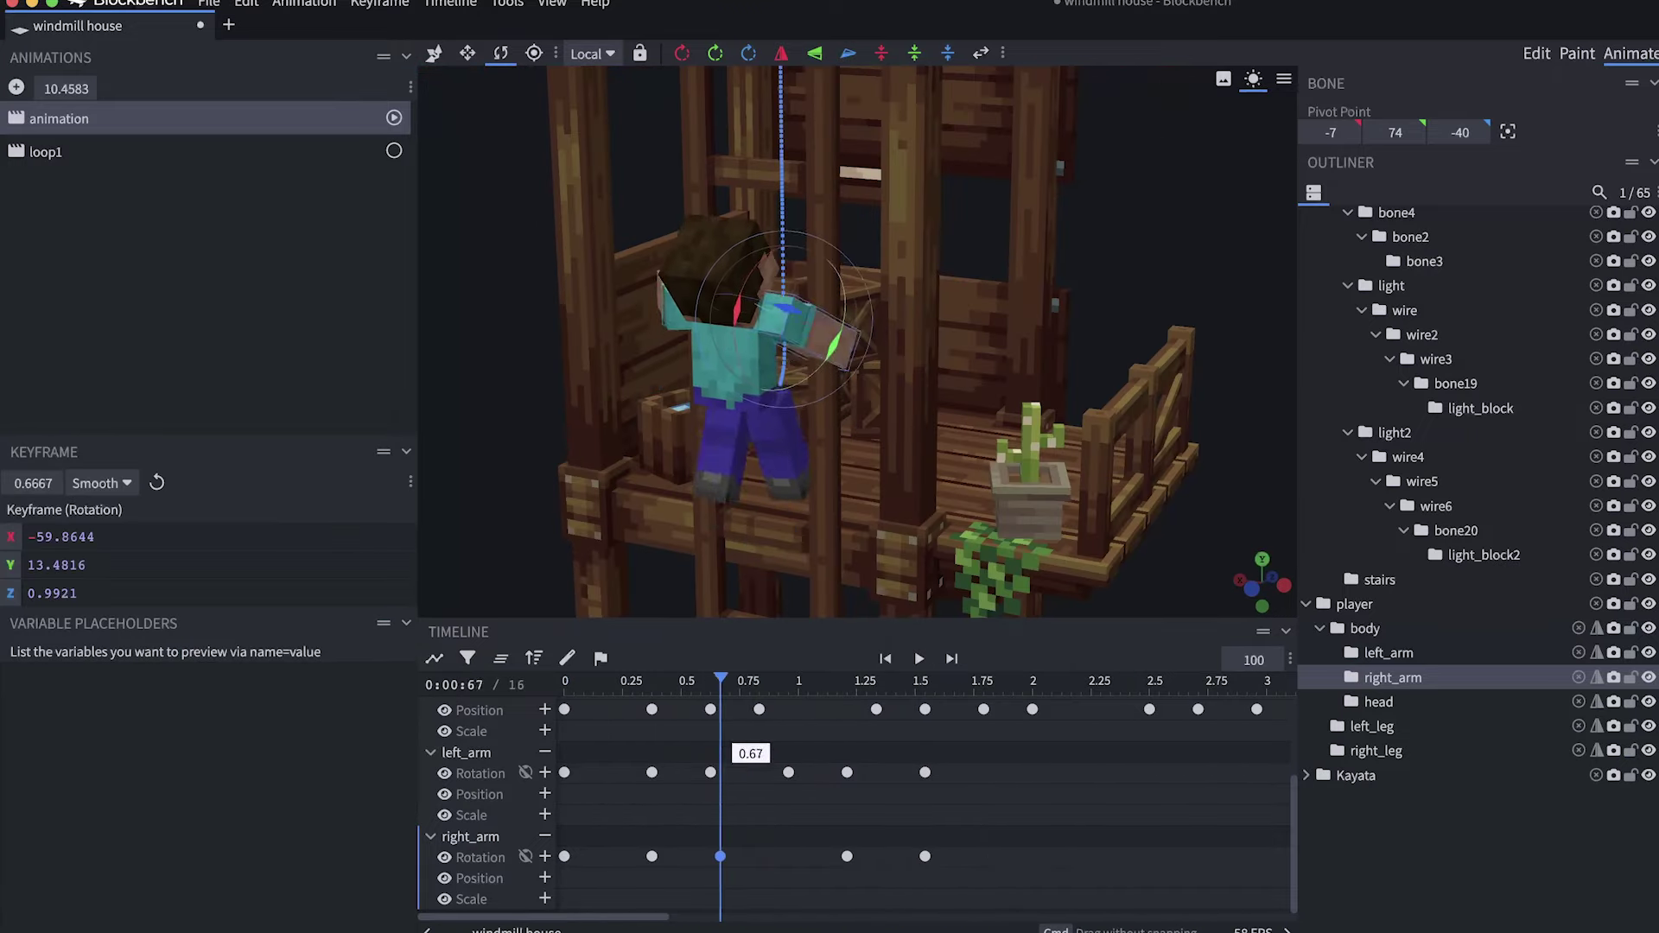
drag(924, 856, 885, 856)
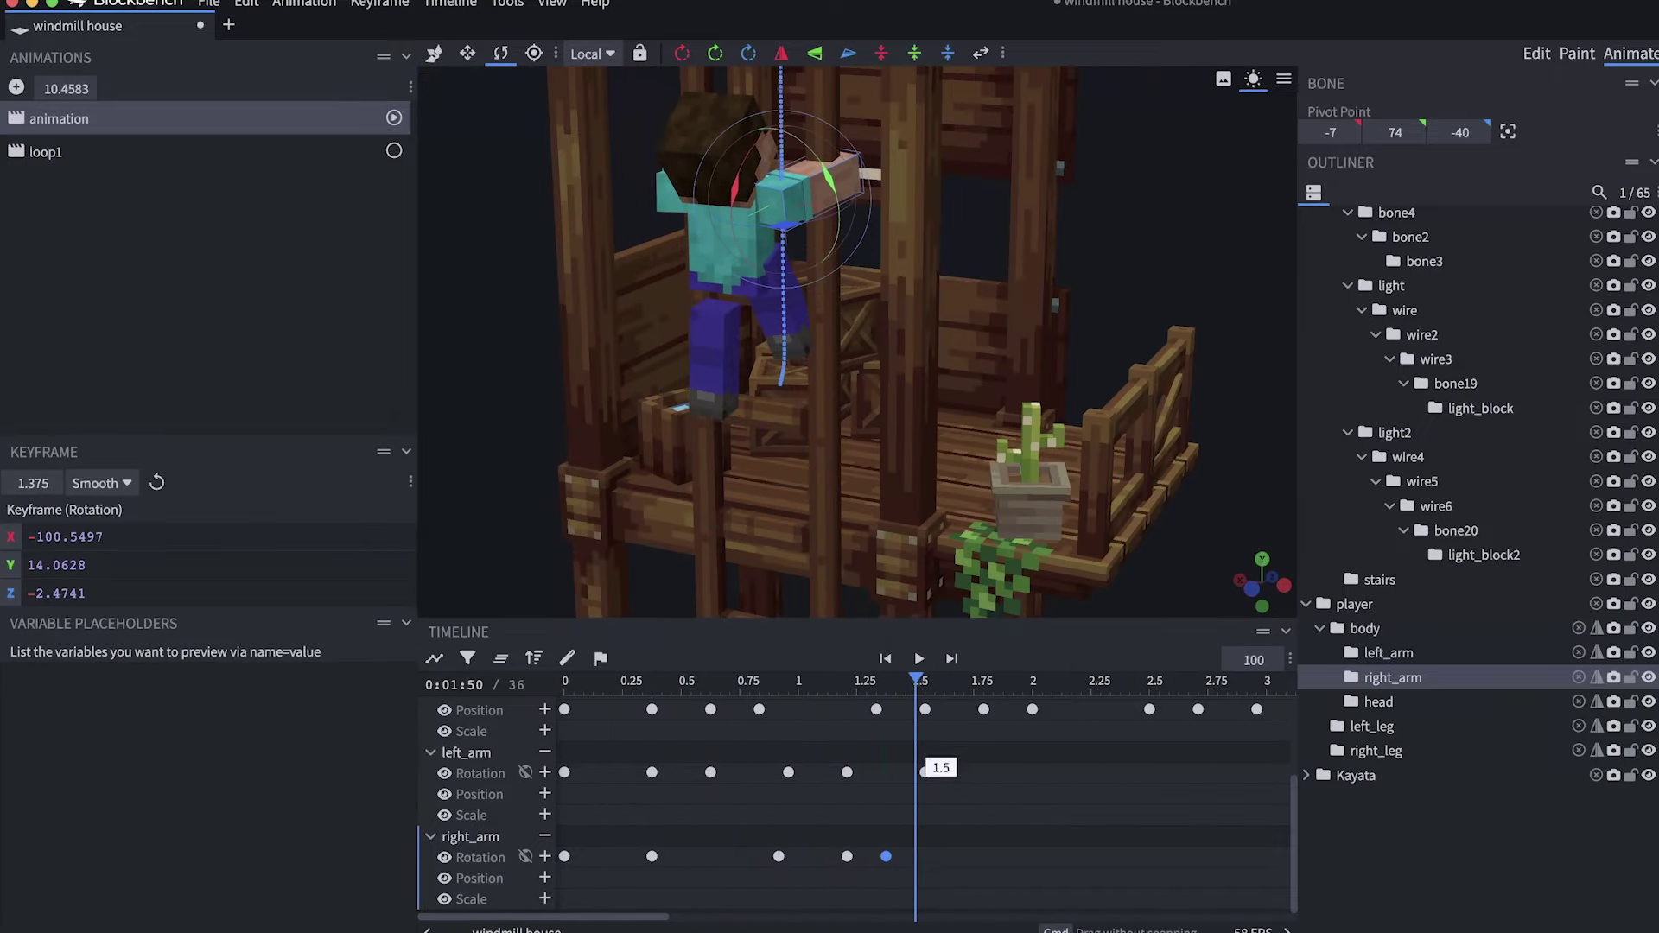
Rotate the left_arm outward at its 0.625 s keyframe to about -108, -47.2, 1.8.
drag(1080, 259, 994, 276)
drag(924, 683, 720, 844)
click(1388, 652)
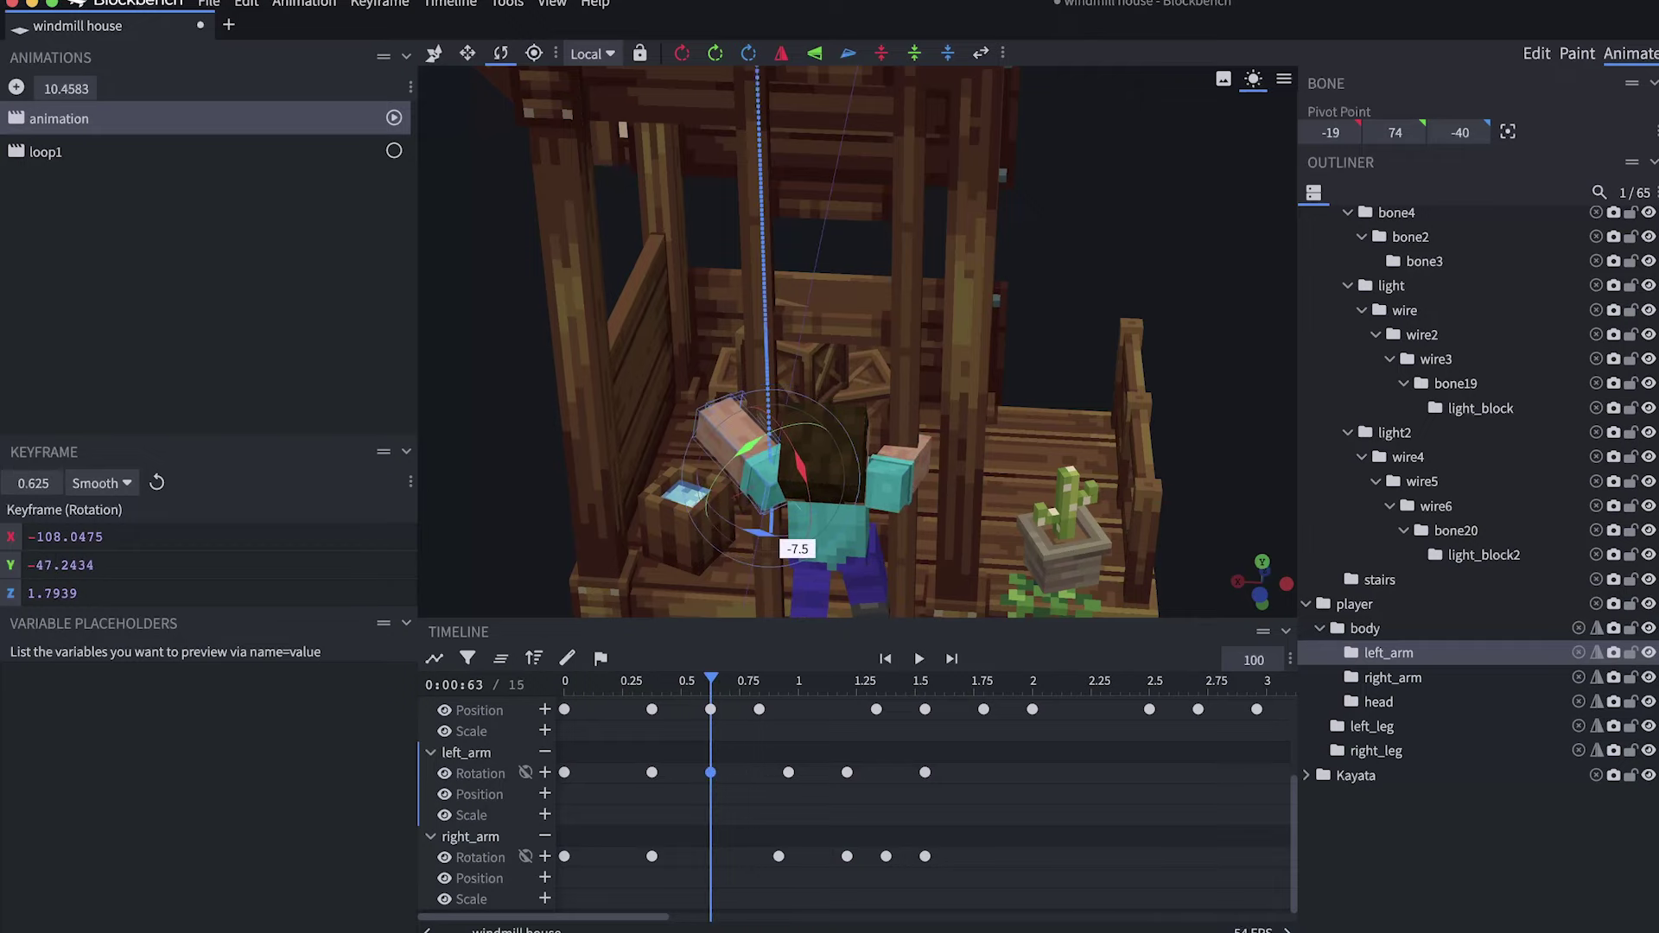
Set the right_arm's rotation keyframe at 1.5417 s to about -100.5, 14.1, -2.5.
drag(710, 682, 925, 682)
click(1388, 677)
click(925, 856)
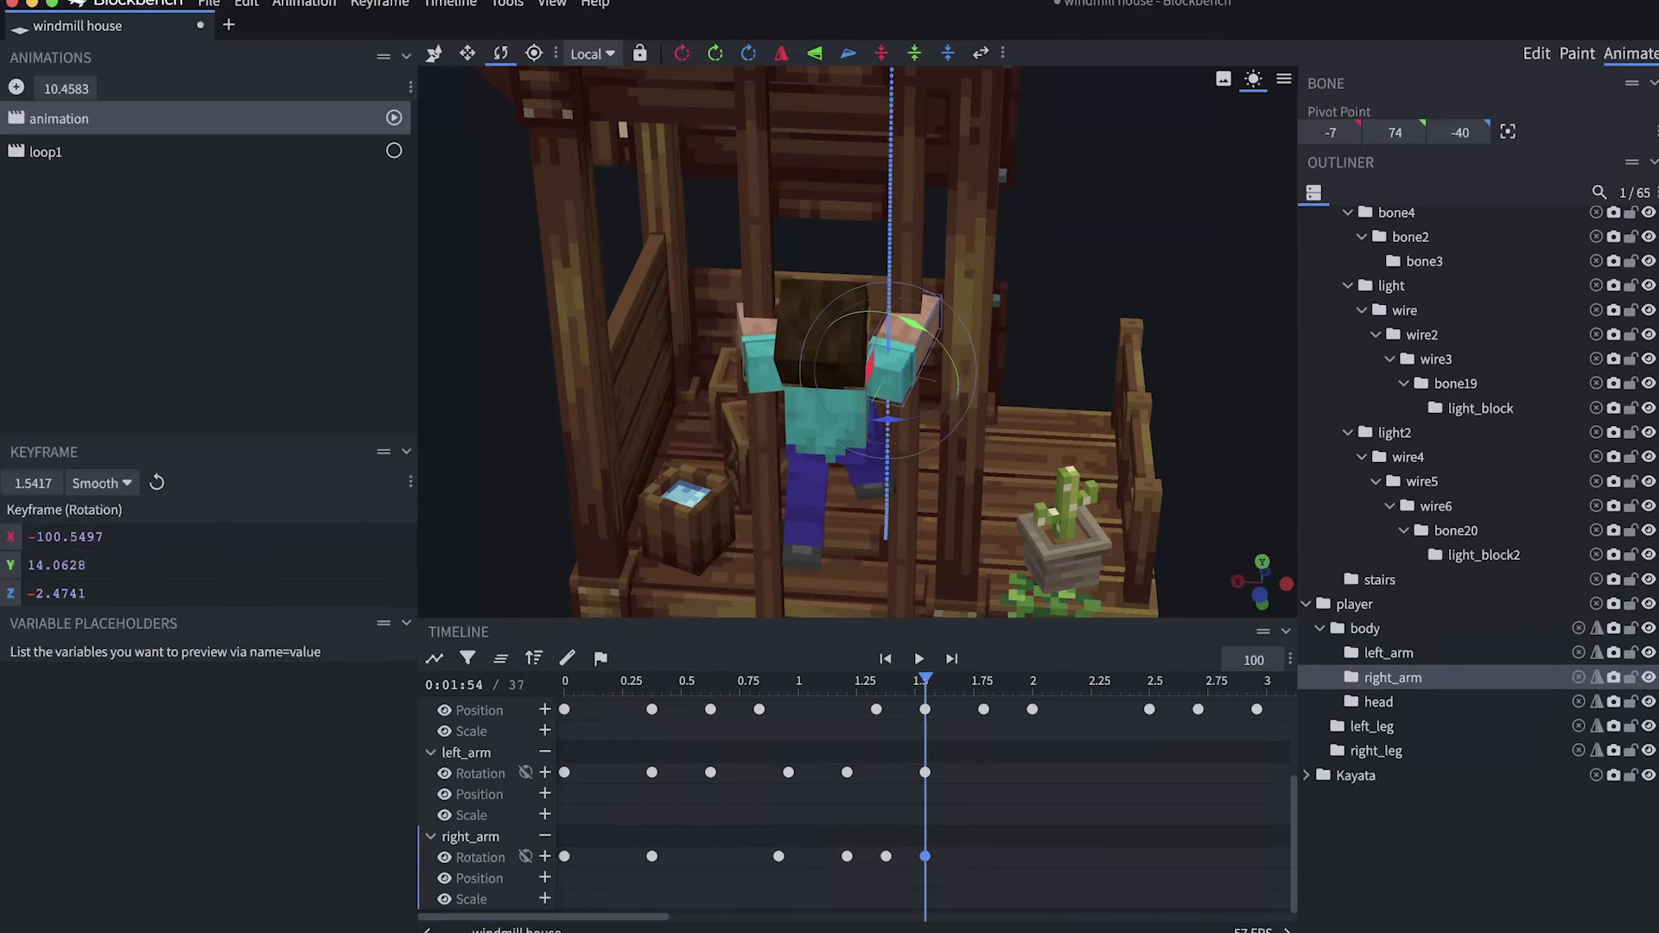
drag(1123, 345, 1080, 286)
drag(924, 682, 934, 778)
key(ctrl+v)
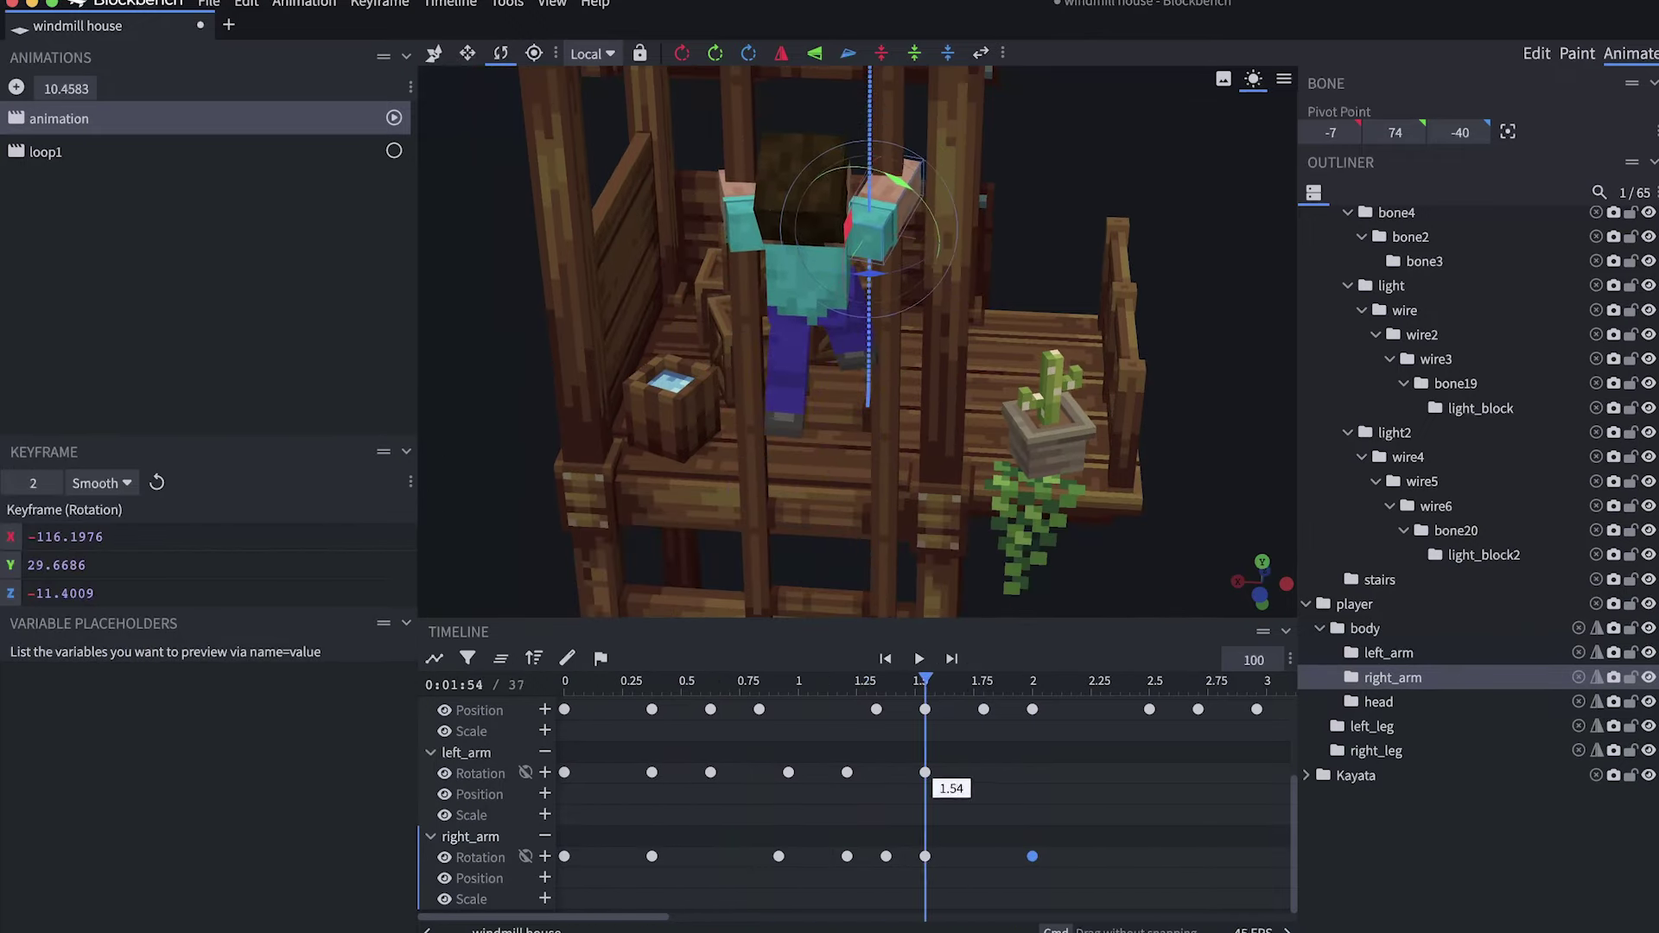
drag(924, 856, 886, 857)
scroll(882, 743, down, 3)
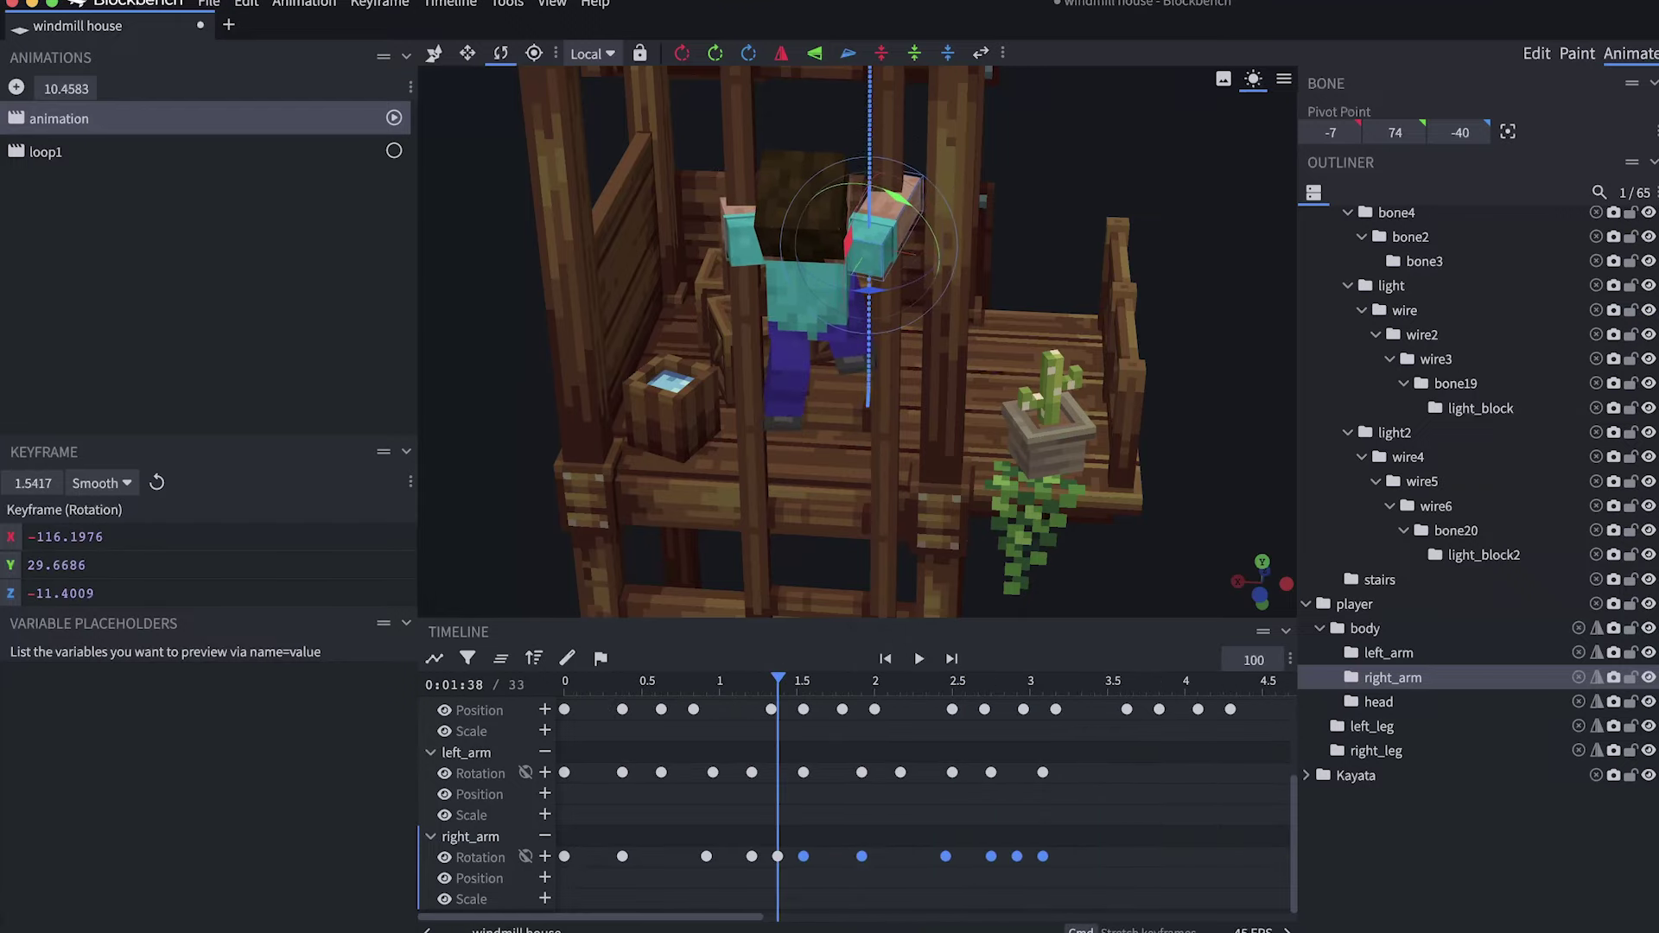
key(ctrl+z)
key(ctrl+z)
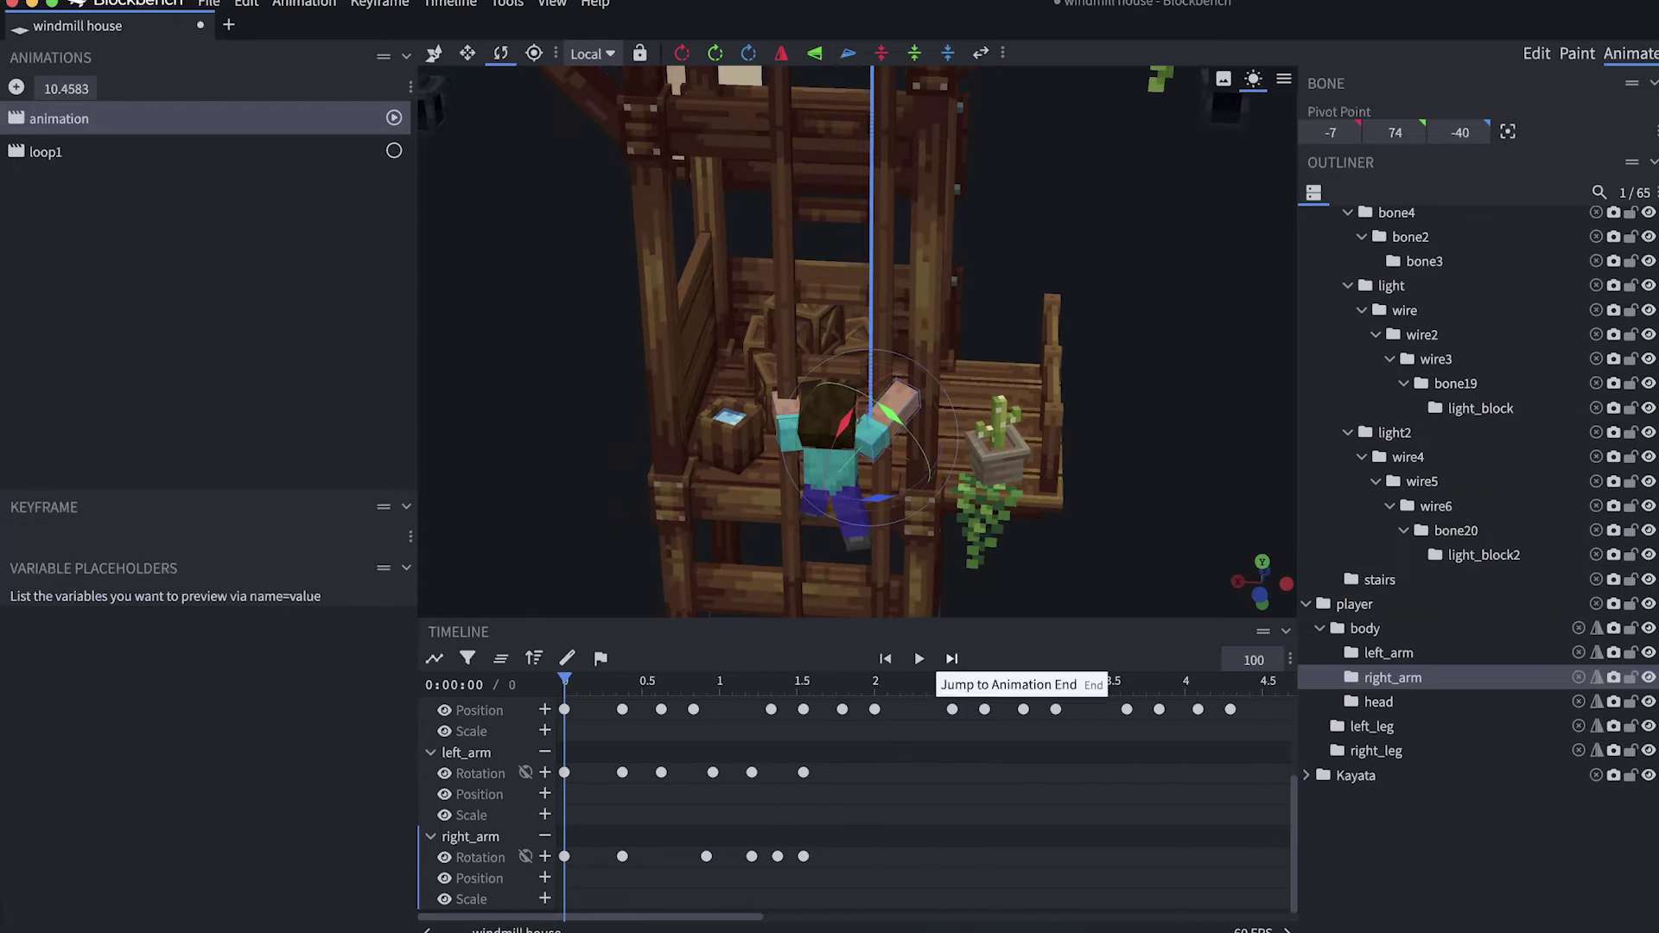
Change the left_arm's rotation keyframe at 1.5417 s to -60, -15, 0.
drag(751, 772, 803, 771)
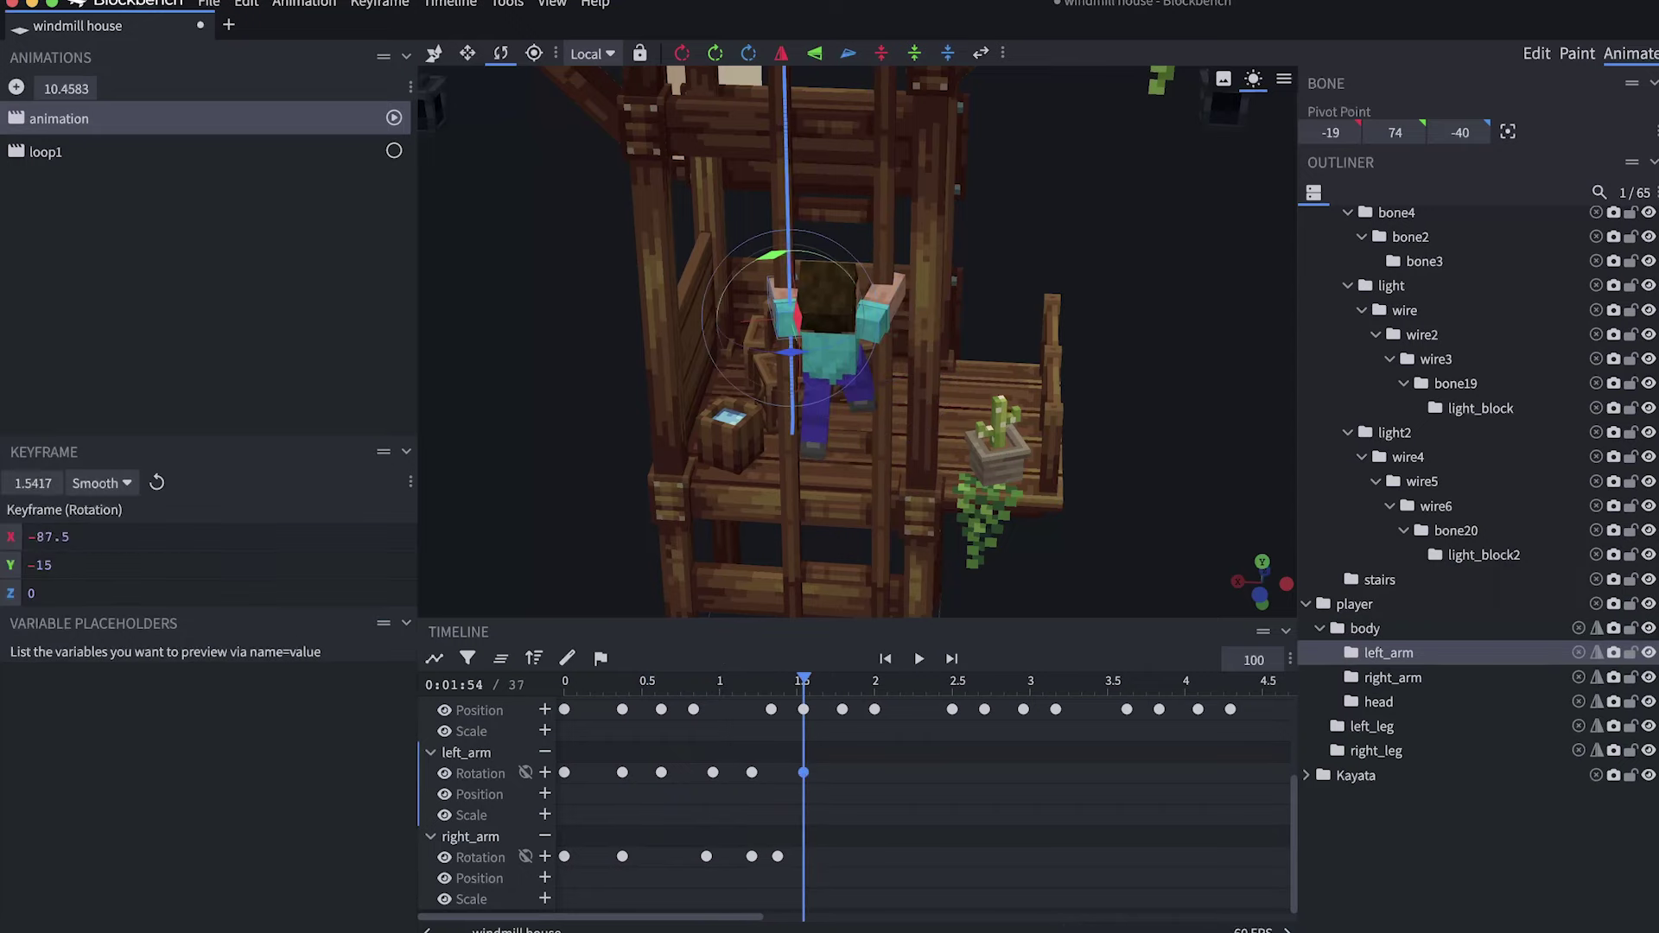
drag(1080, 302, 993, 259)
drag(804, 682, 707, 757)
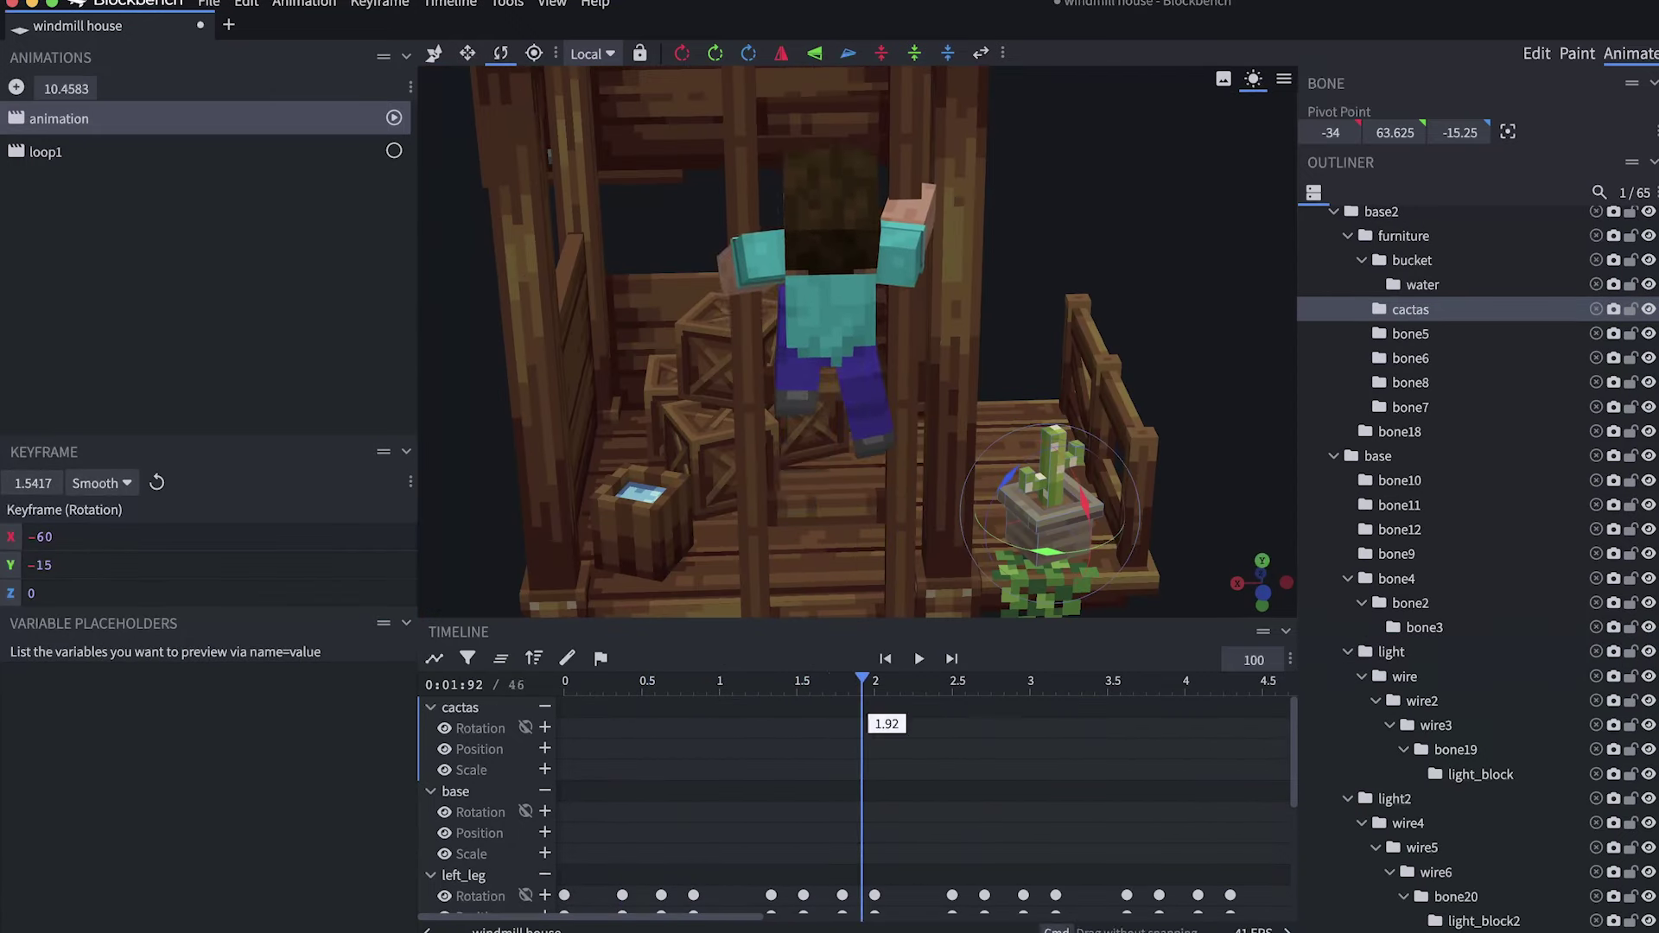
Try to repeat the arm climbing cycle by pasting copies of the left_arm and right_arm rotation keyframes from 1.5417 s.
drag(870, 683, 765, 682)
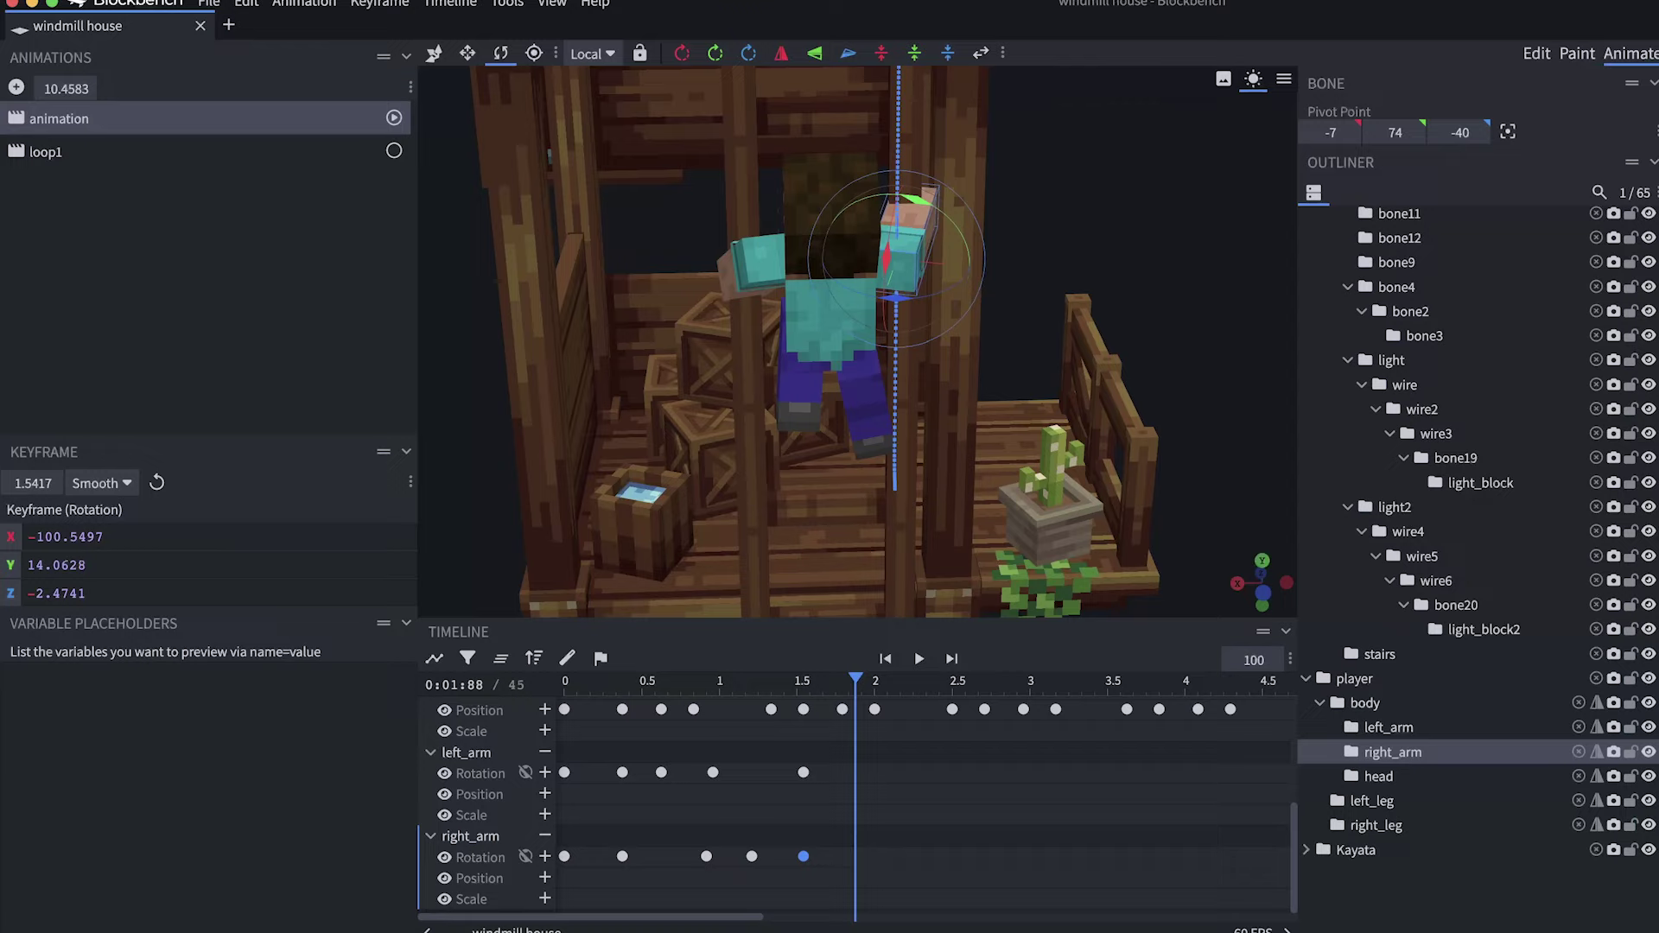
click(564, 773)
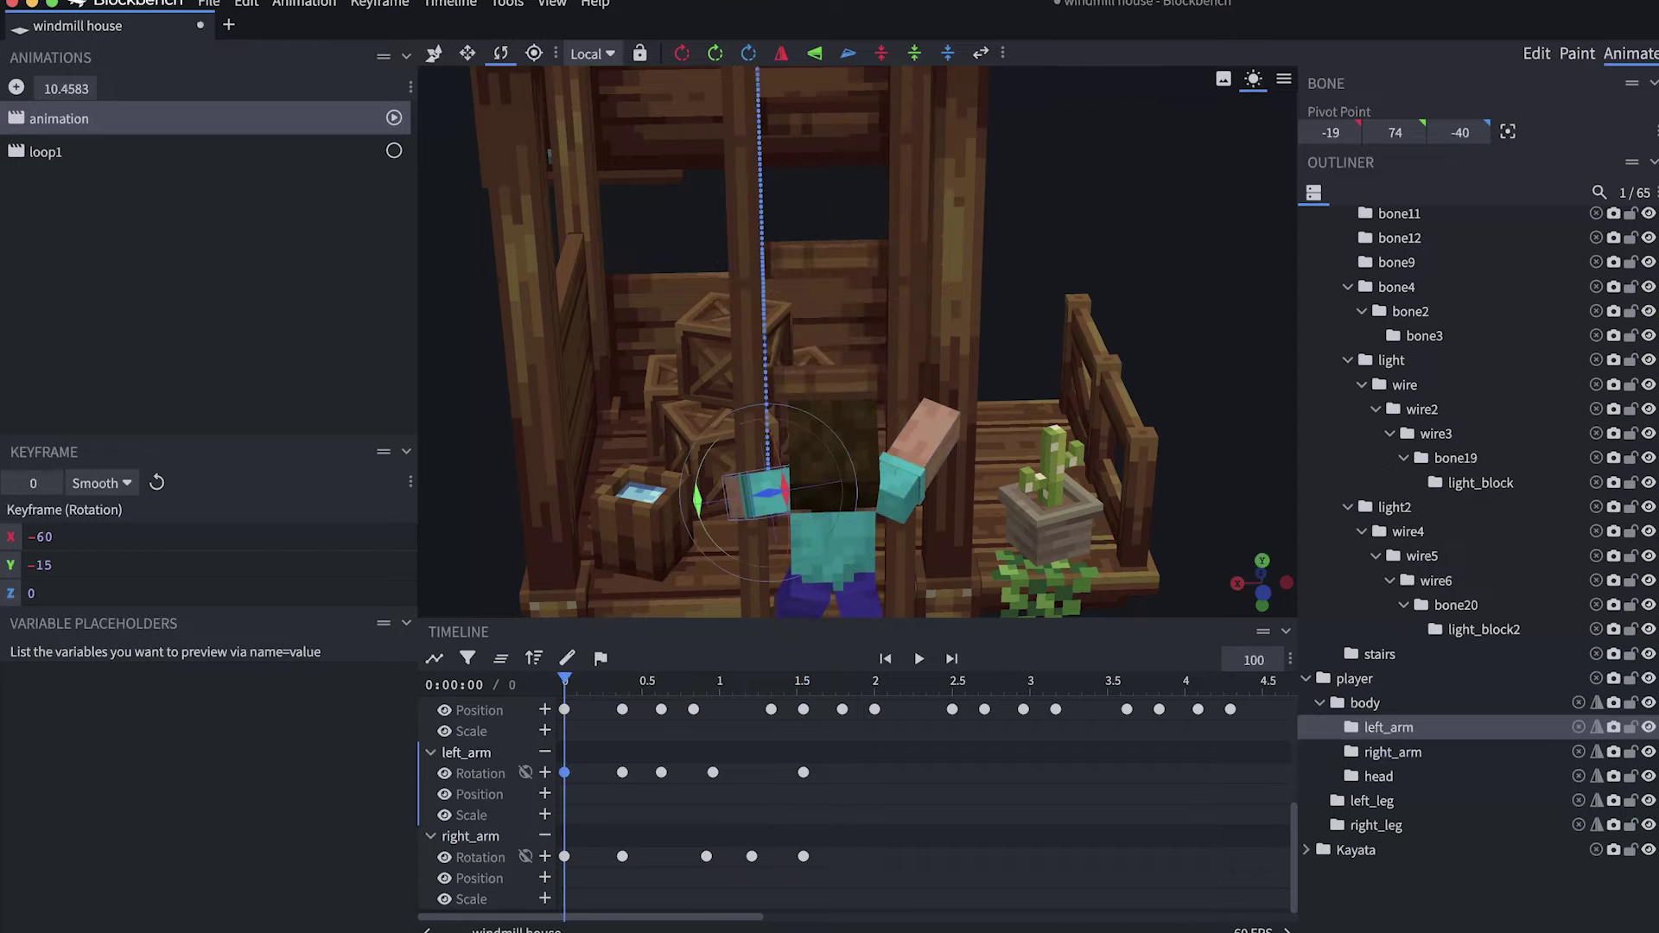
click(564, 856)
click(919, 659)
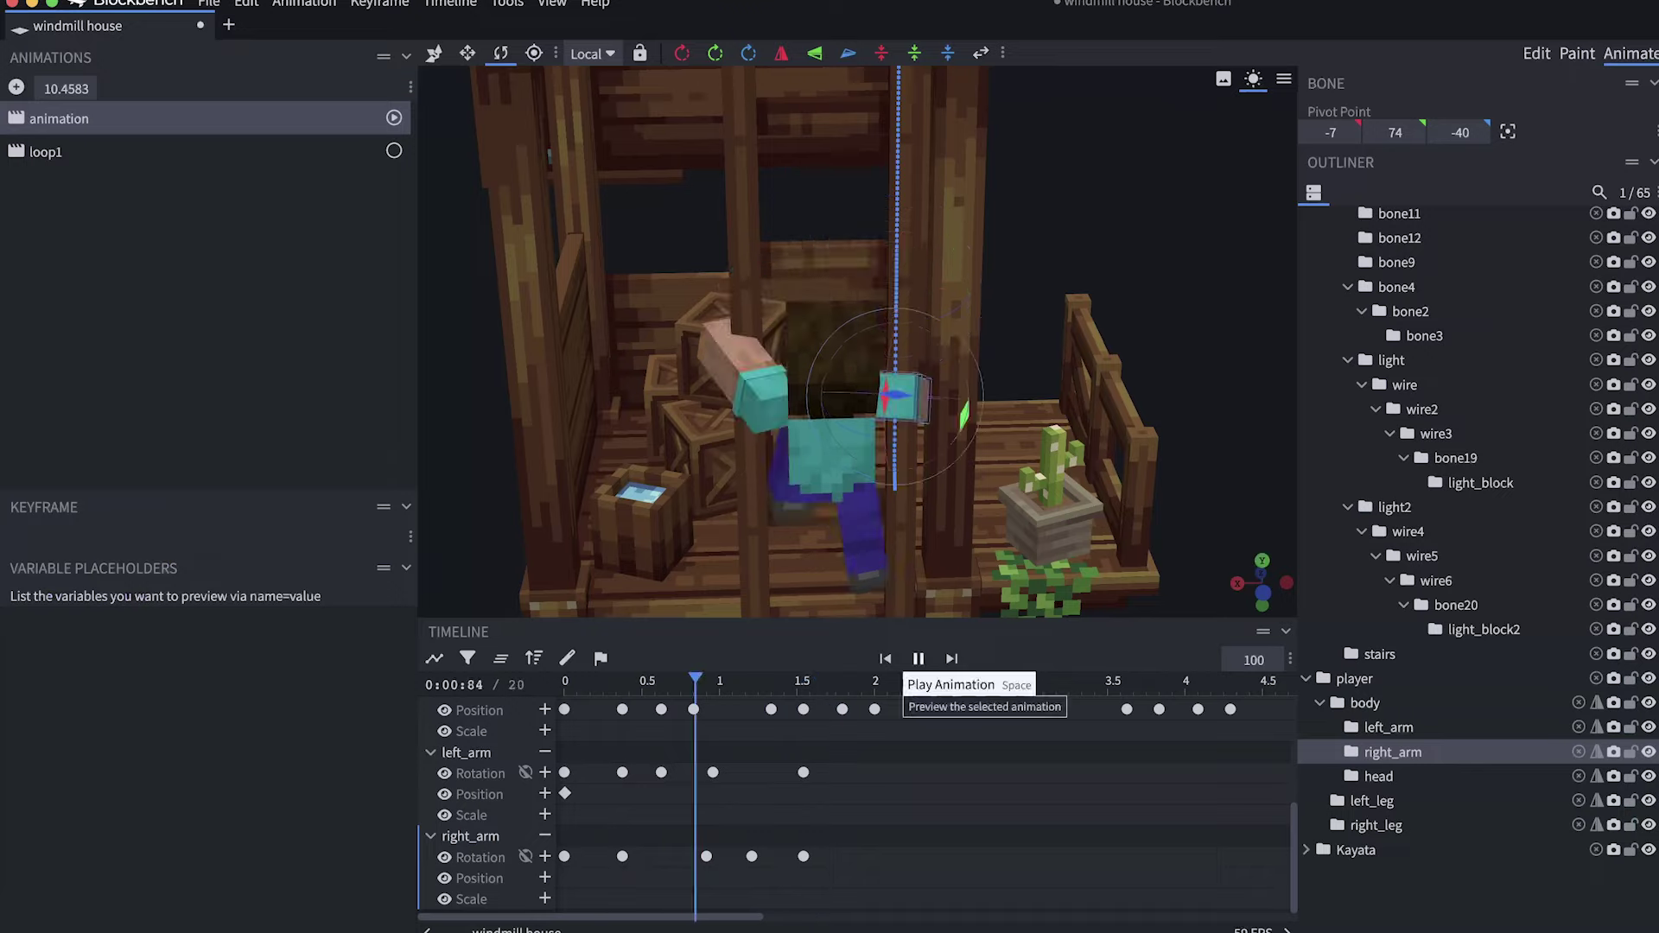
key(ctrl+v)
click(842, 773)
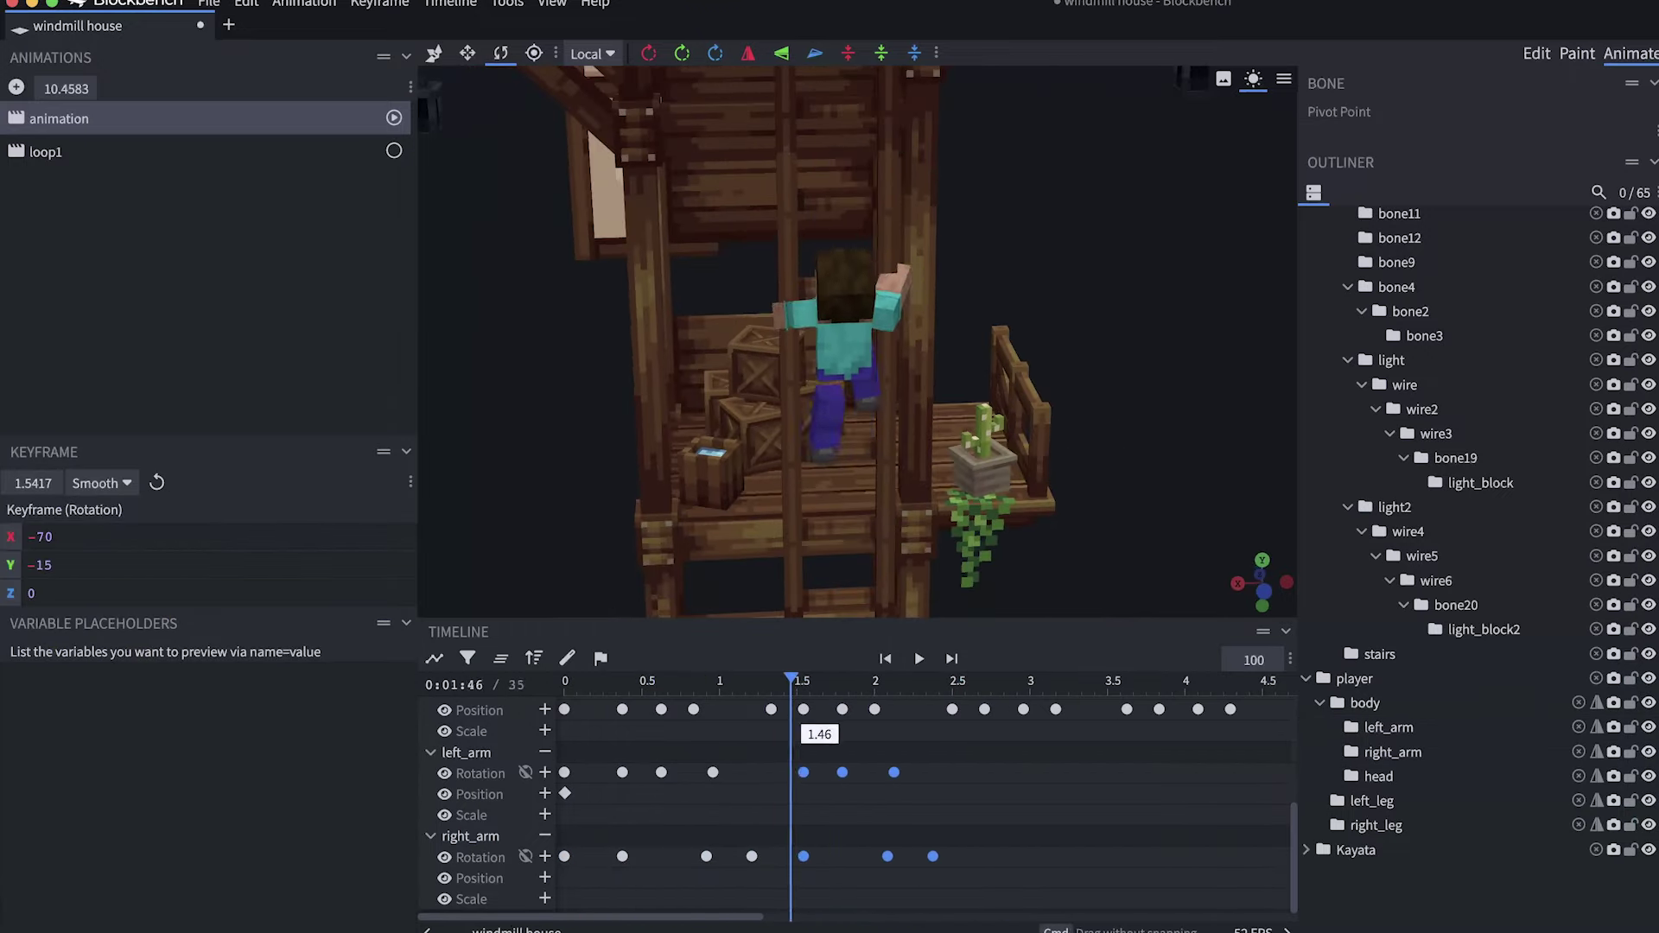
scroll(778, 778, up, 1)
click(565, 709)
click(1387, 727)
click(842, 772)
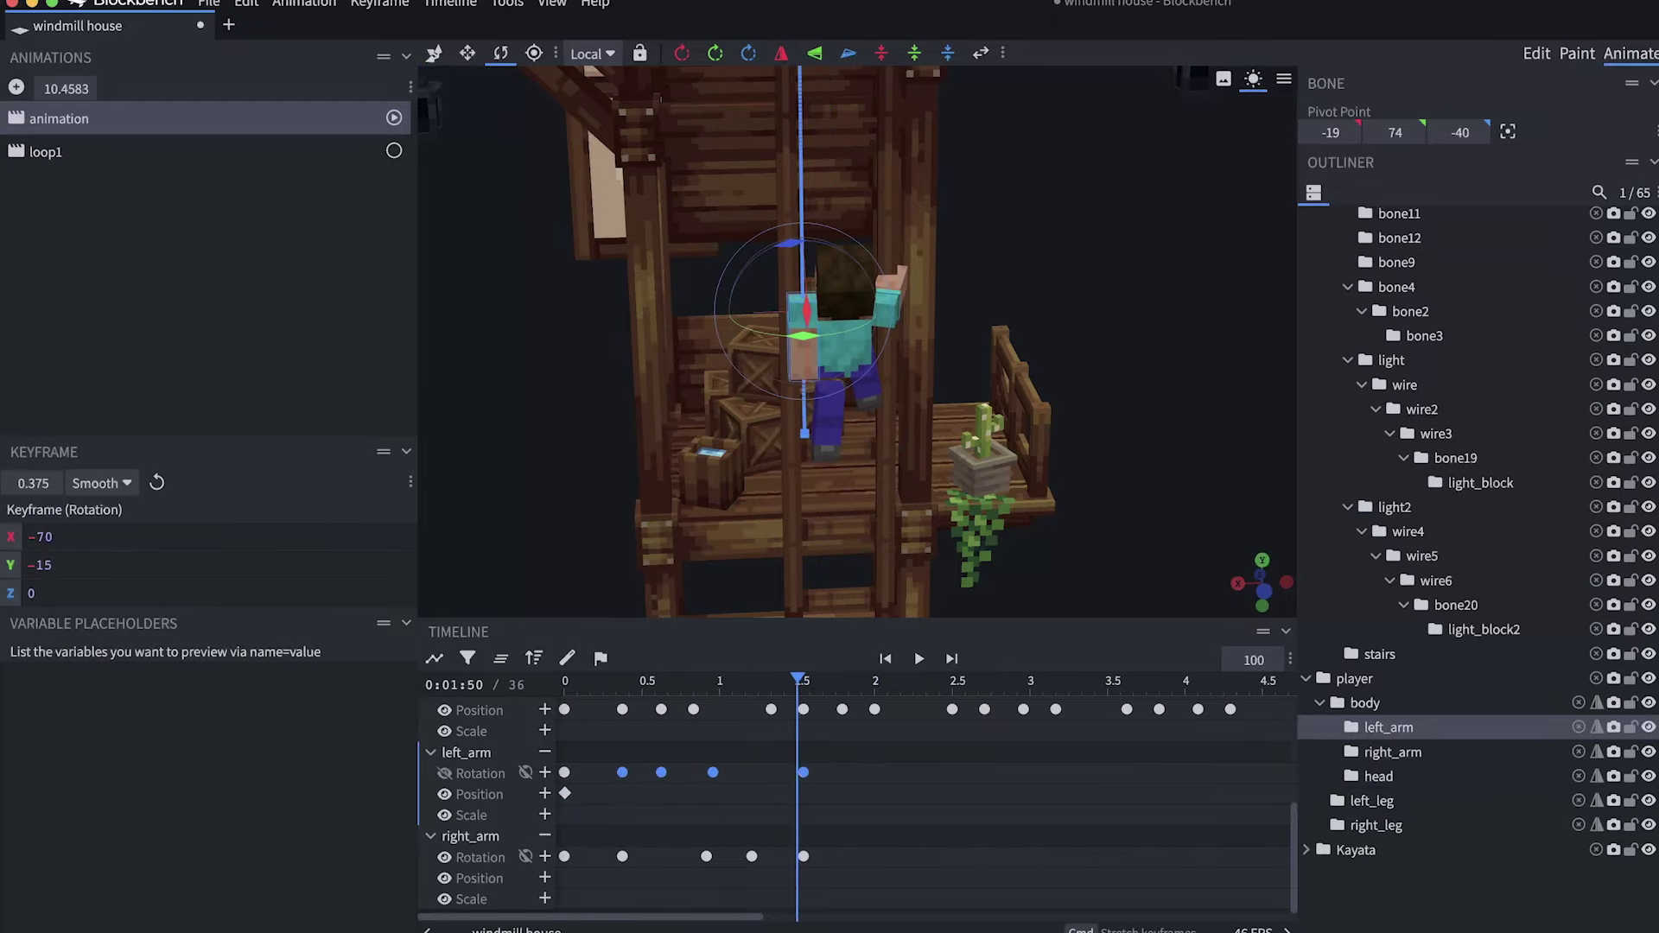
key(ctrl+z)
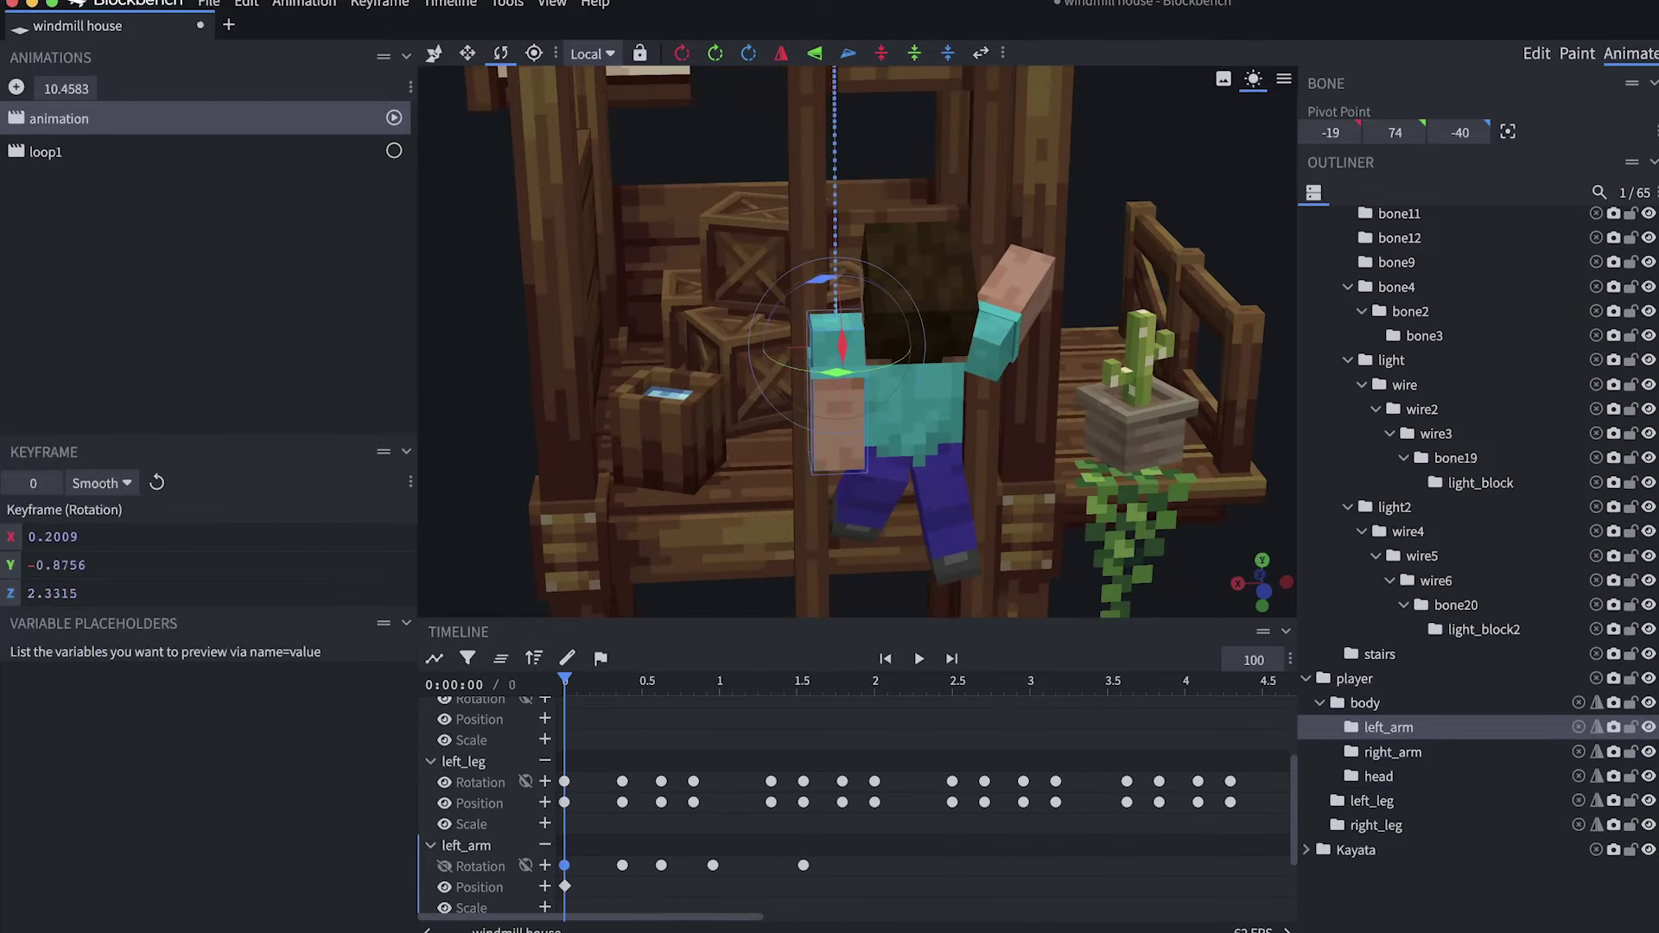
Repeat the left_arm and right_arm rotation cycle by pasting its keyframes from 1.5417 s onward until they extend past 6 s.
click(1392, 751)
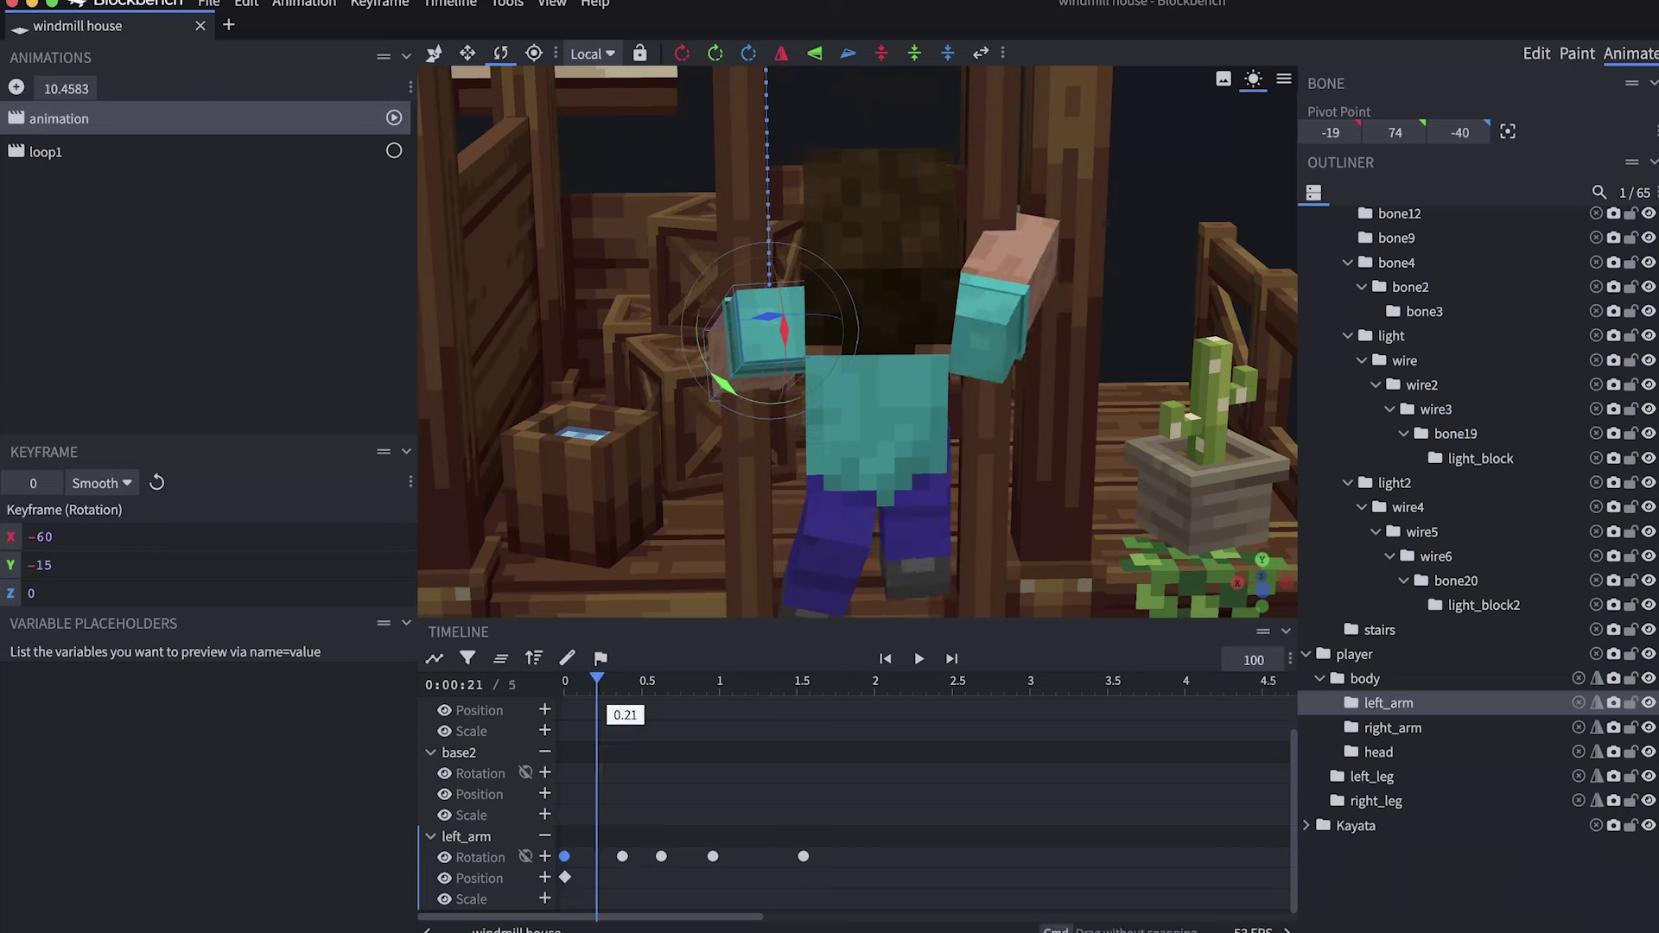
click(784, 680)
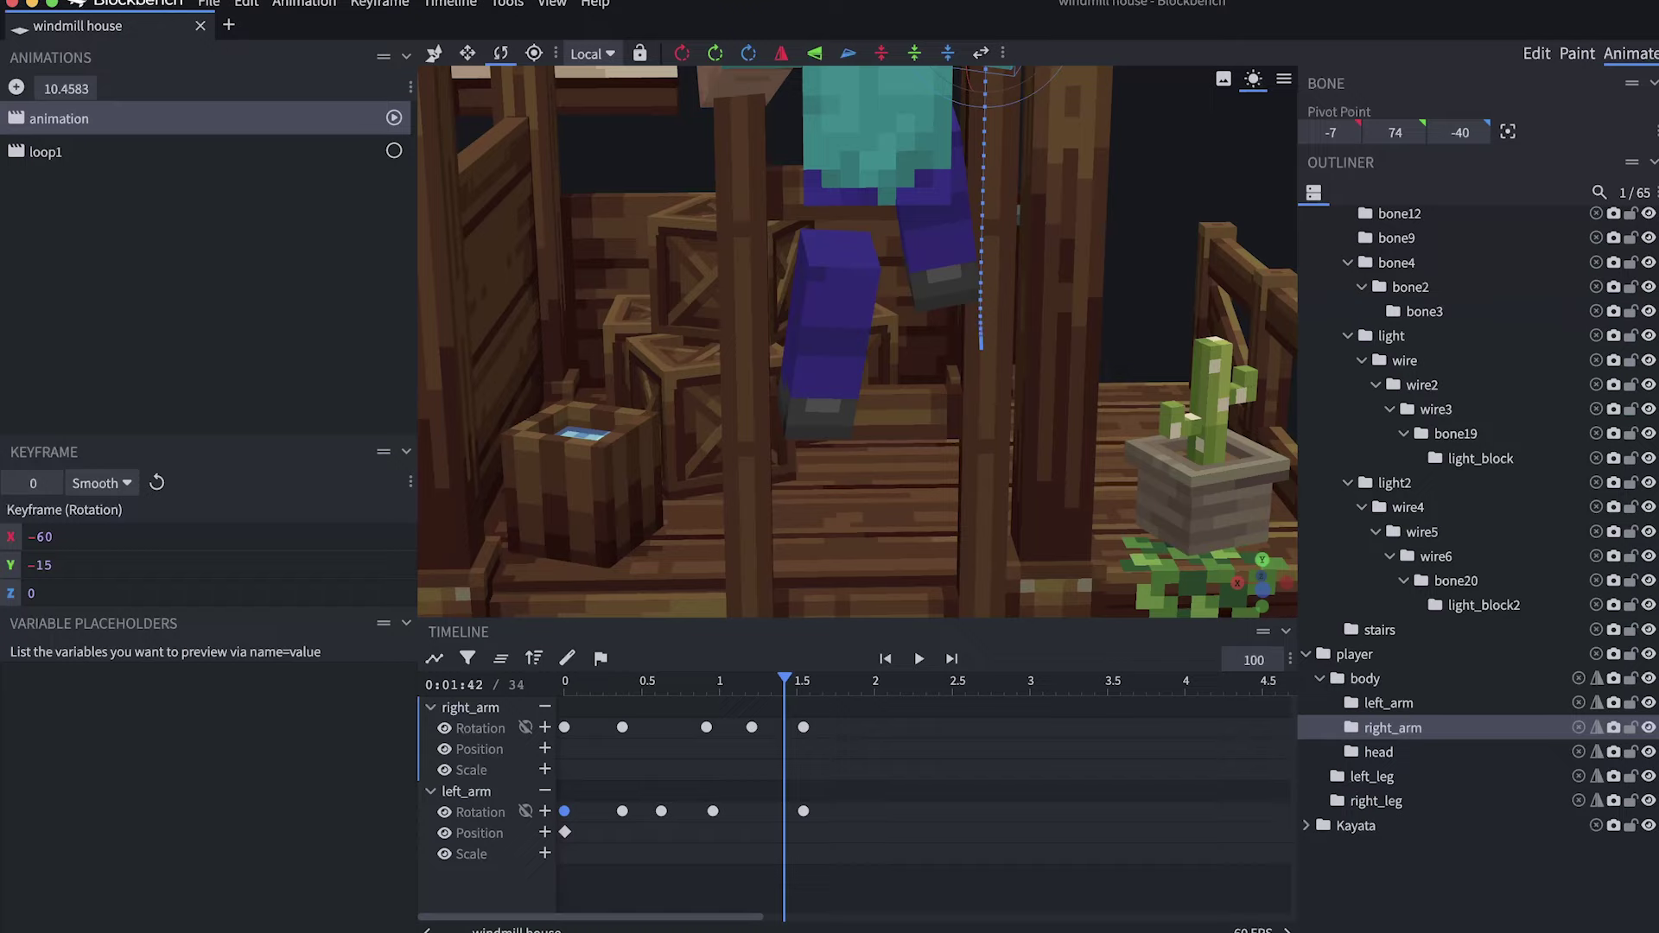
scroll(856, 342, down, 5)
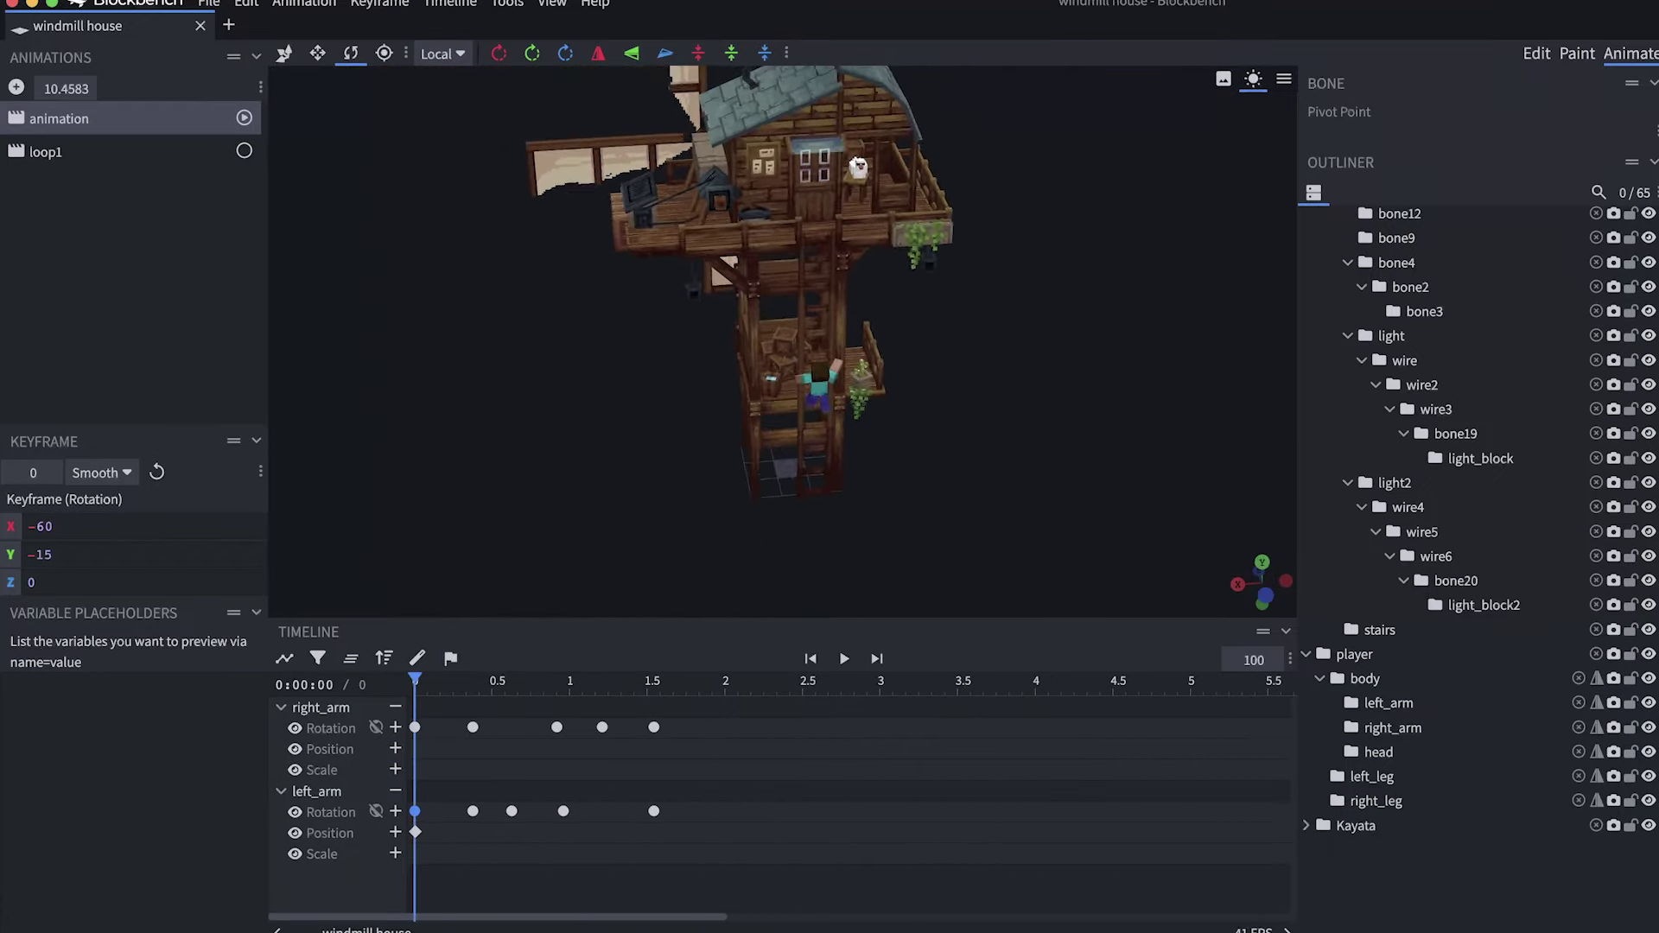
scroll(812, 380, up, 5)
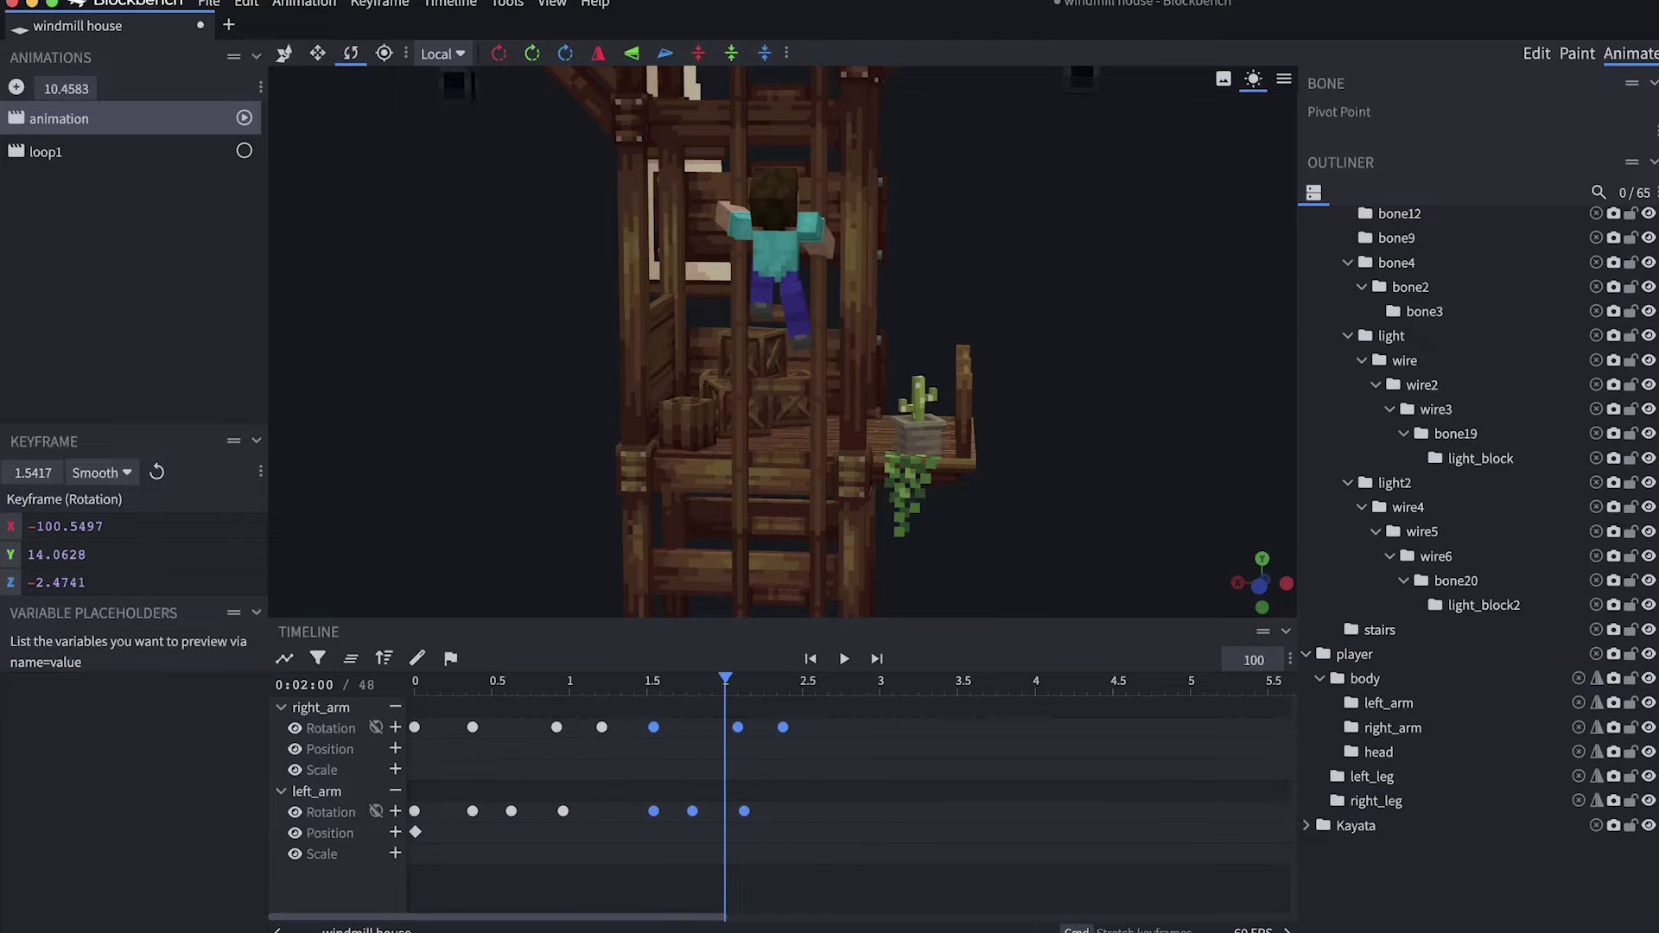
click(1392, 727)
click(1388, 702)
drag(745, 766, 916, 869)
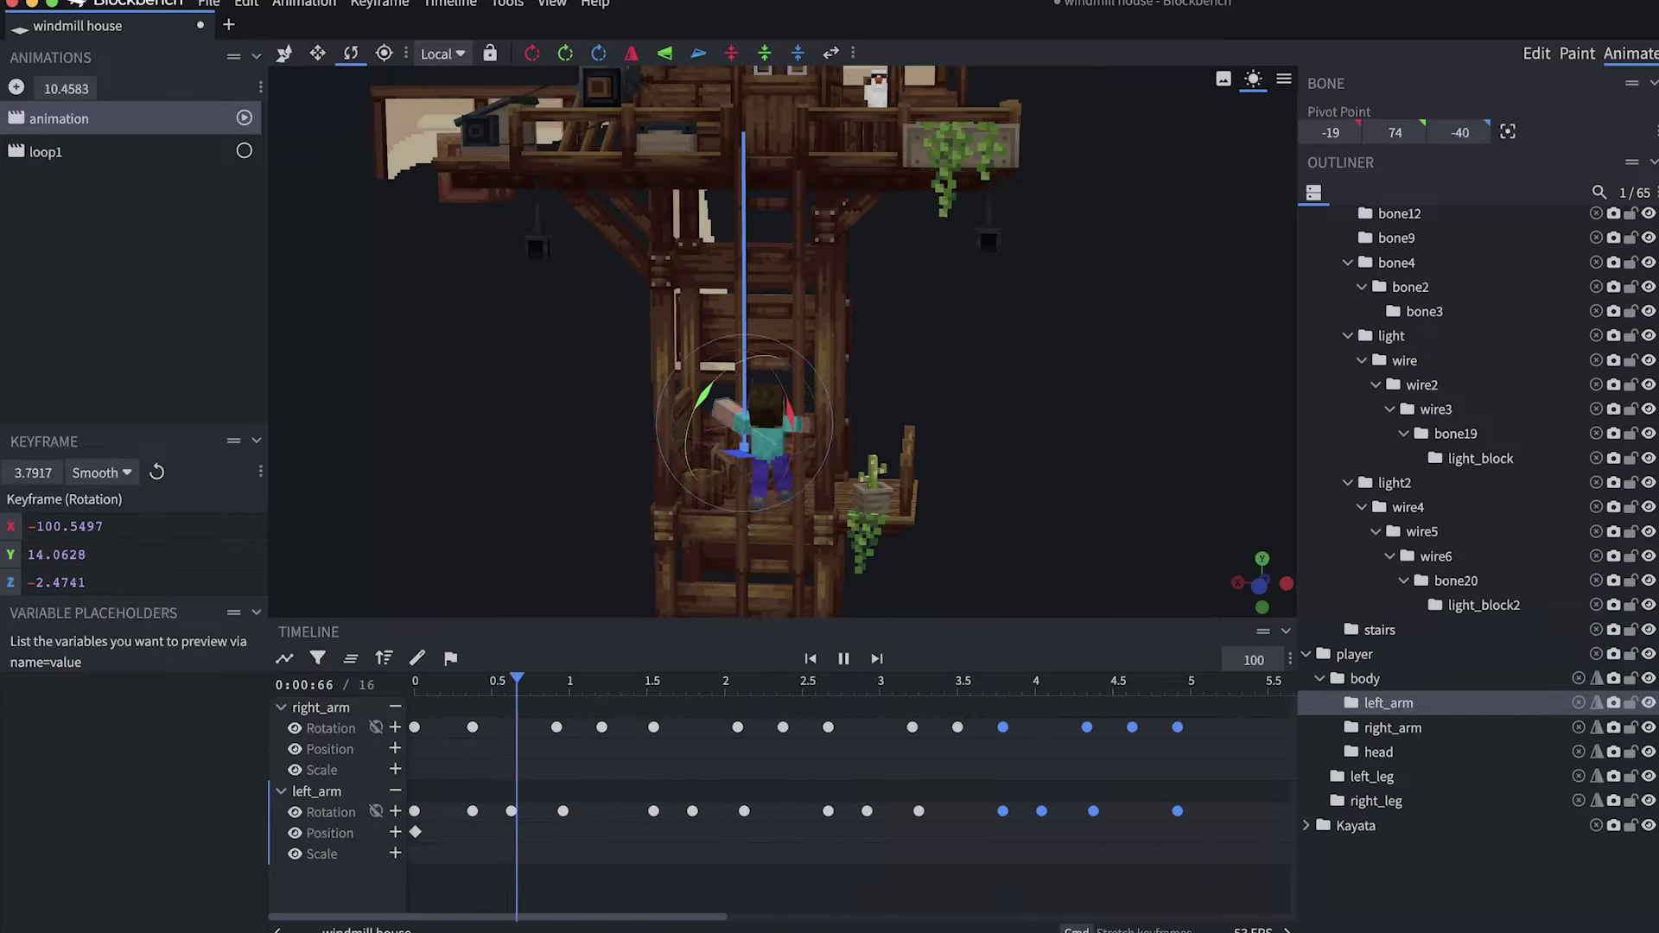
key(ctrl+v)
key(ctrl+v)
drag(832, 681, 782, 681)
click(811, 659)
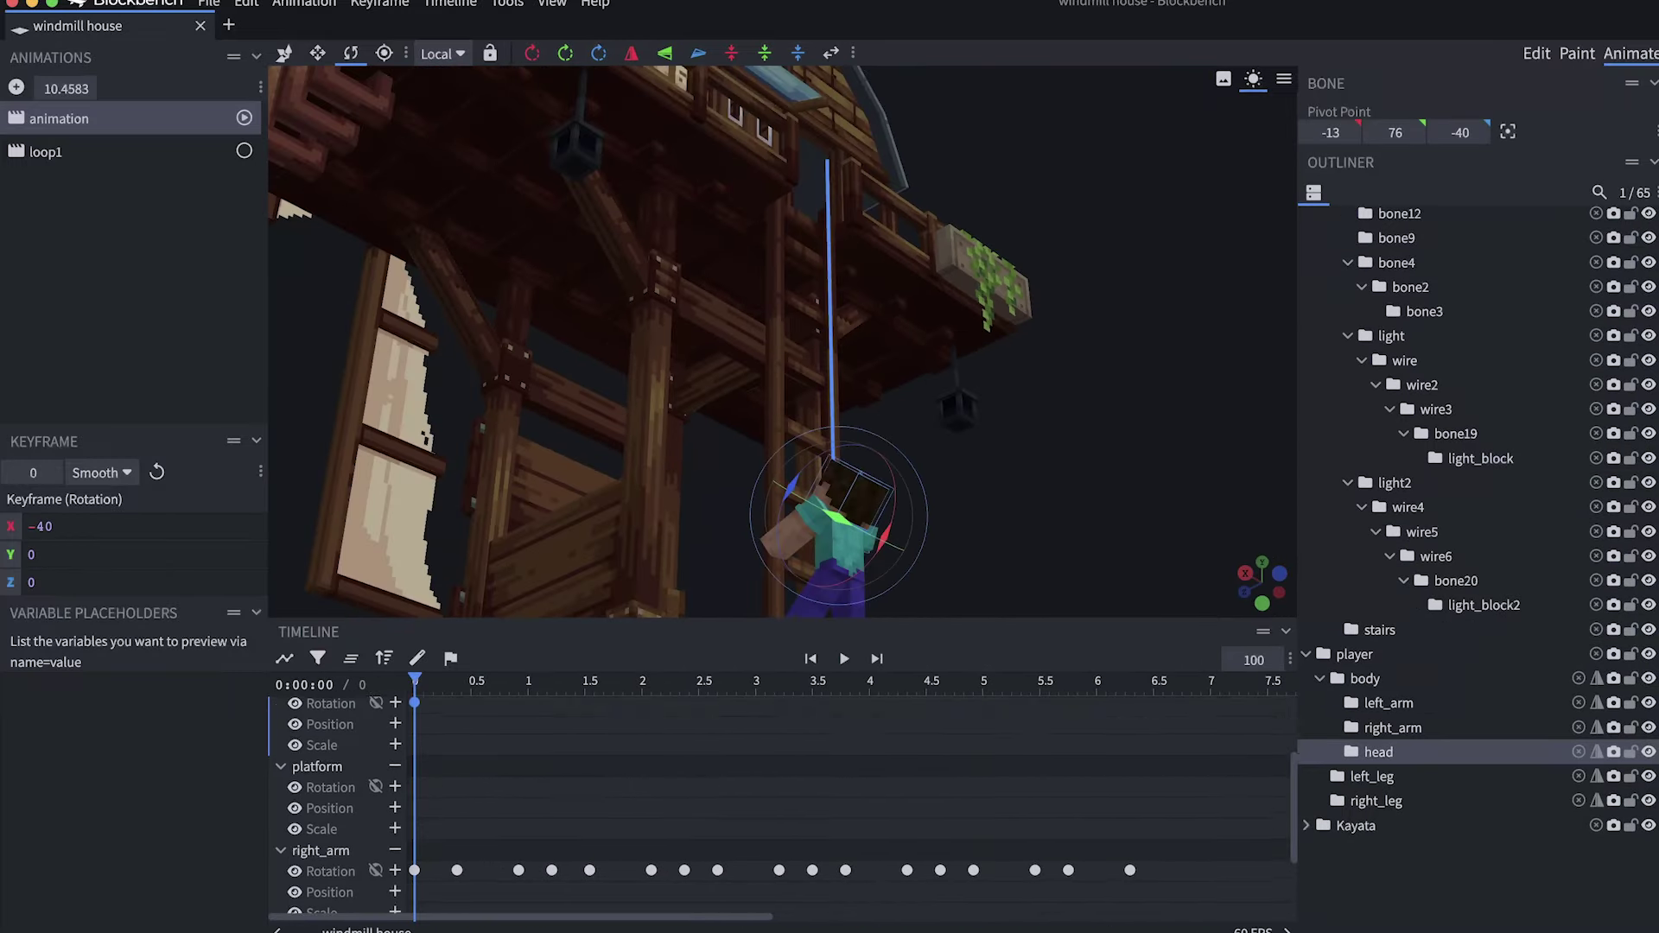
Keyframe the head's rotation at 1.9583 s as about -4.7, -16.3, 15.8 and at 2.8333 s as about -22.9, 32.6, -6.9.
drag(414, 681, 474, 681)
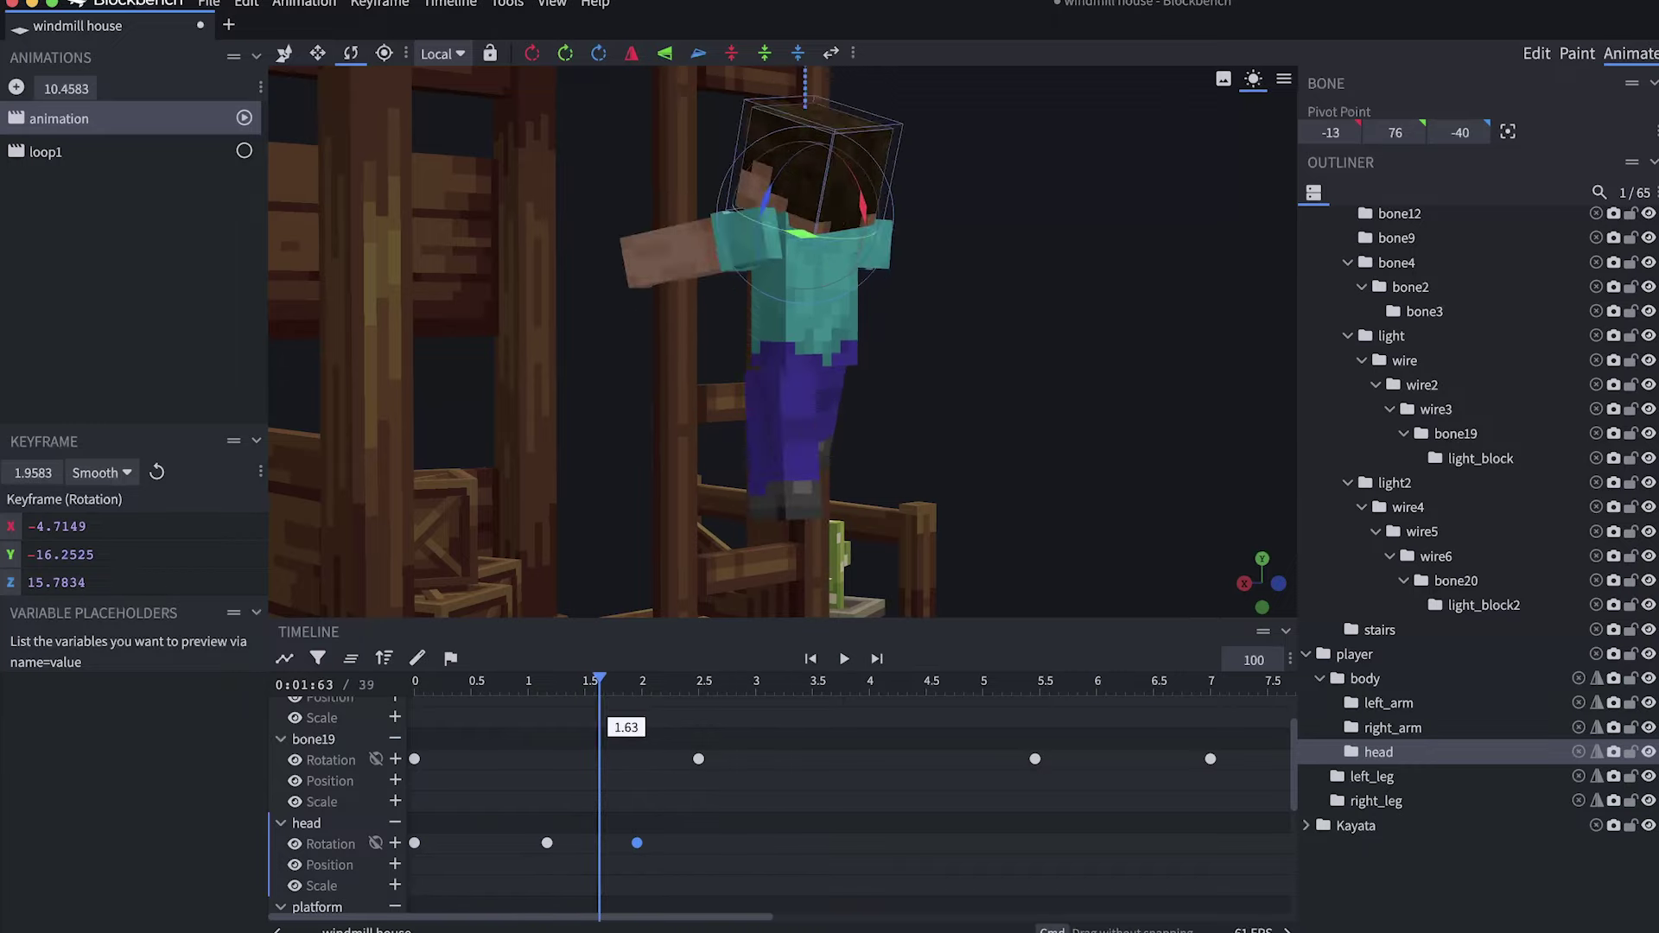
click(845, 659)
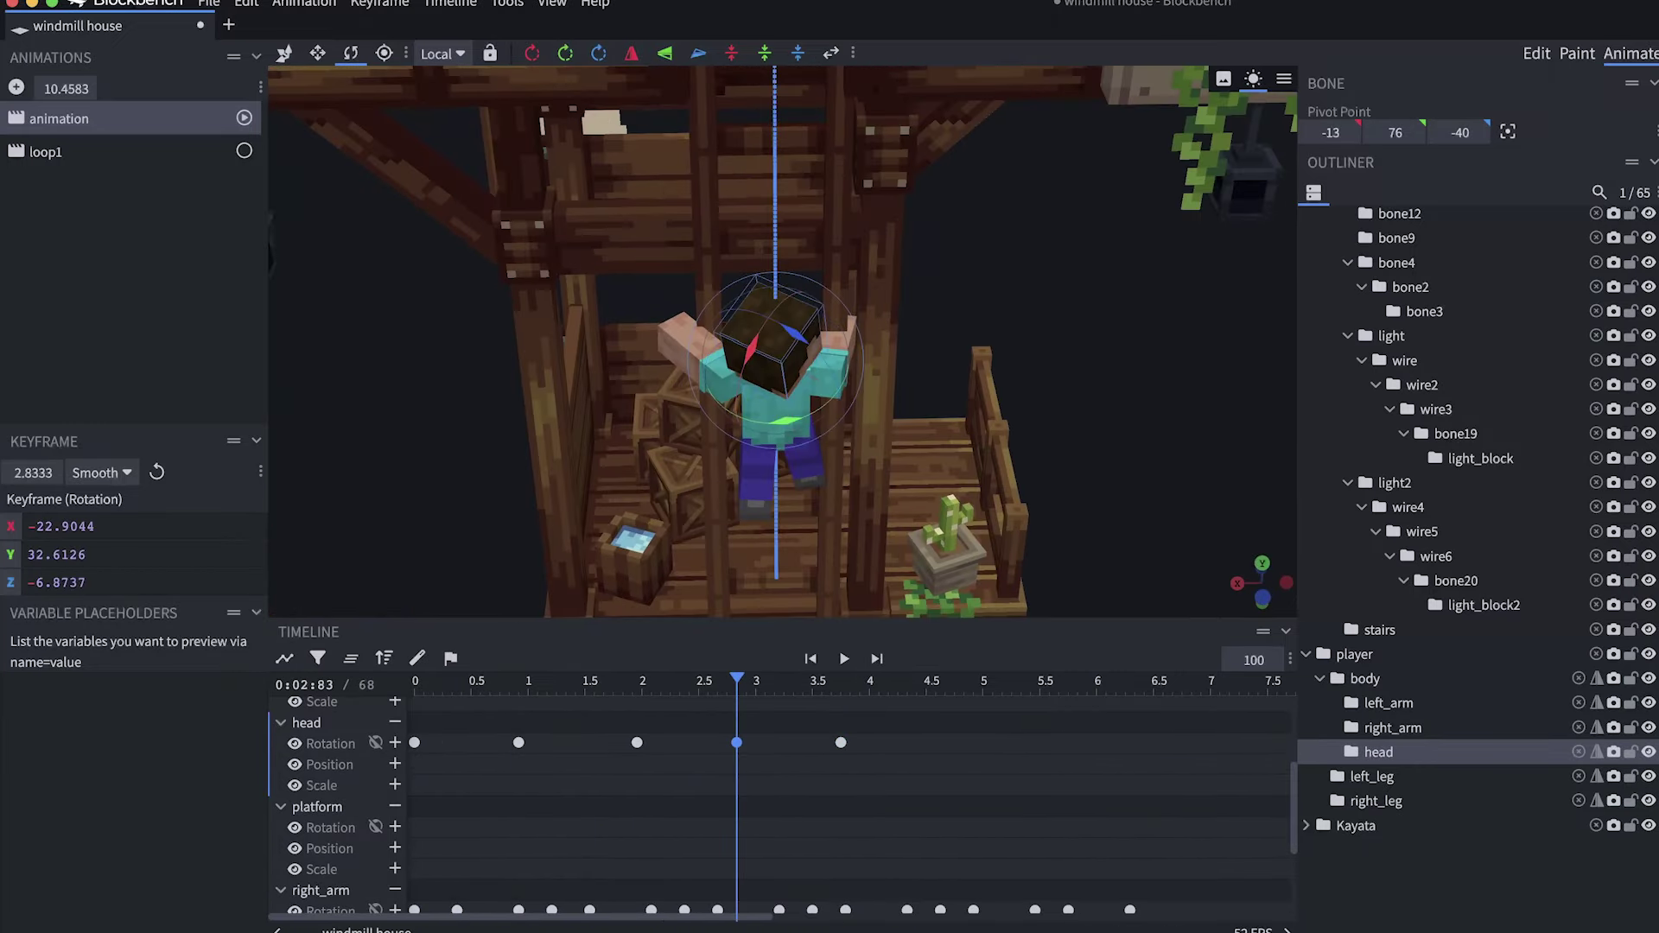
click(844, 659)
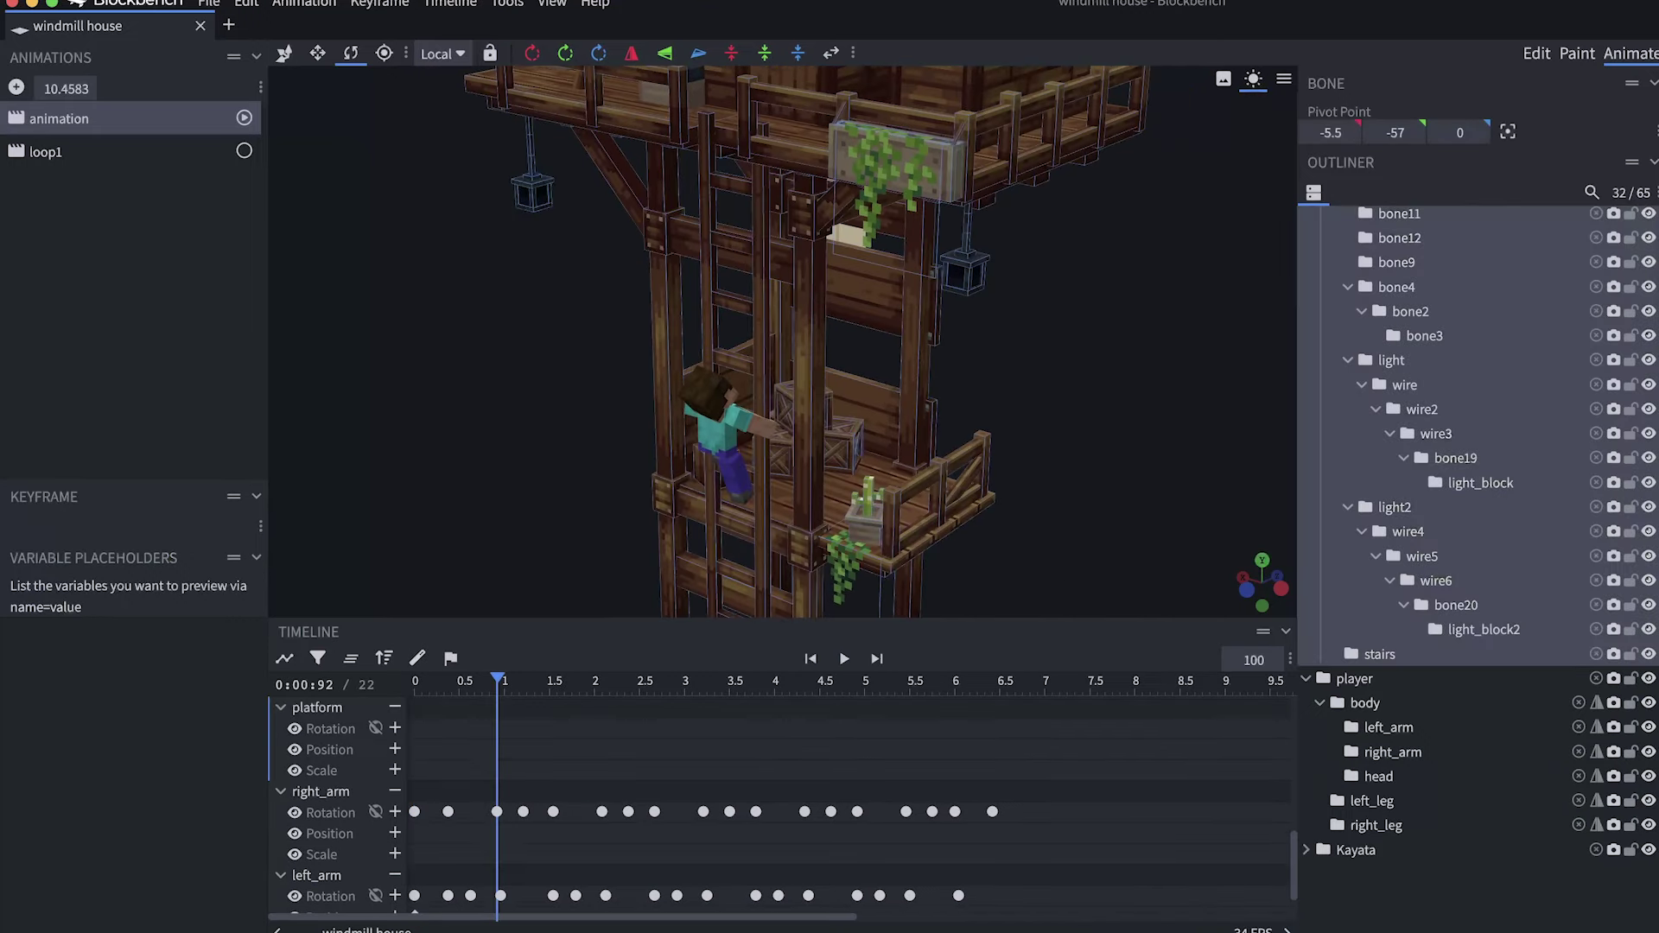
Add a left_arm rotation keyframe at 6.4167 s set to -40, -15, 0.
drag(481, 681, 948, 681)
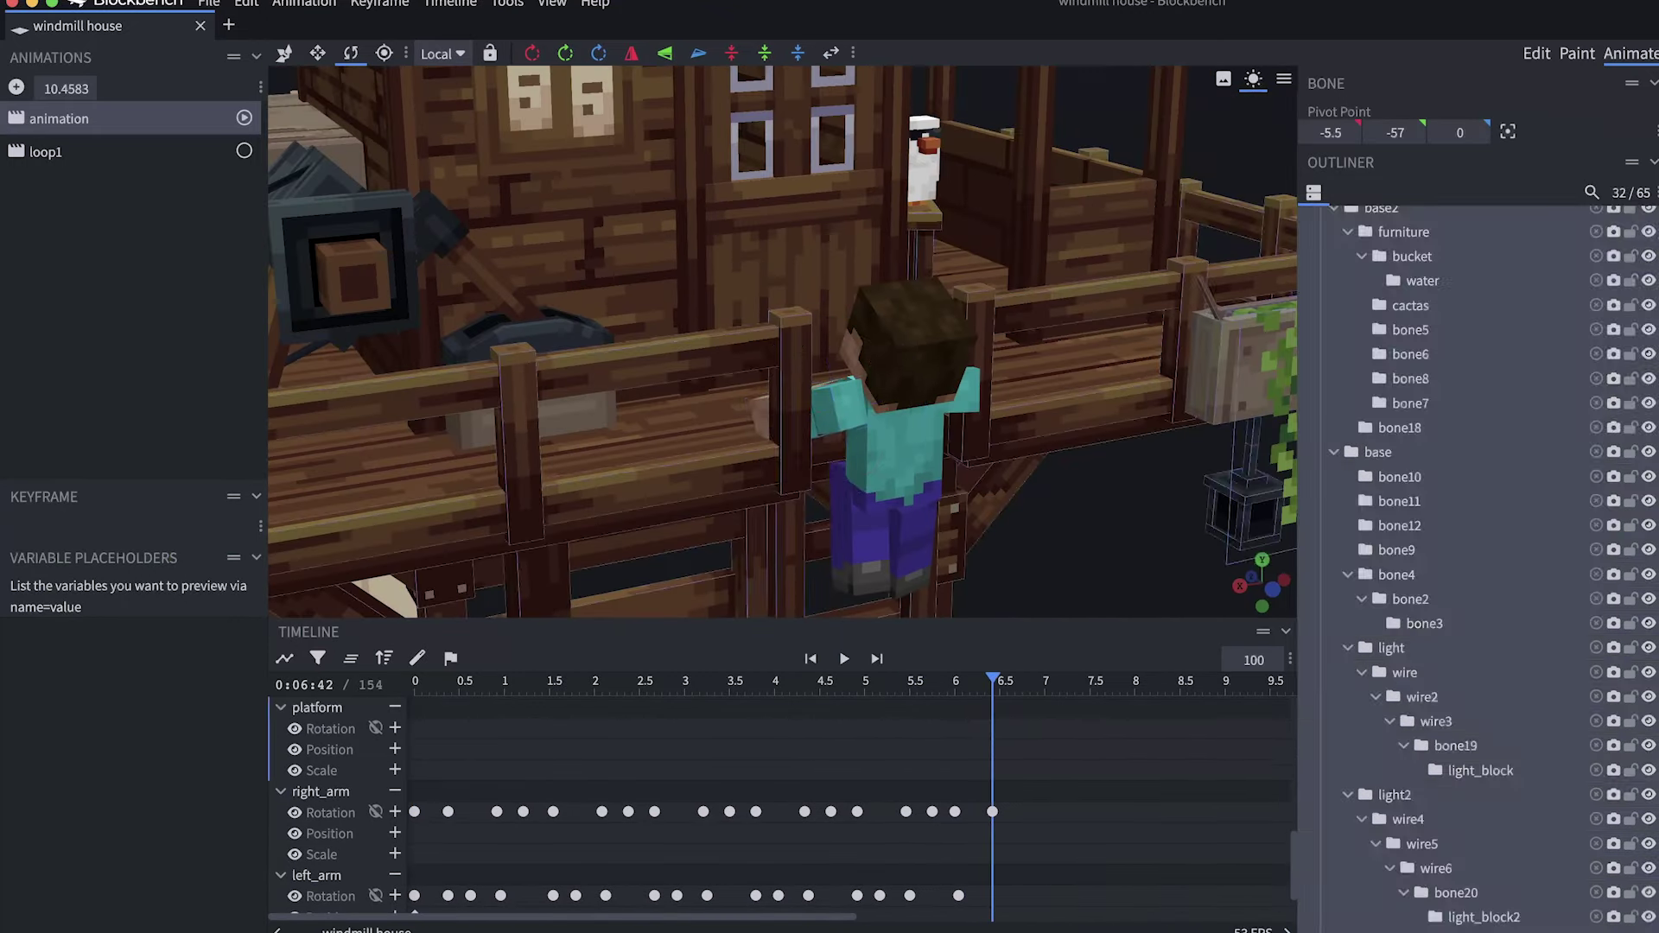
click(851, 380)
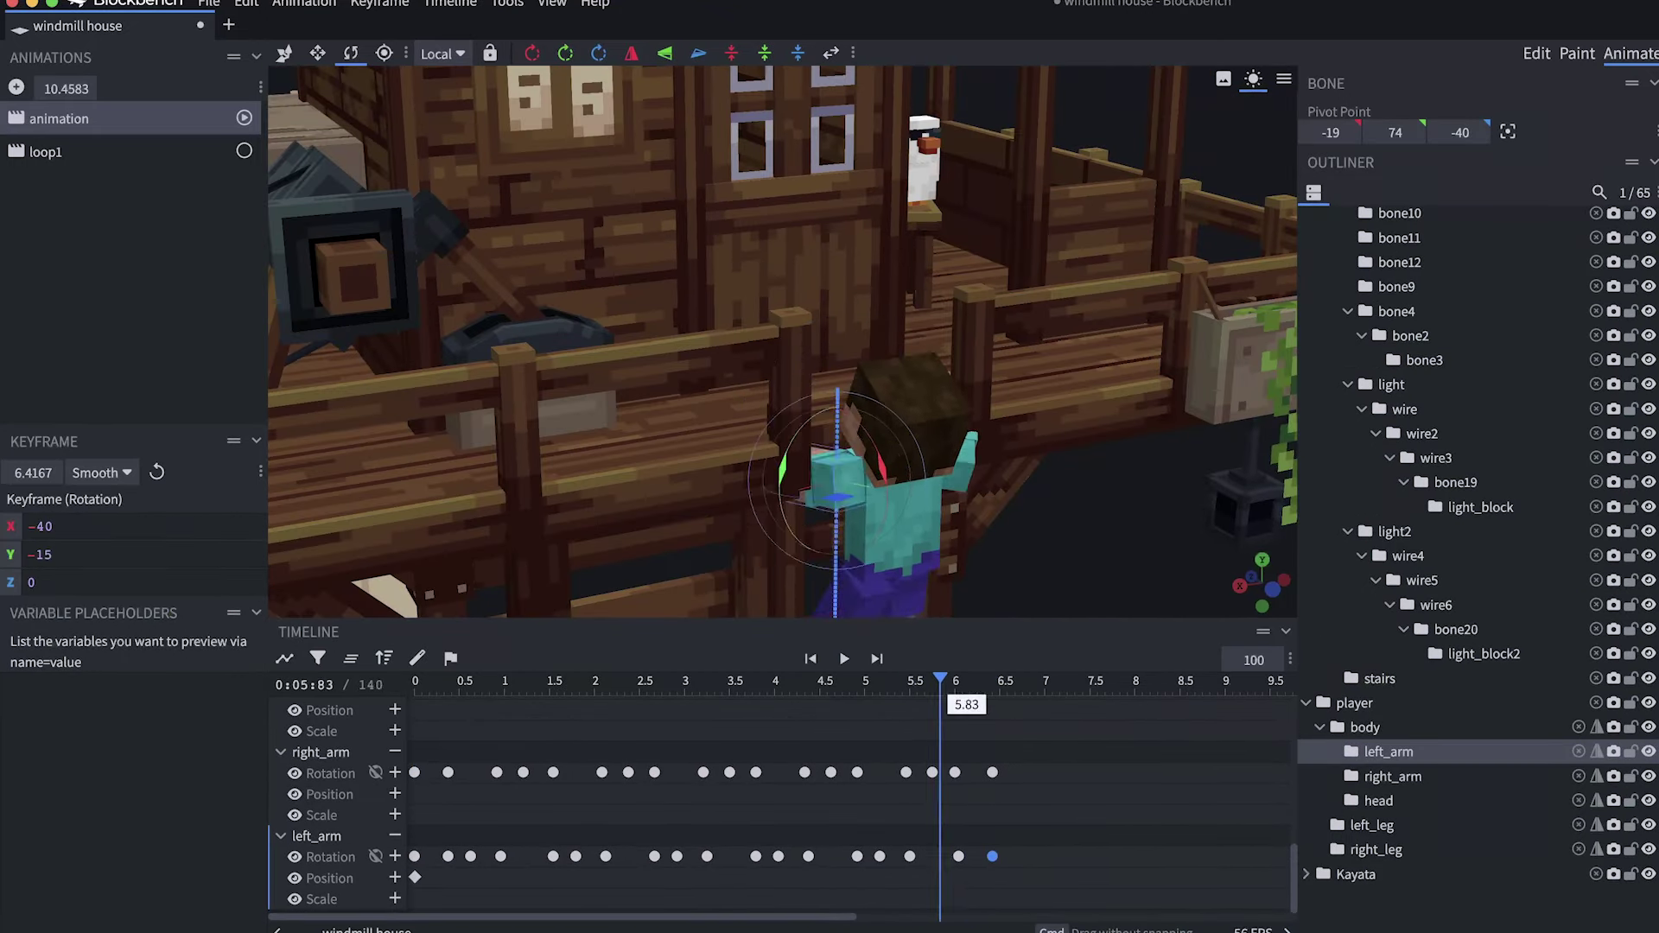
drag(851, 380, 912, 408)
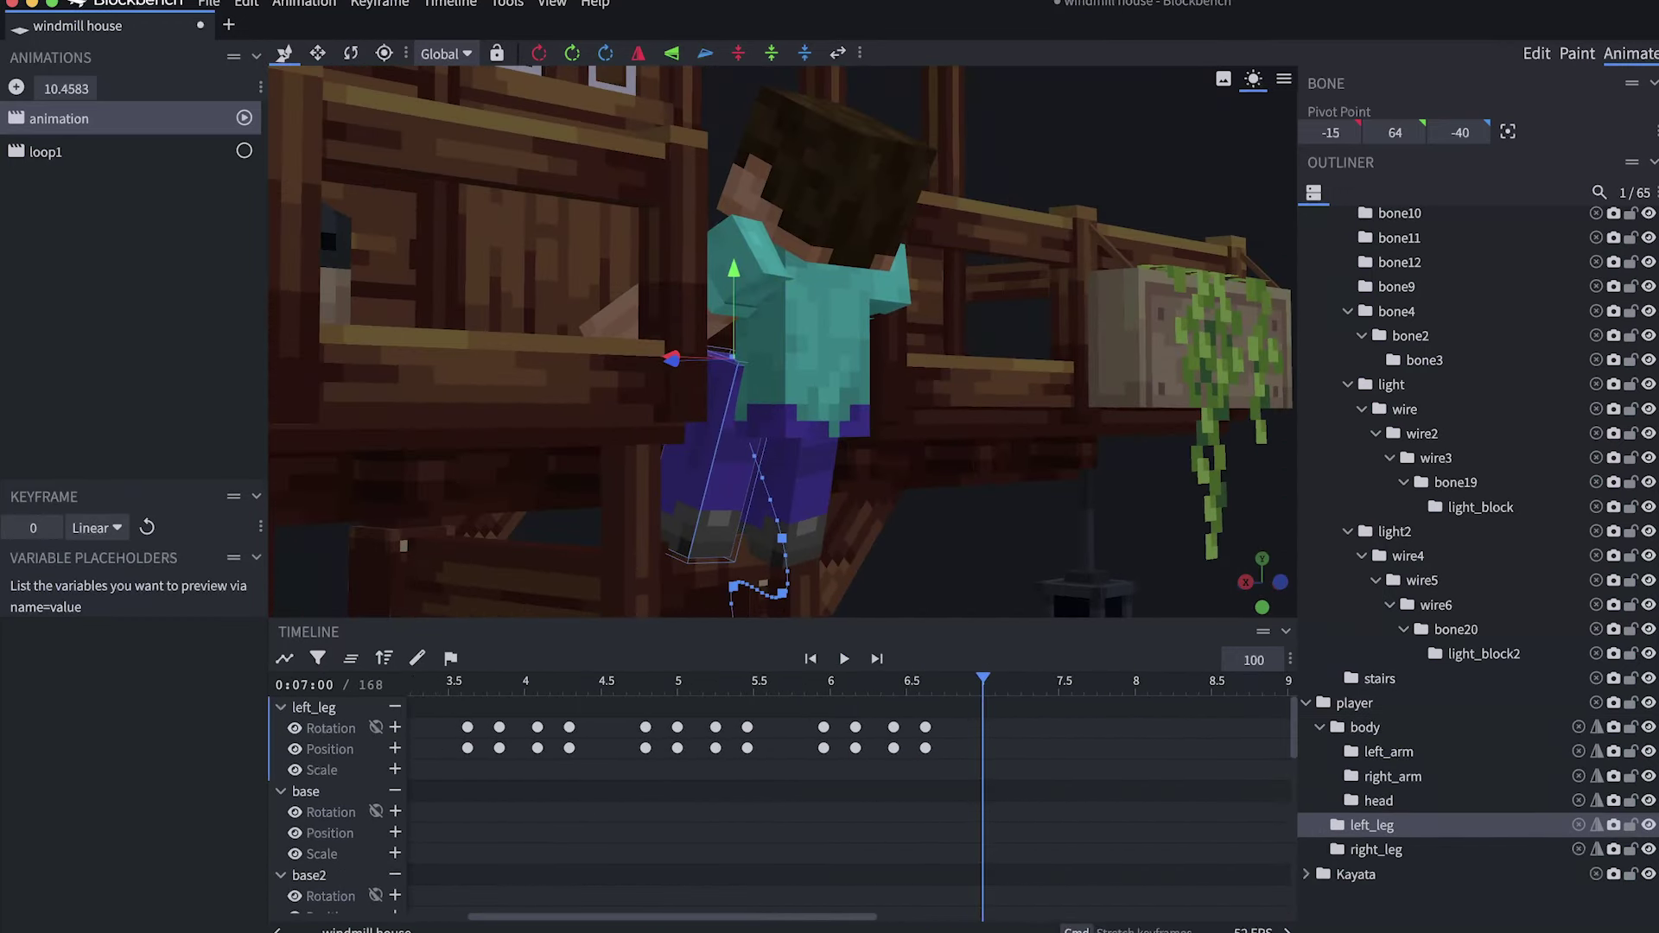
Set the player's position keyframe at 6.9167 s to -0.75, 90.56, 2 and save the project.
drag(992, 681, 919, 682)
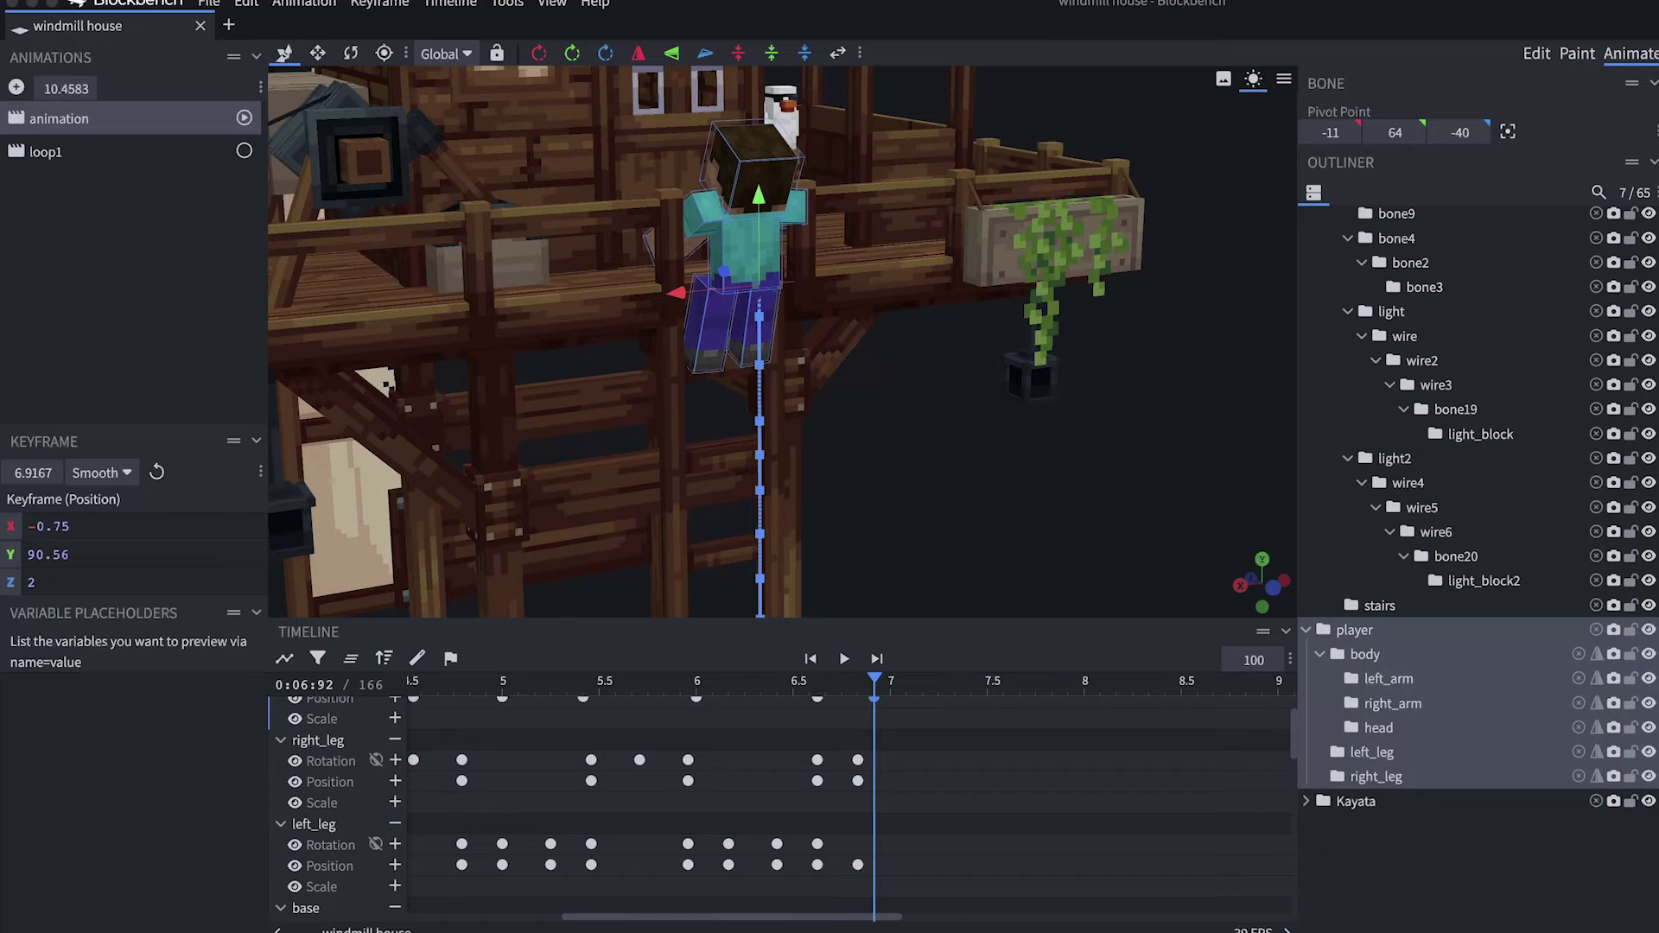
key(Escape)
key(super+s)
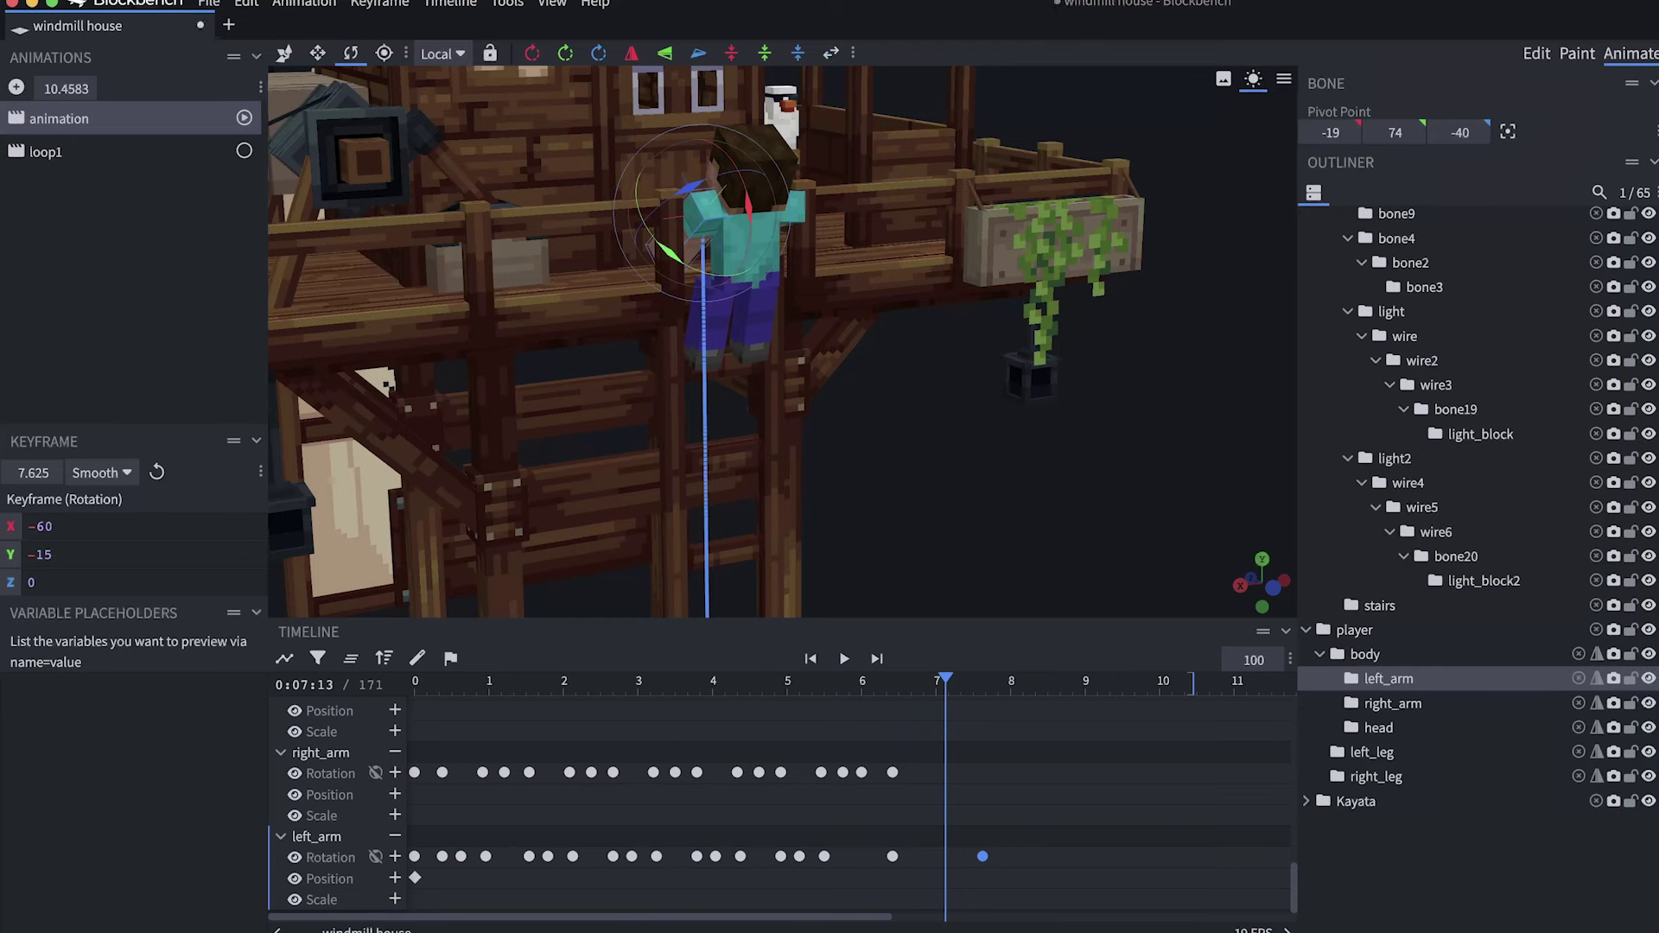
Raise the player at the platform railing with a position keyframe and retime that keyframe to 7.79 s.
click(1376, 775)
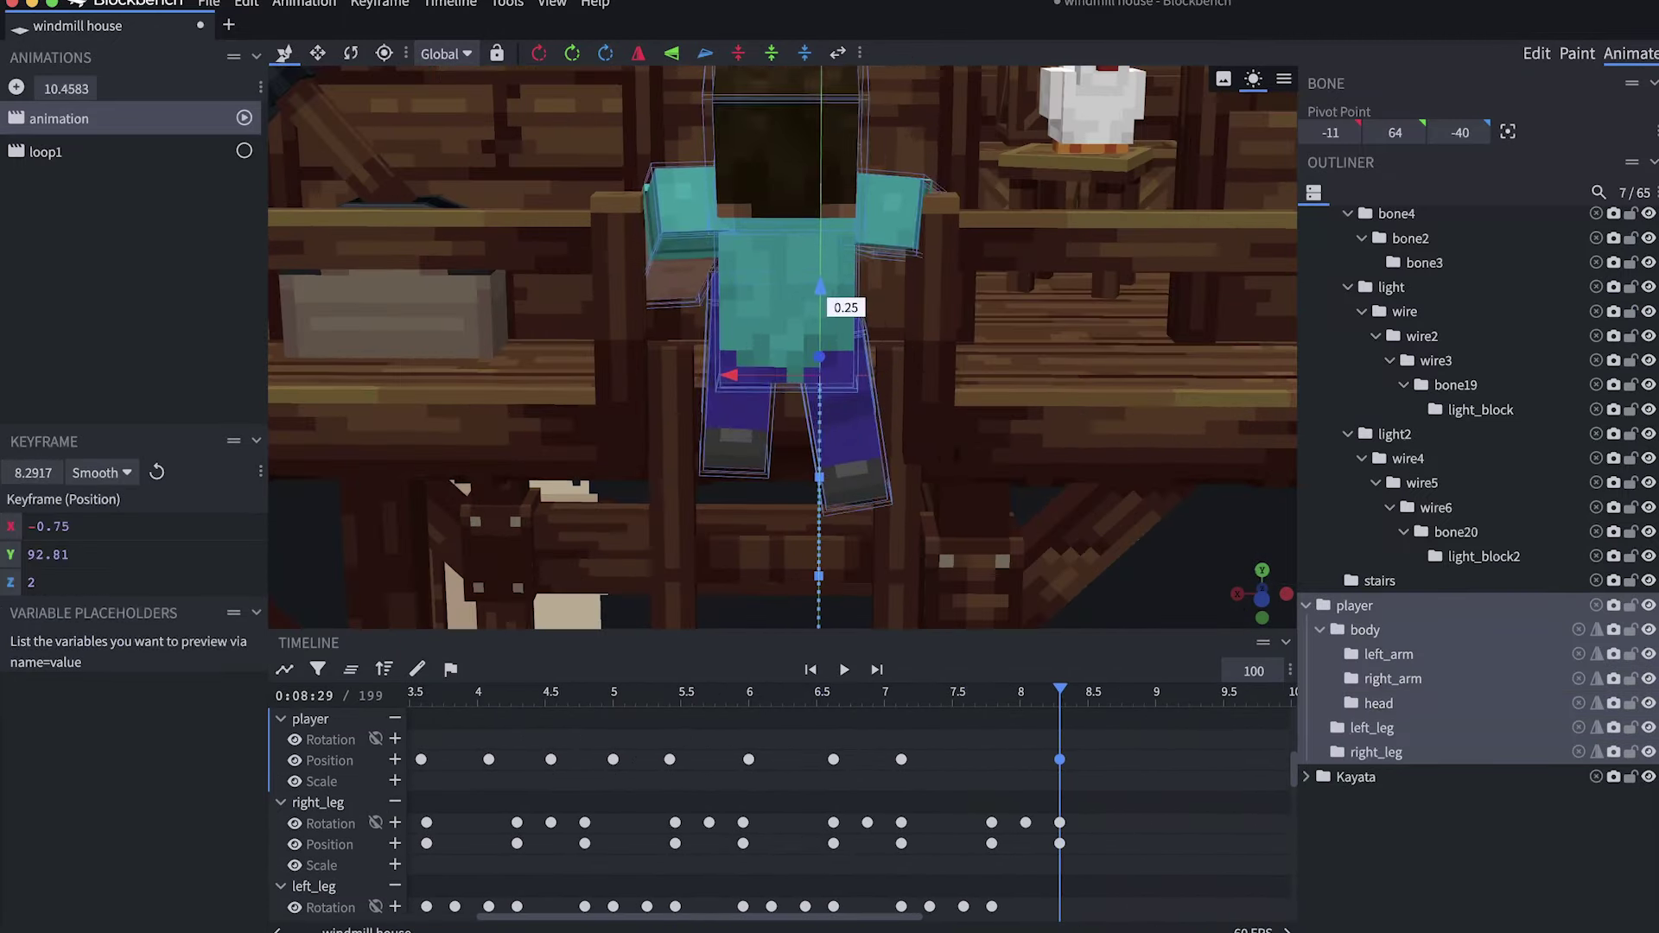
drag(820, 286, 820, 212)
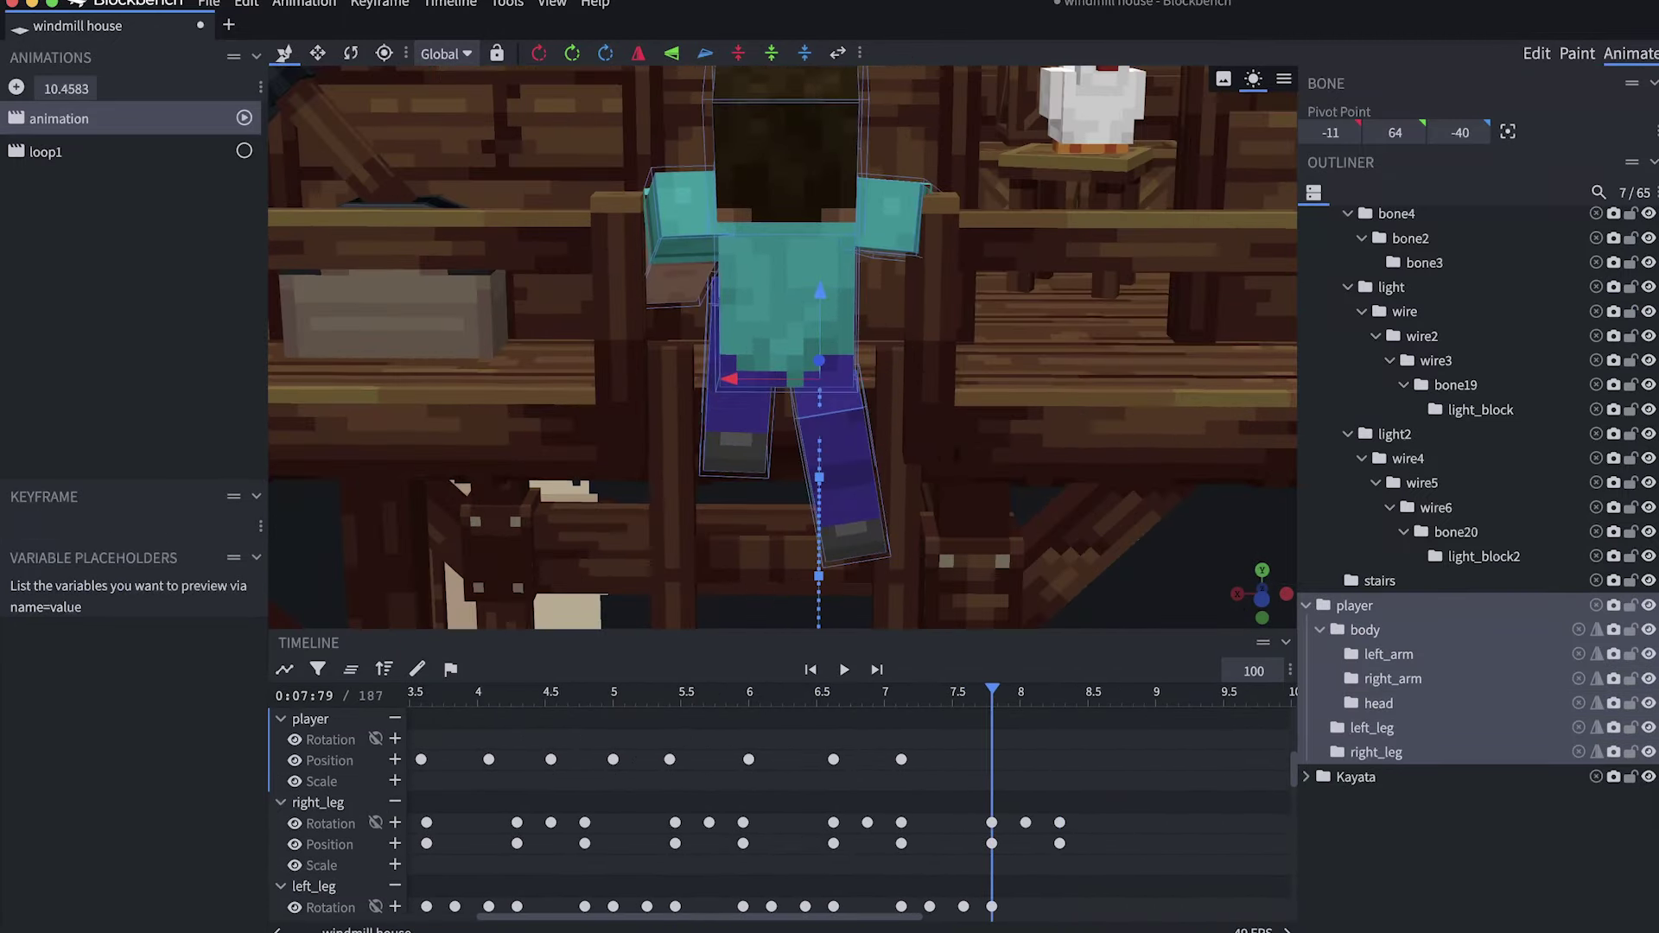
drag(1059, 759, 991, 759)
click(1060, 844)
drag(1054, 691, 1026, 691)
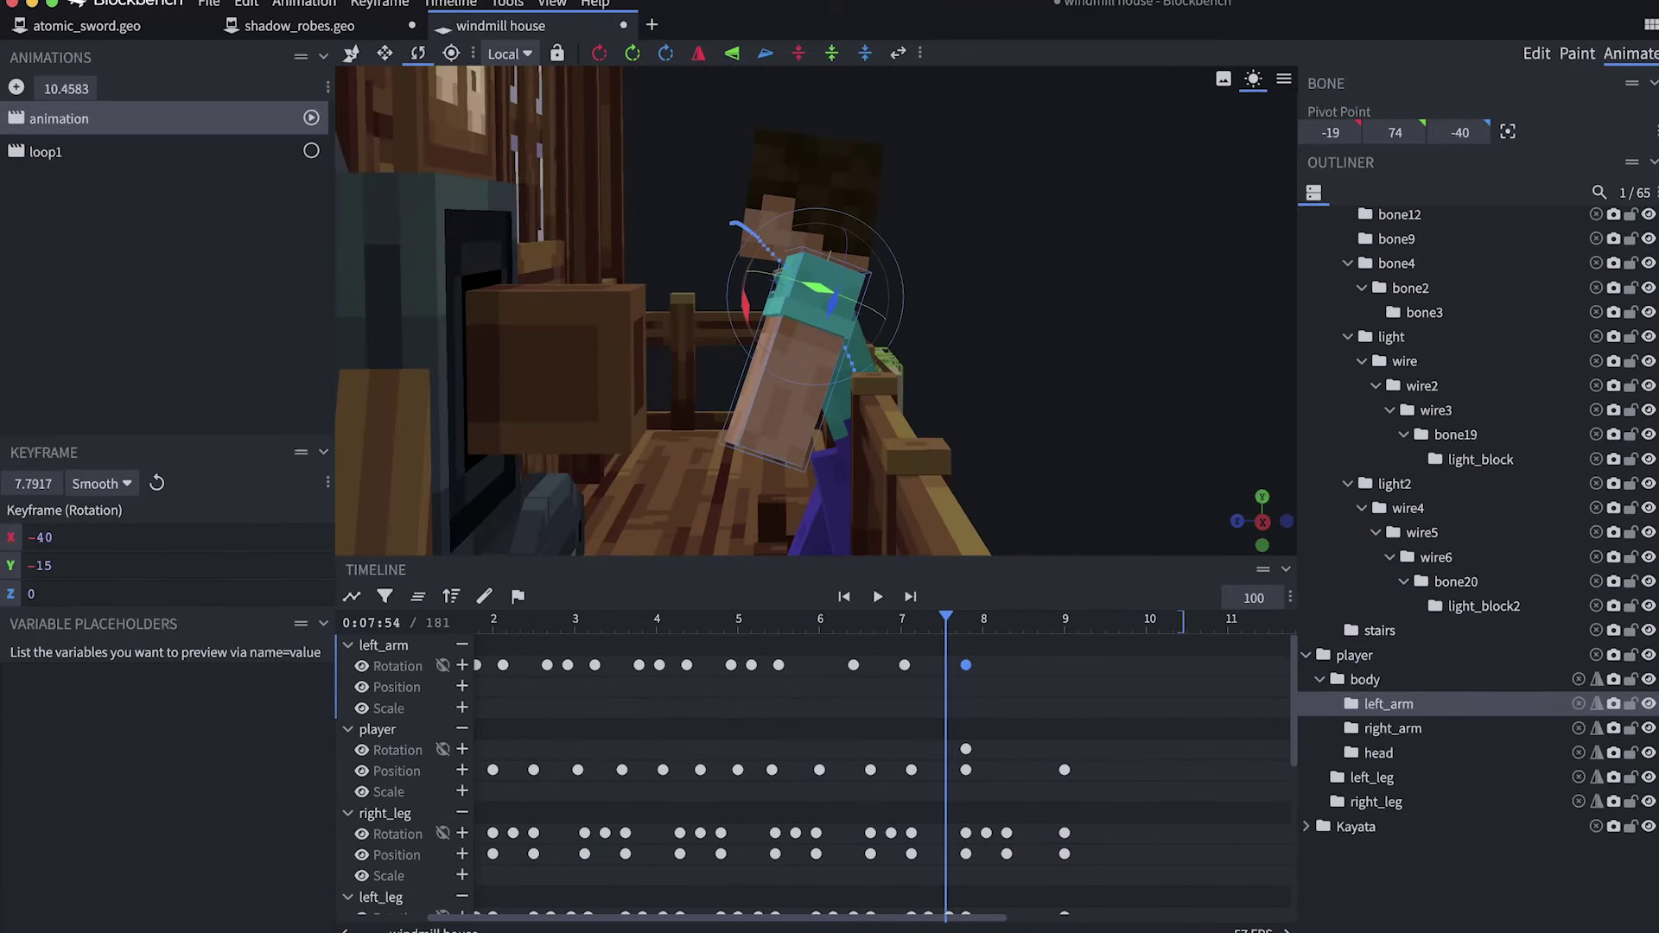
Retime the left_arm's last rotation keyframe to about 7.55 s and set the player's position at 9.375 s to -0.75, 97.31, 14.5.
drag(966, 665, 949, 665)
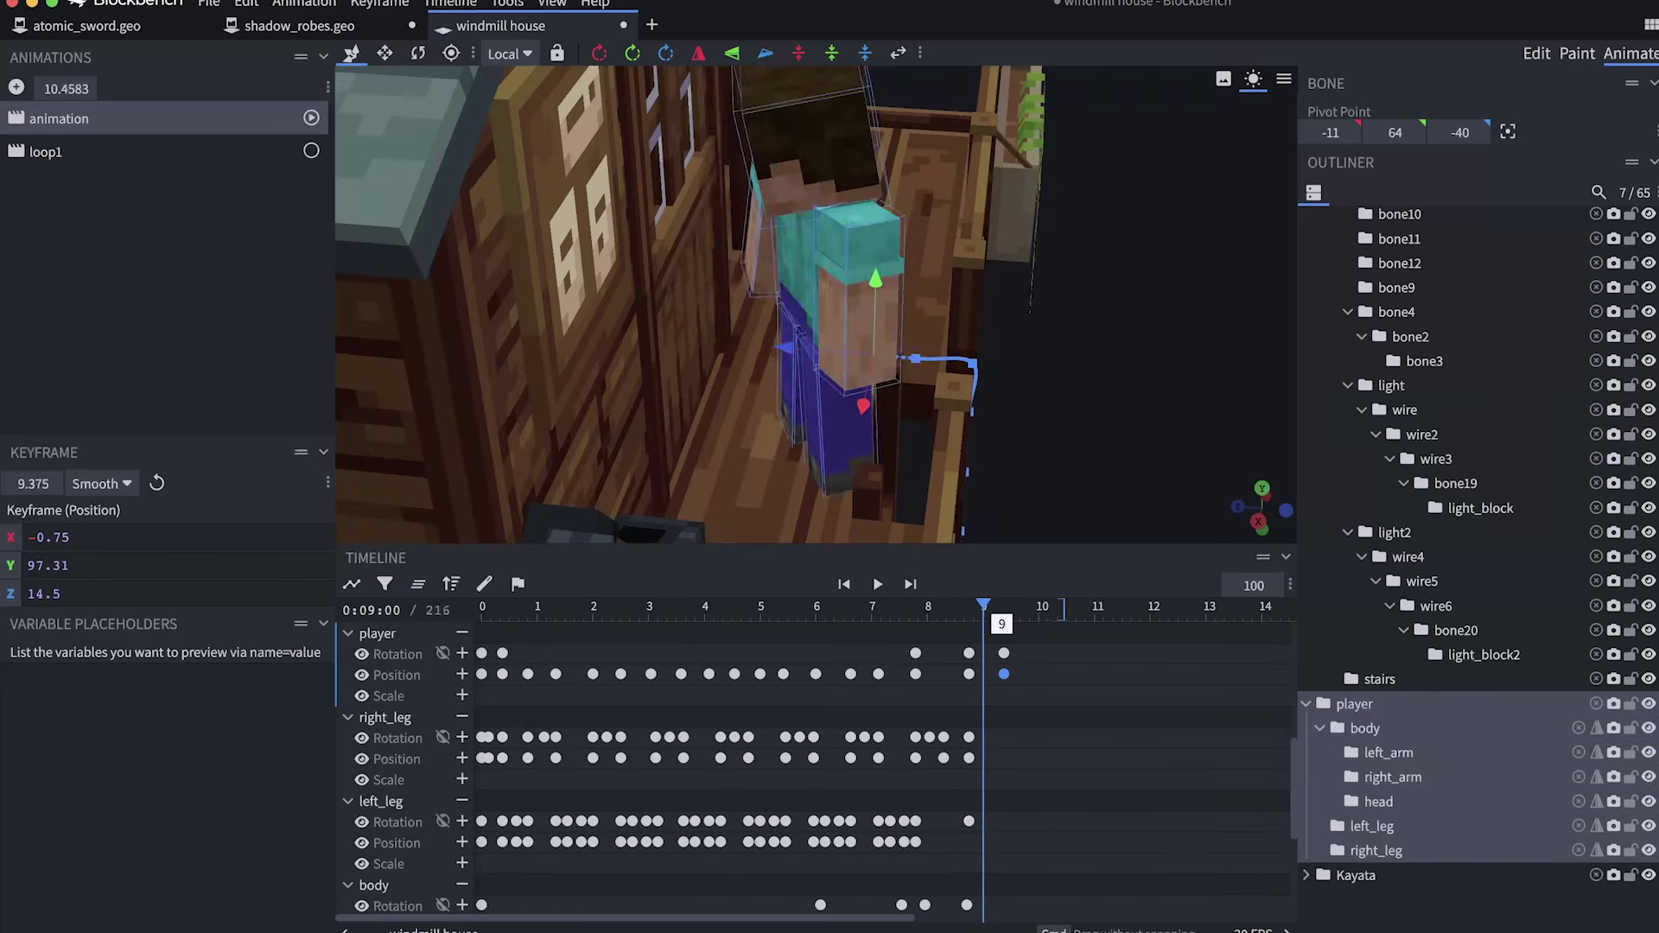
ctrl+scroll(881, 760, up, 4)
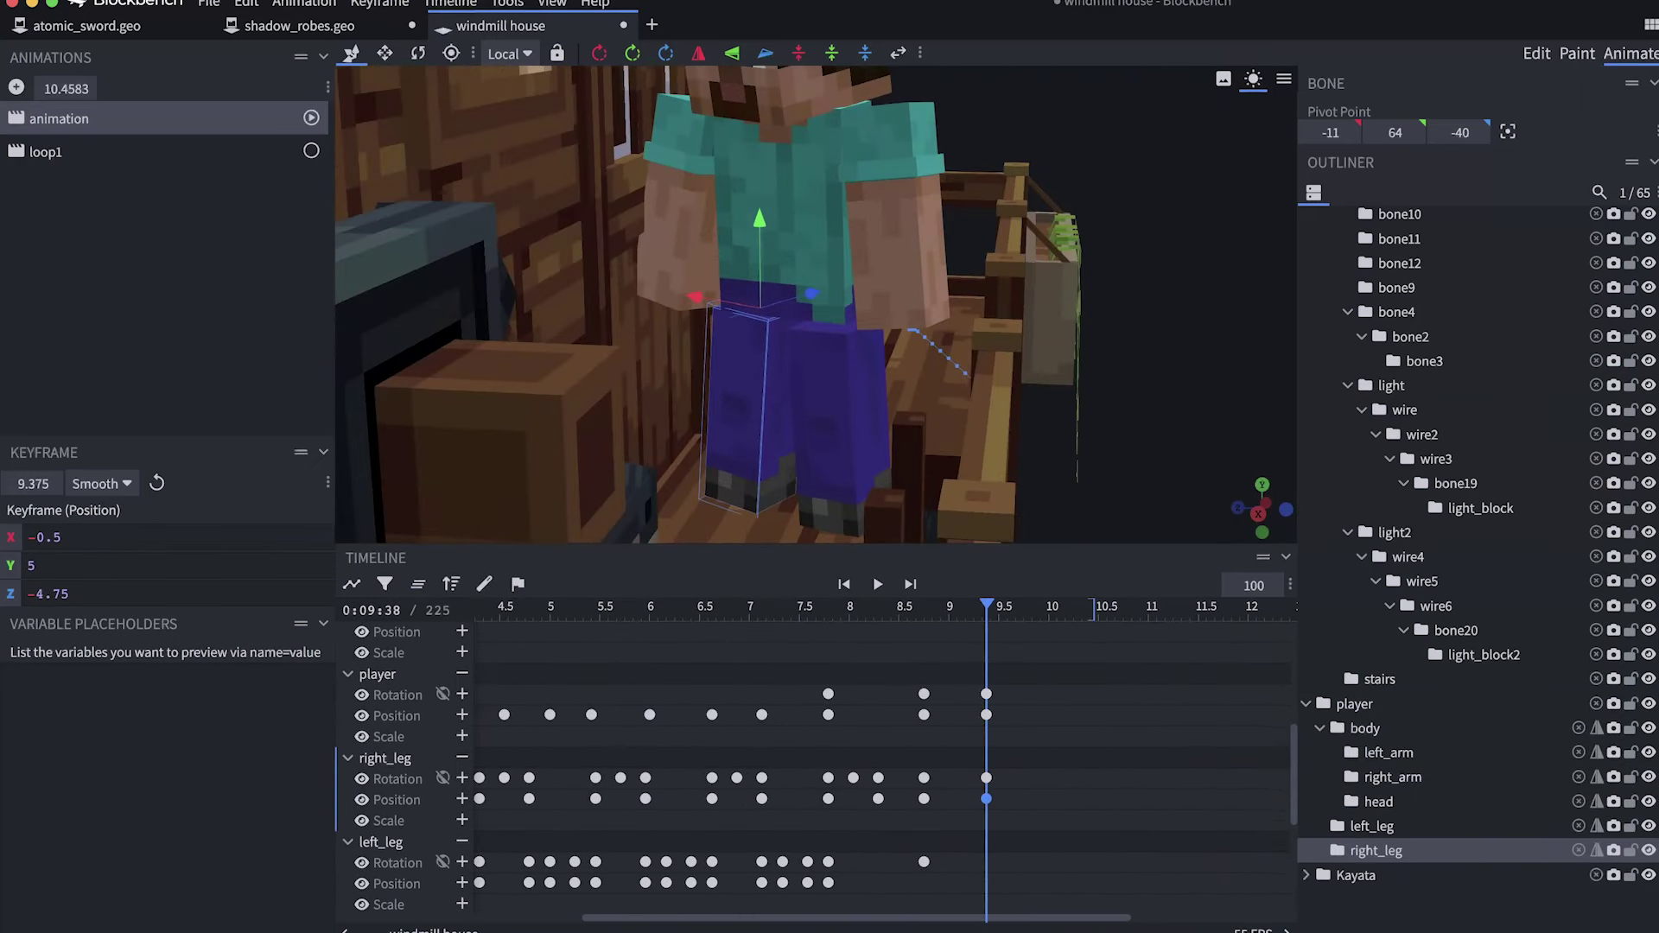
Set the right_leg's position at 9.0833 s to -0.5, 5.38, -6.75 and keyframe the head's rotation at about 9.4 s.
key(r)
click(1378, 802)
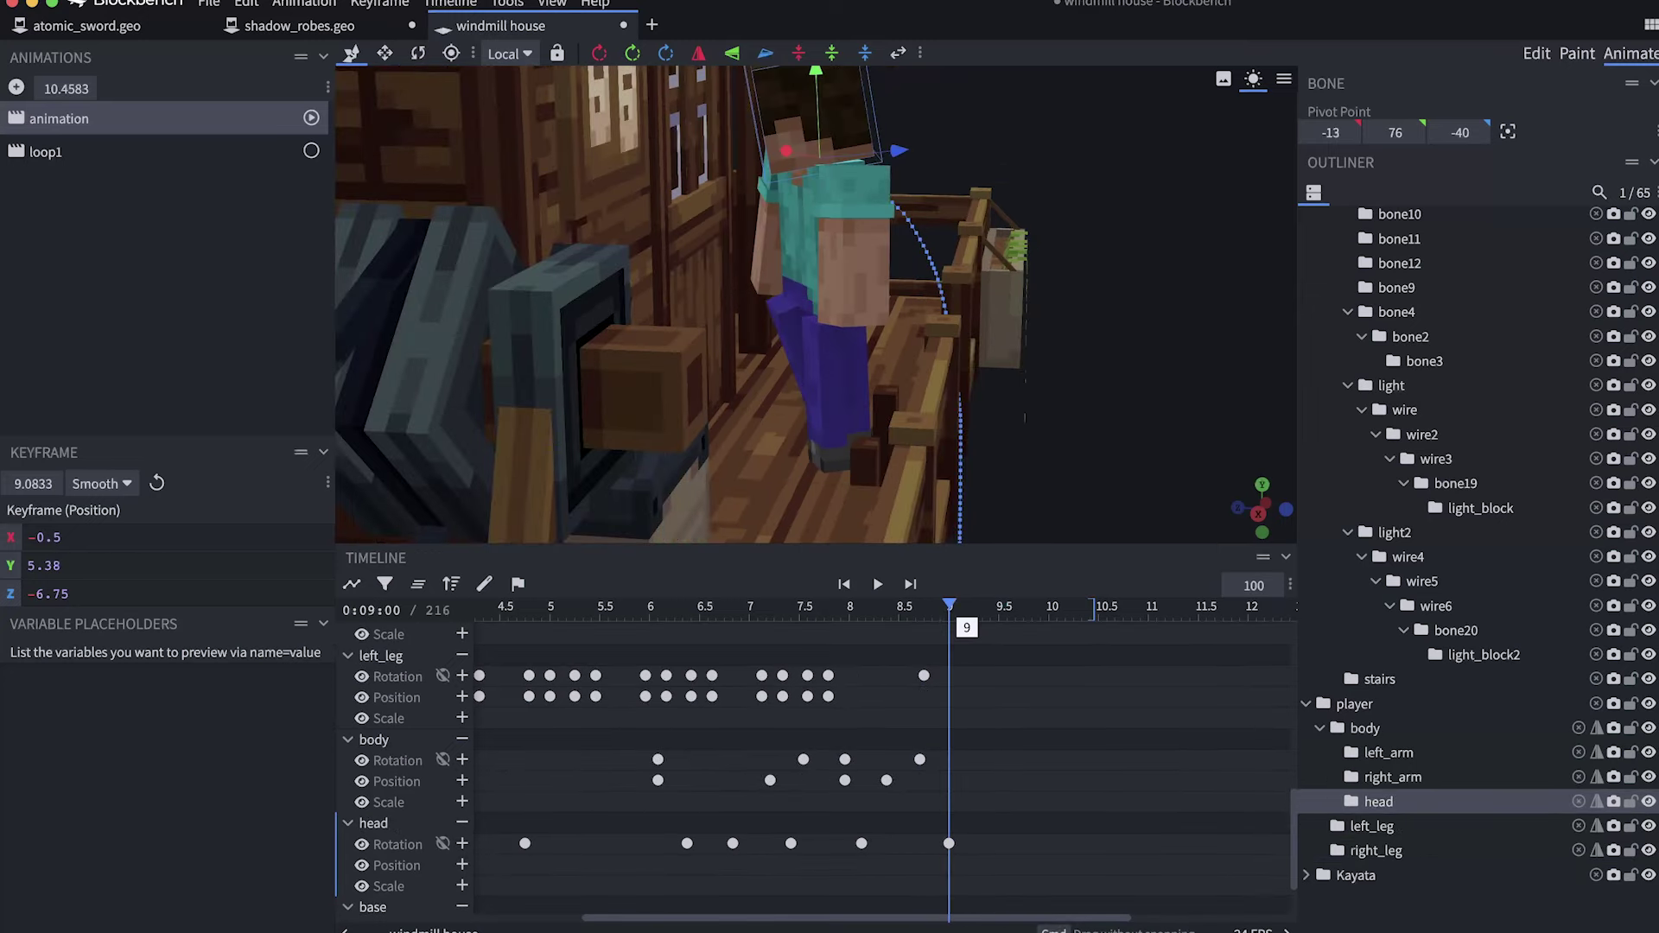
click(990, 843)
drag(990, 605, 966, 606)
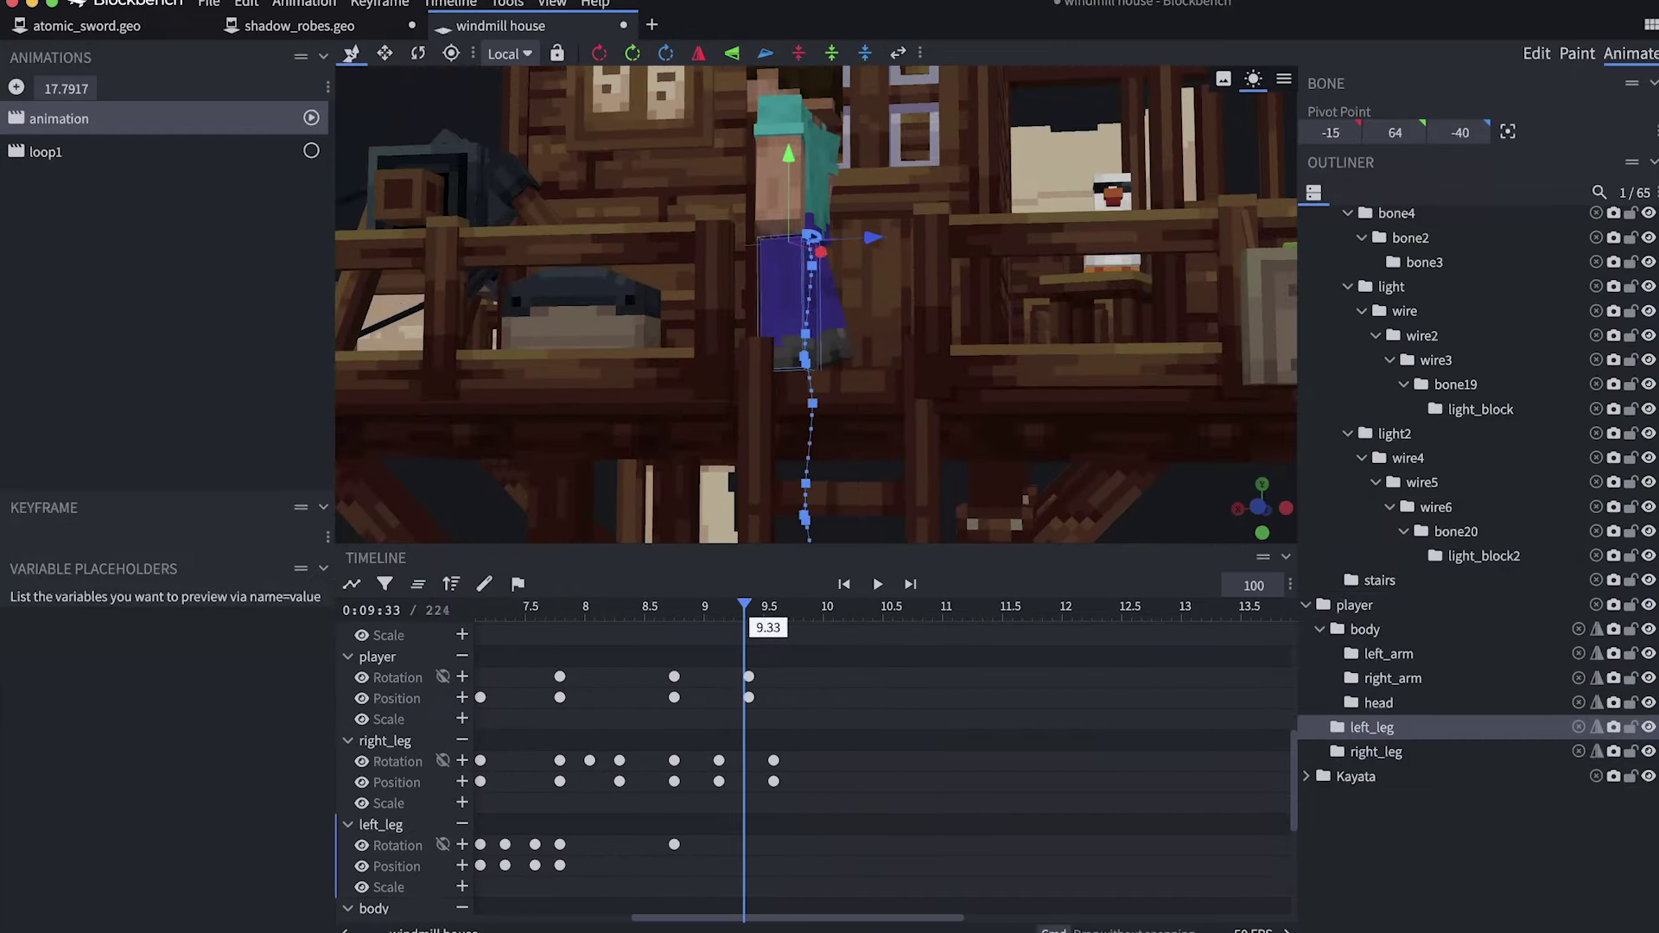
Keyframe the left_leg's steps from 8.75 s and set the right_leg's rotation at 10.625 s to 20.1, -2.13, 4.58.
click(674, 865)
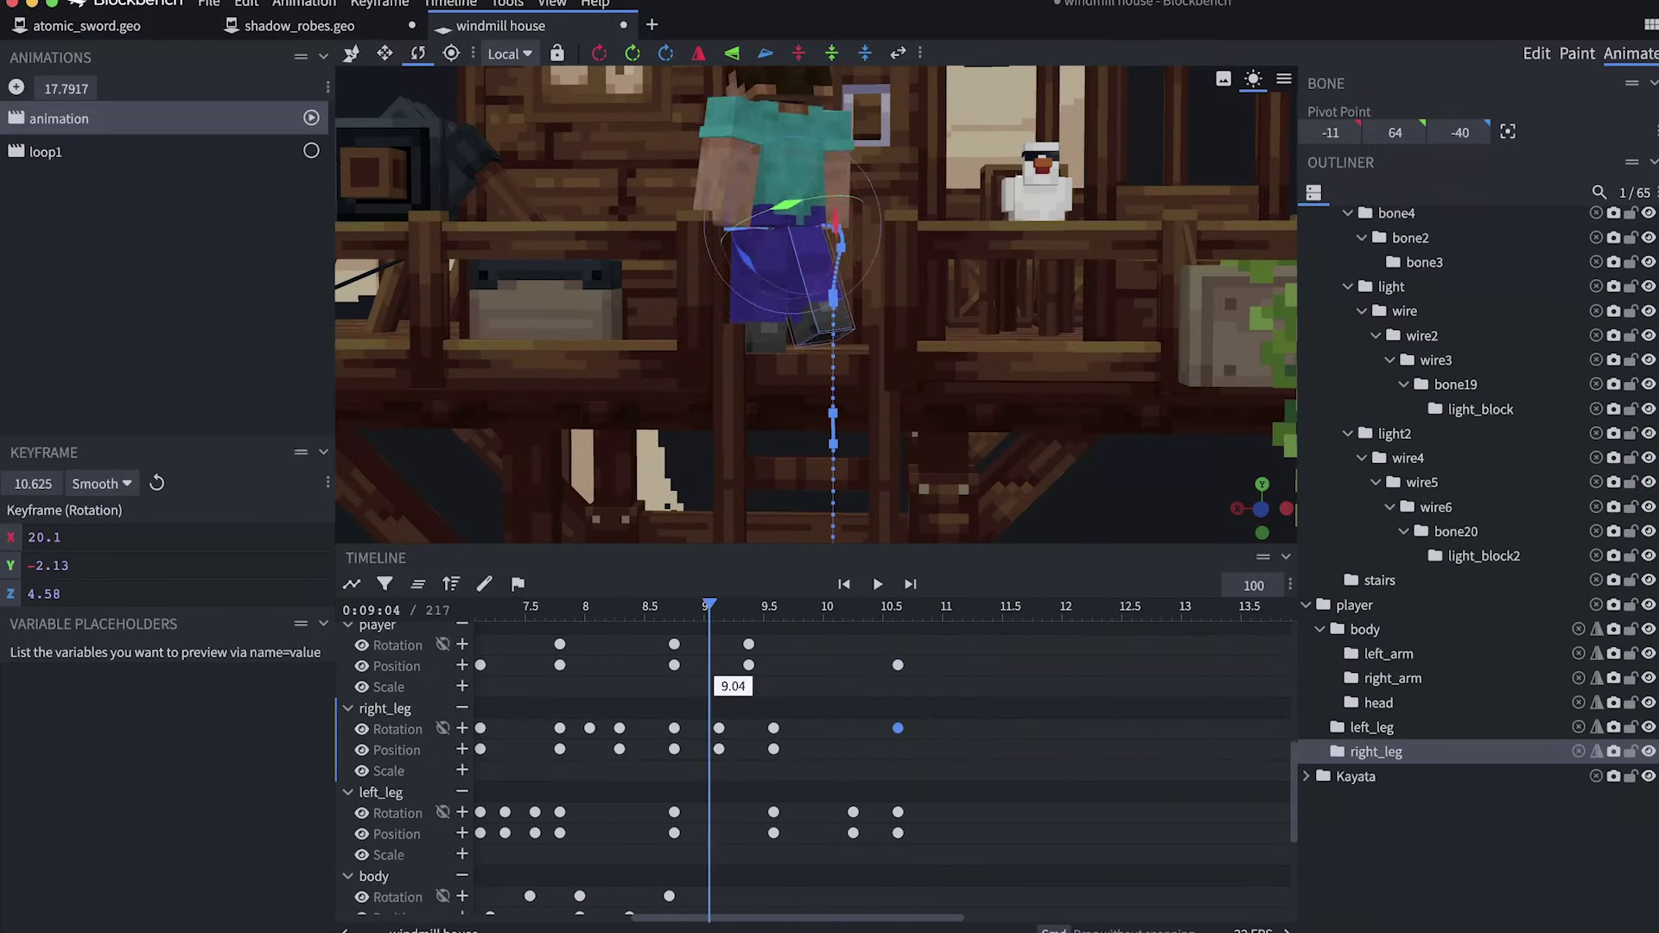
click(1388, 653)
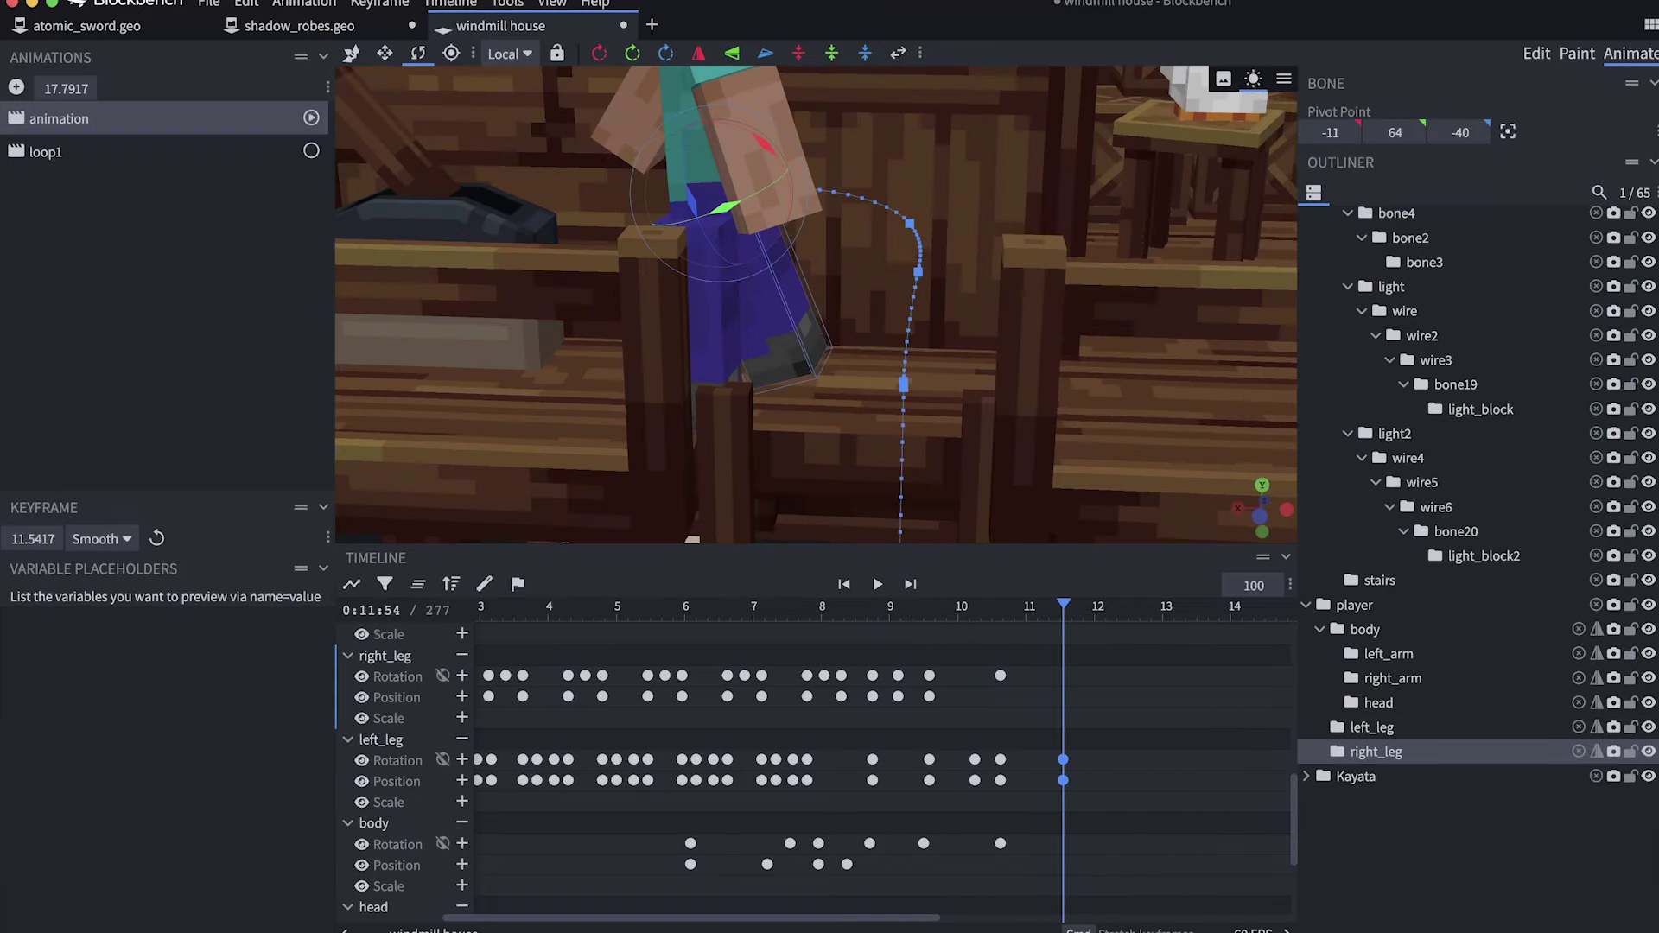
Reposition the left_leg at 11.5417 s and set its rotation to about 20.5, -11.5, 1.1.
click(1062, 759)
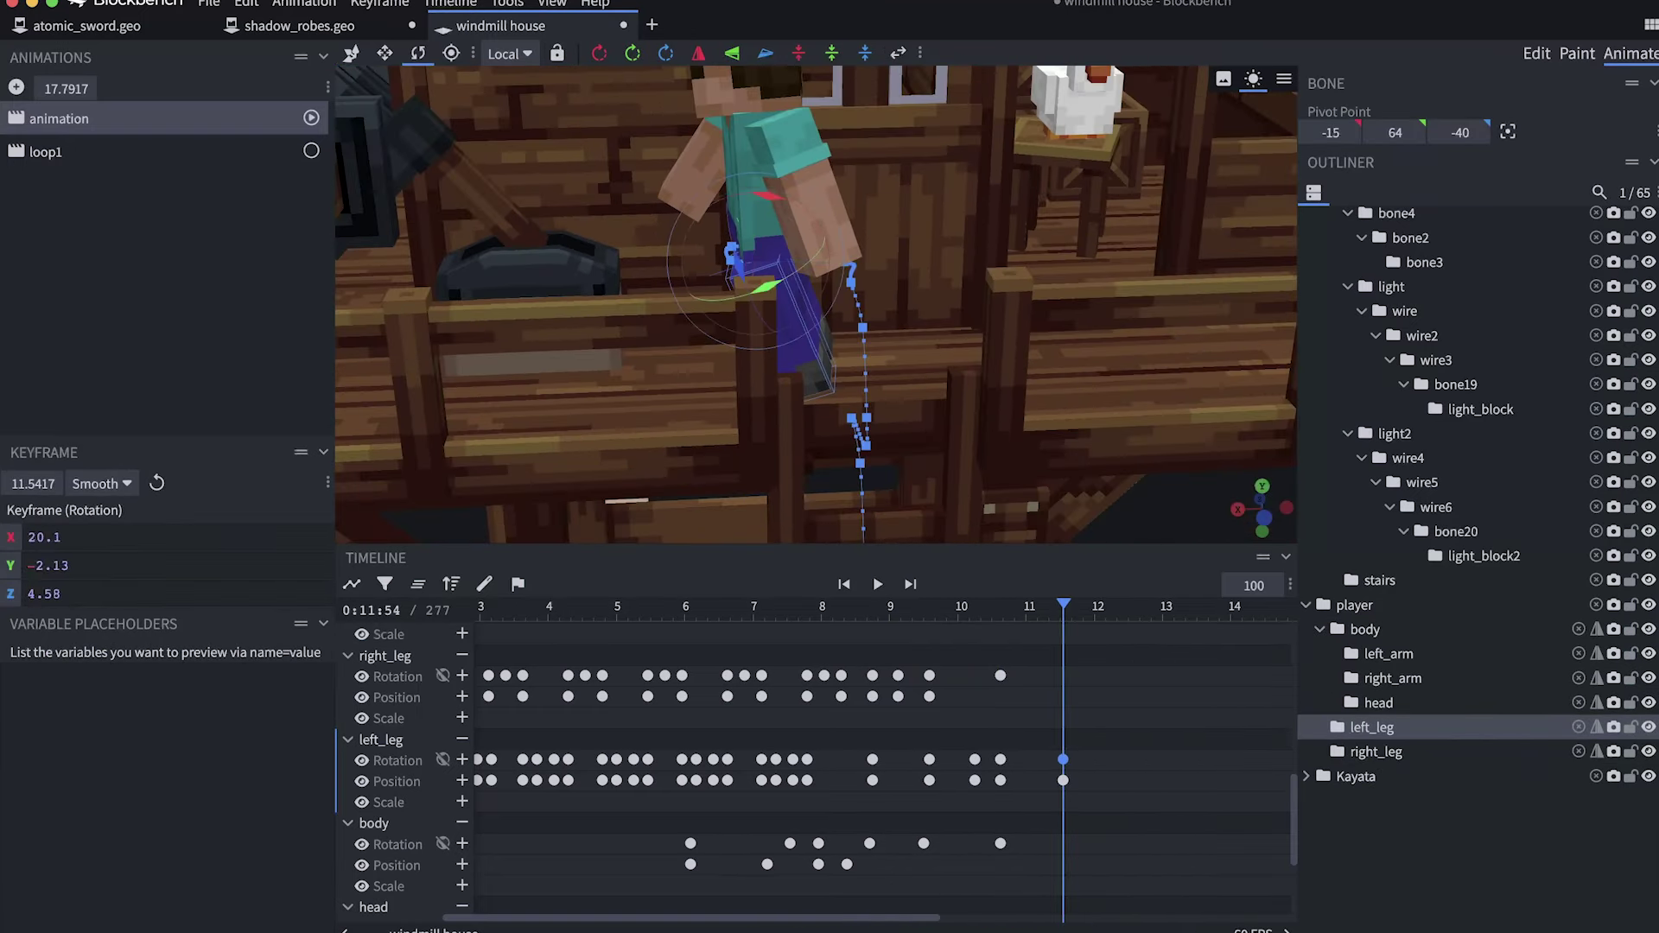
shift+click(1063, 780)
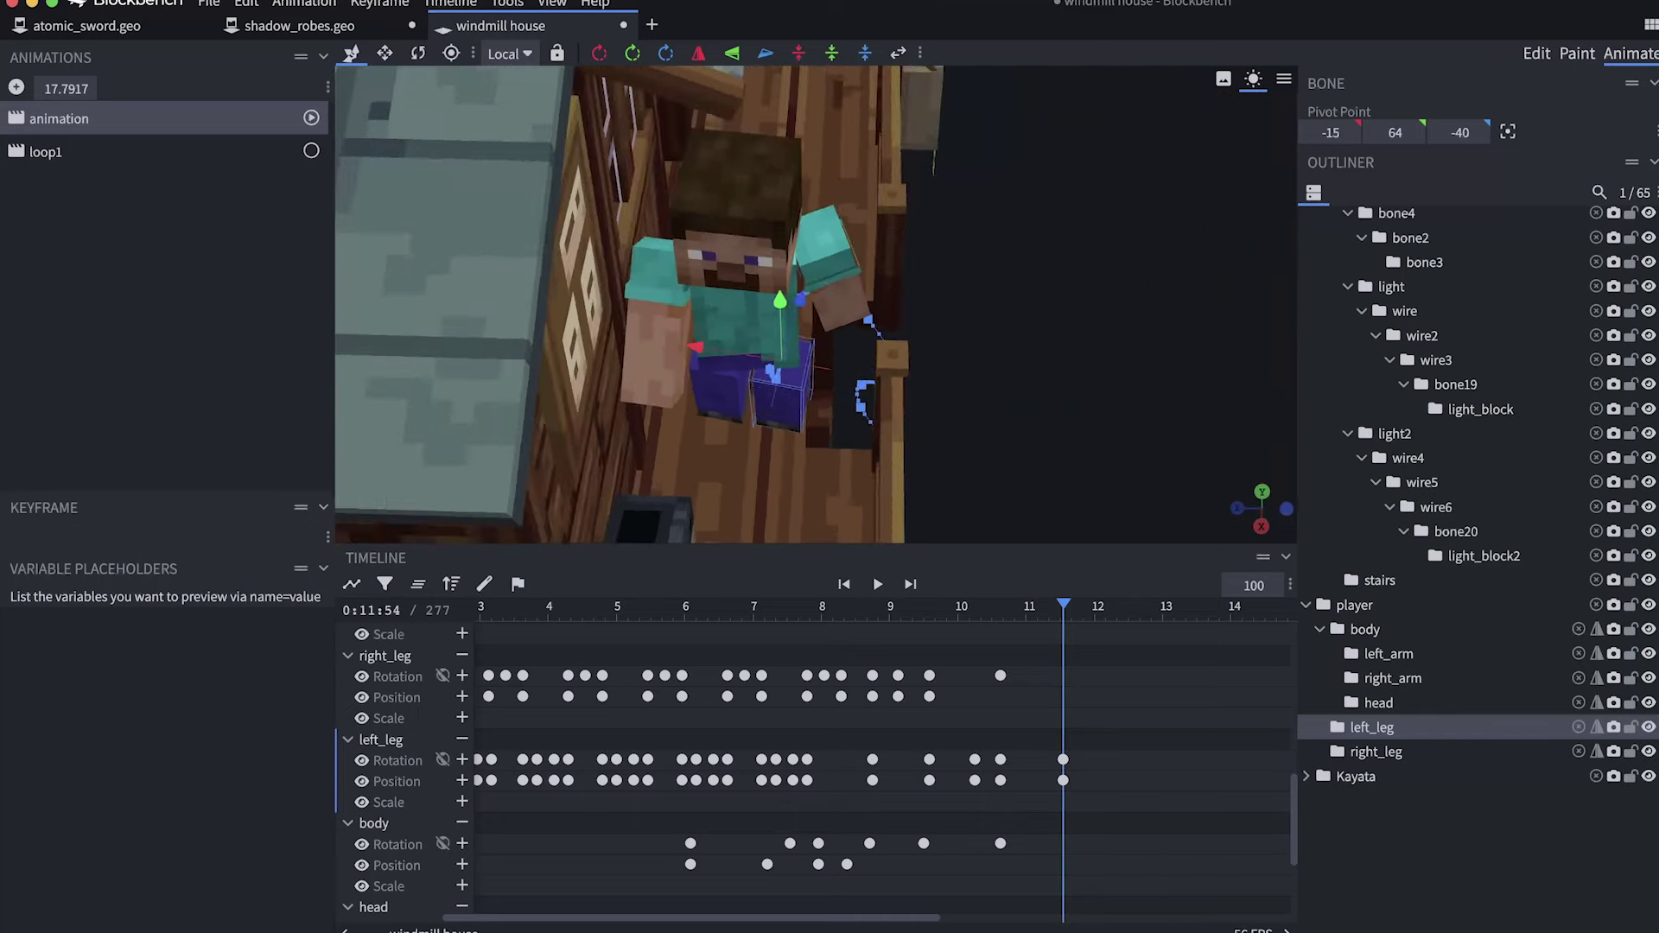
Copy the left_leg's rotation and position keyframes at 10.625 s and 10.25 s to the right_leg at 11.5417 s and 11.2083 s.
click(1000, 760)
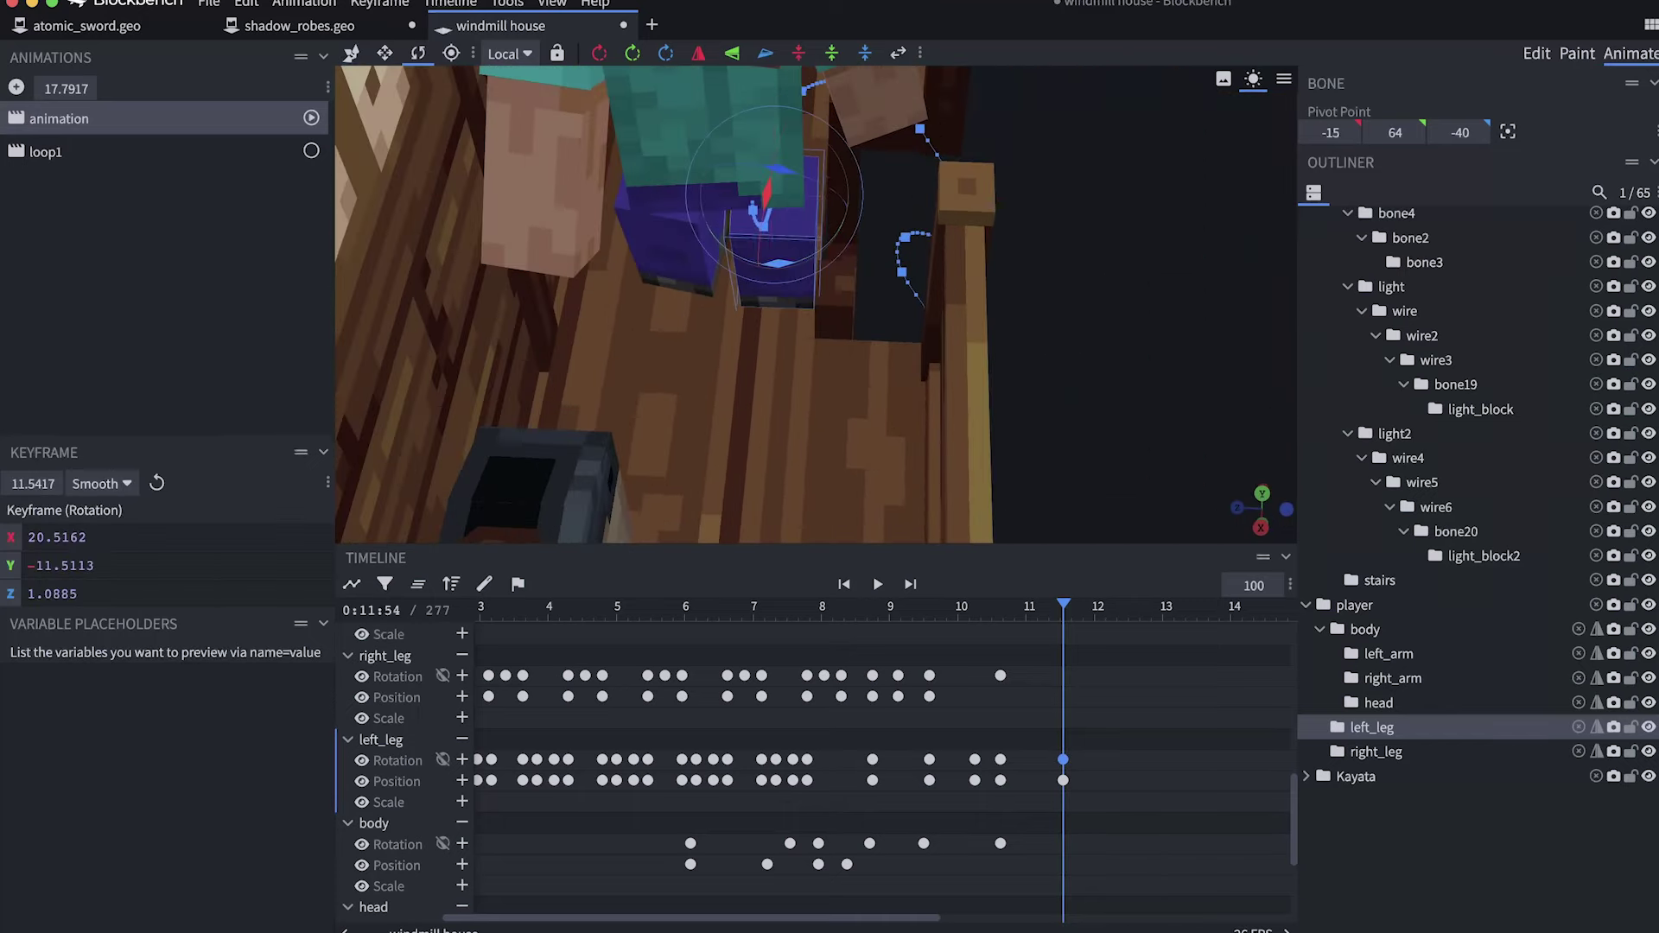
shift+click(1001, 780)
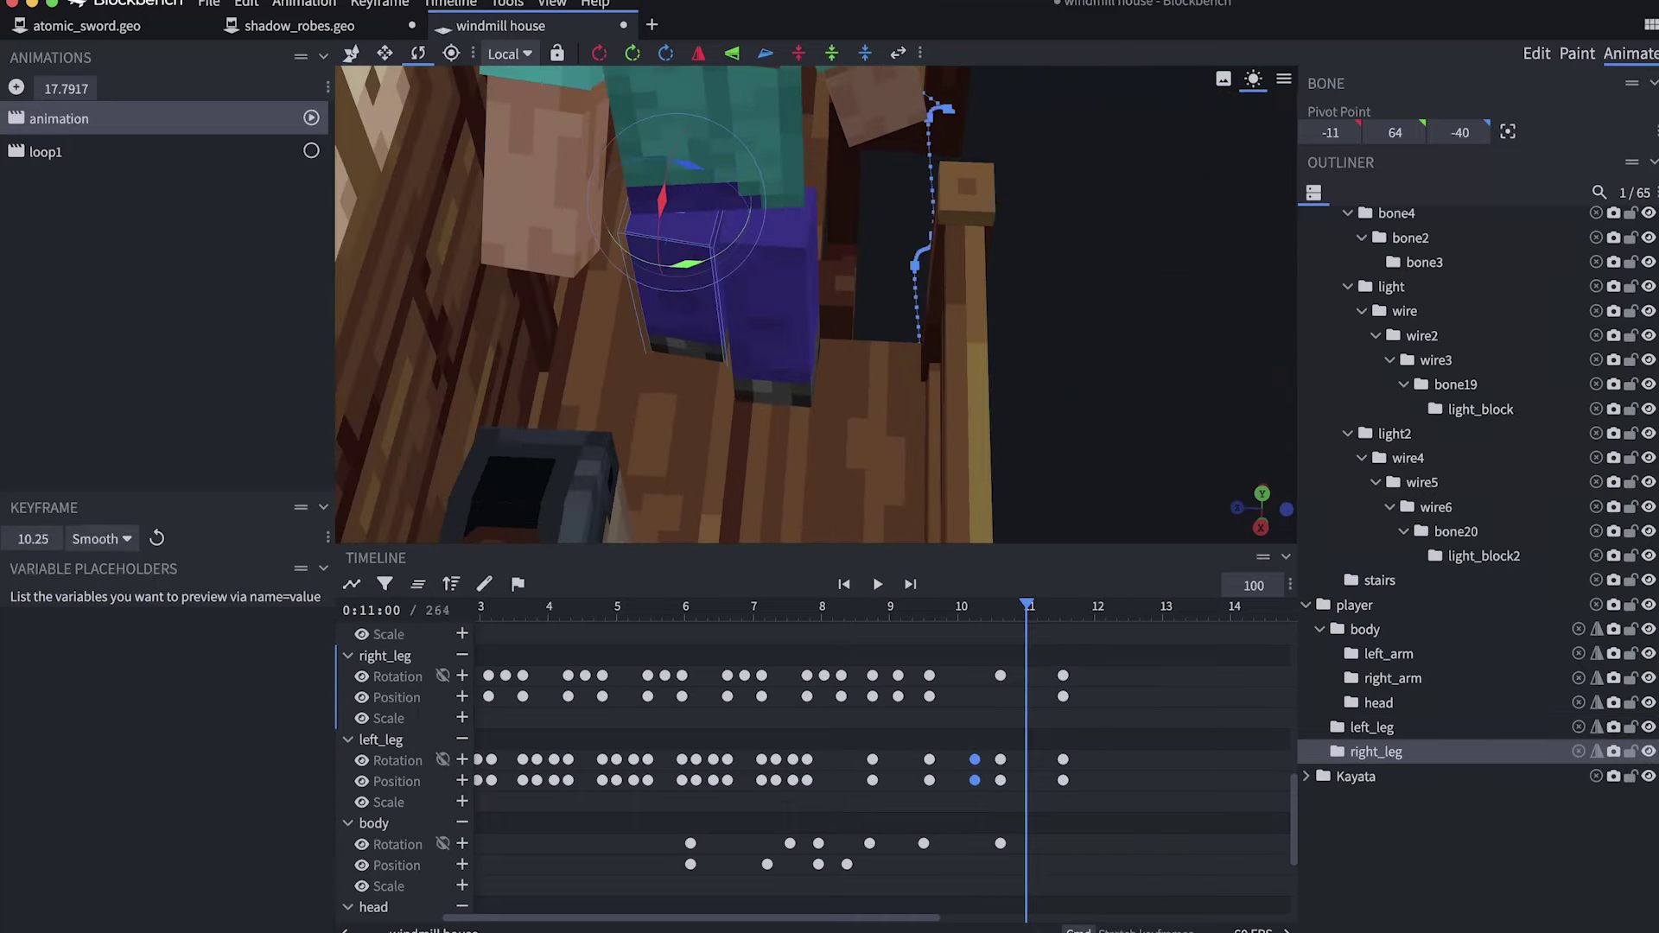
drag(1032, 696, 1040, 696)
click(1040, 697)
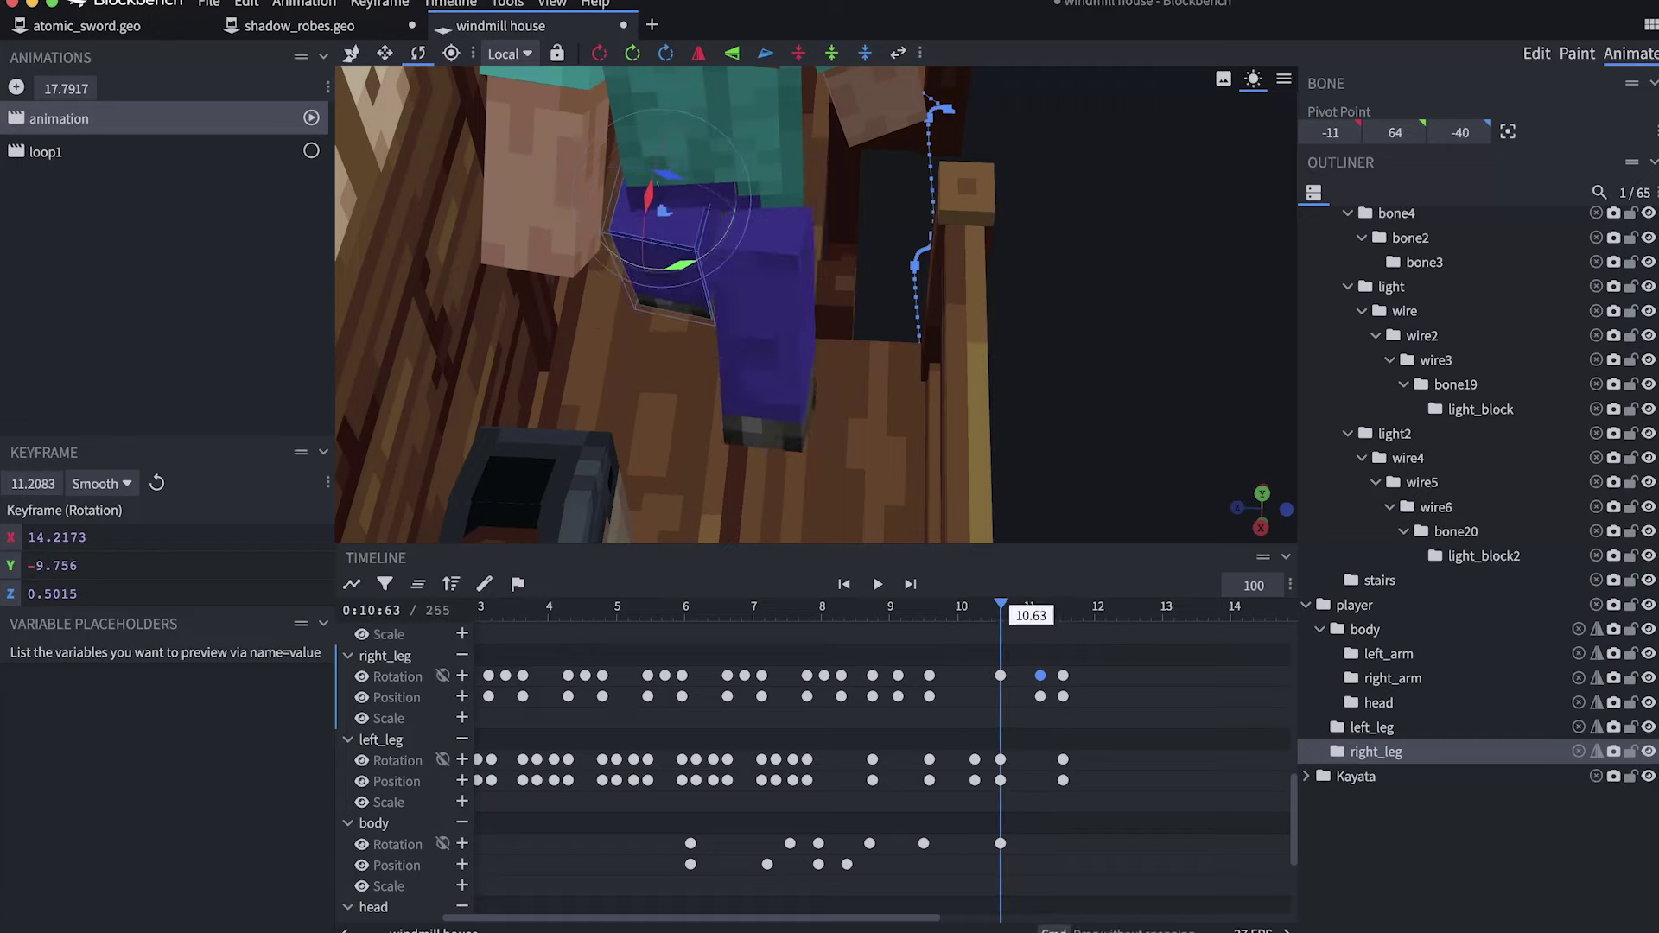
click(1063, 780)
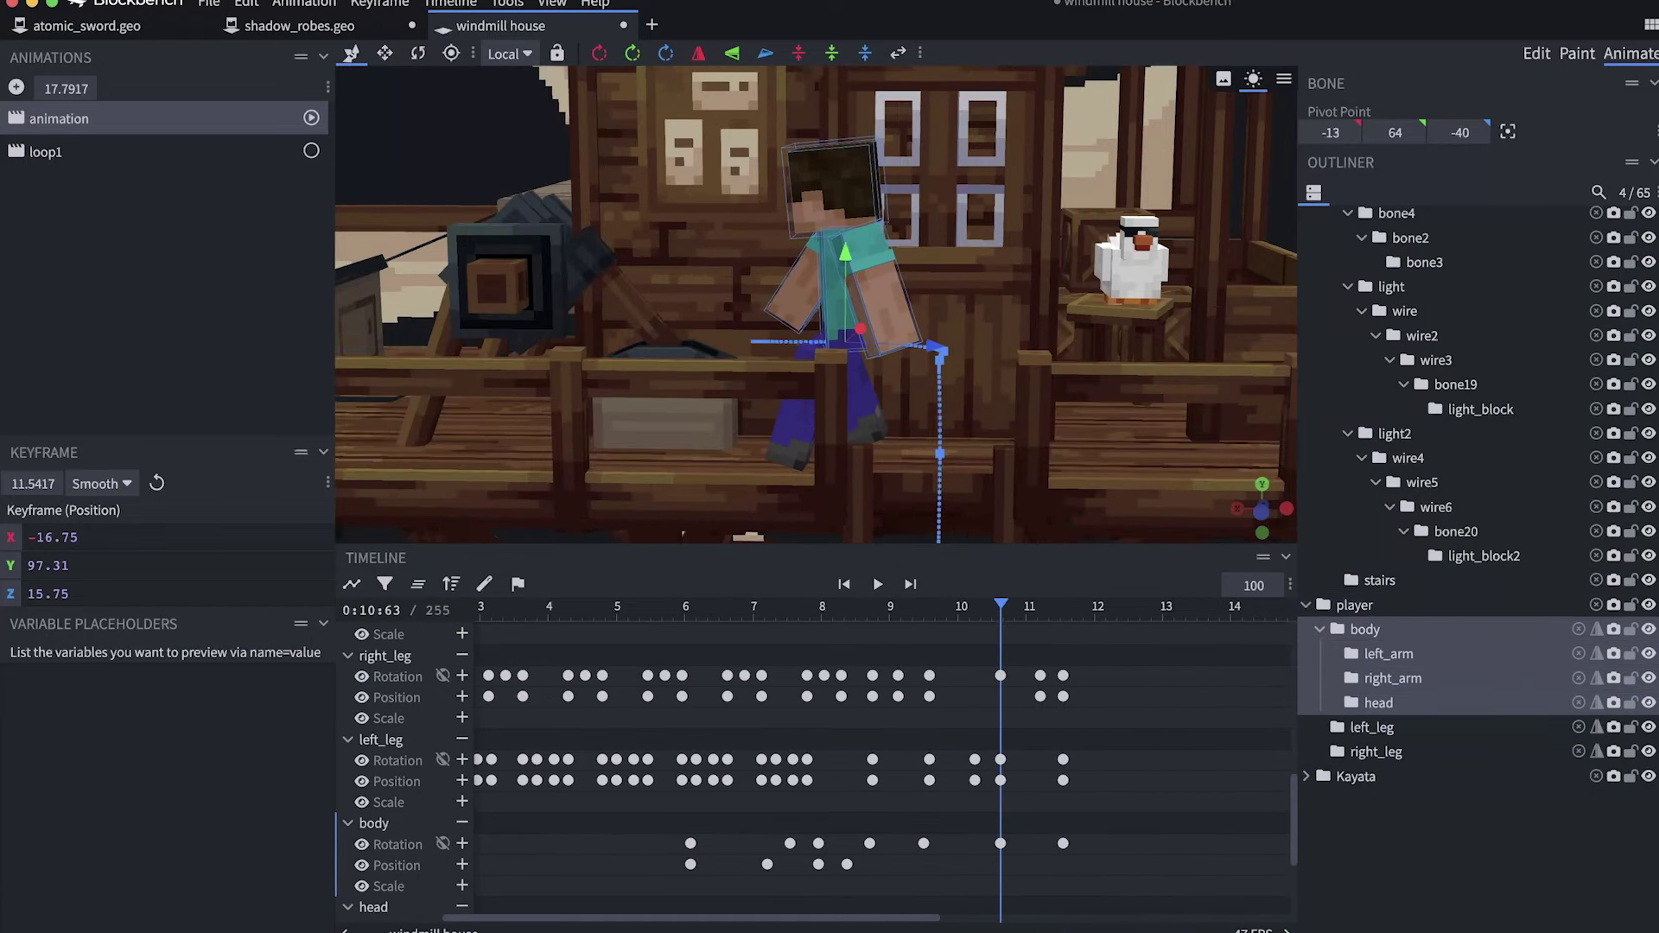
Set the player's position at 10.625 s to -7.25, 96.56, 15.75 and the right_leg's position there to 0.01, 4.56, -5.34.
click(877, 584)
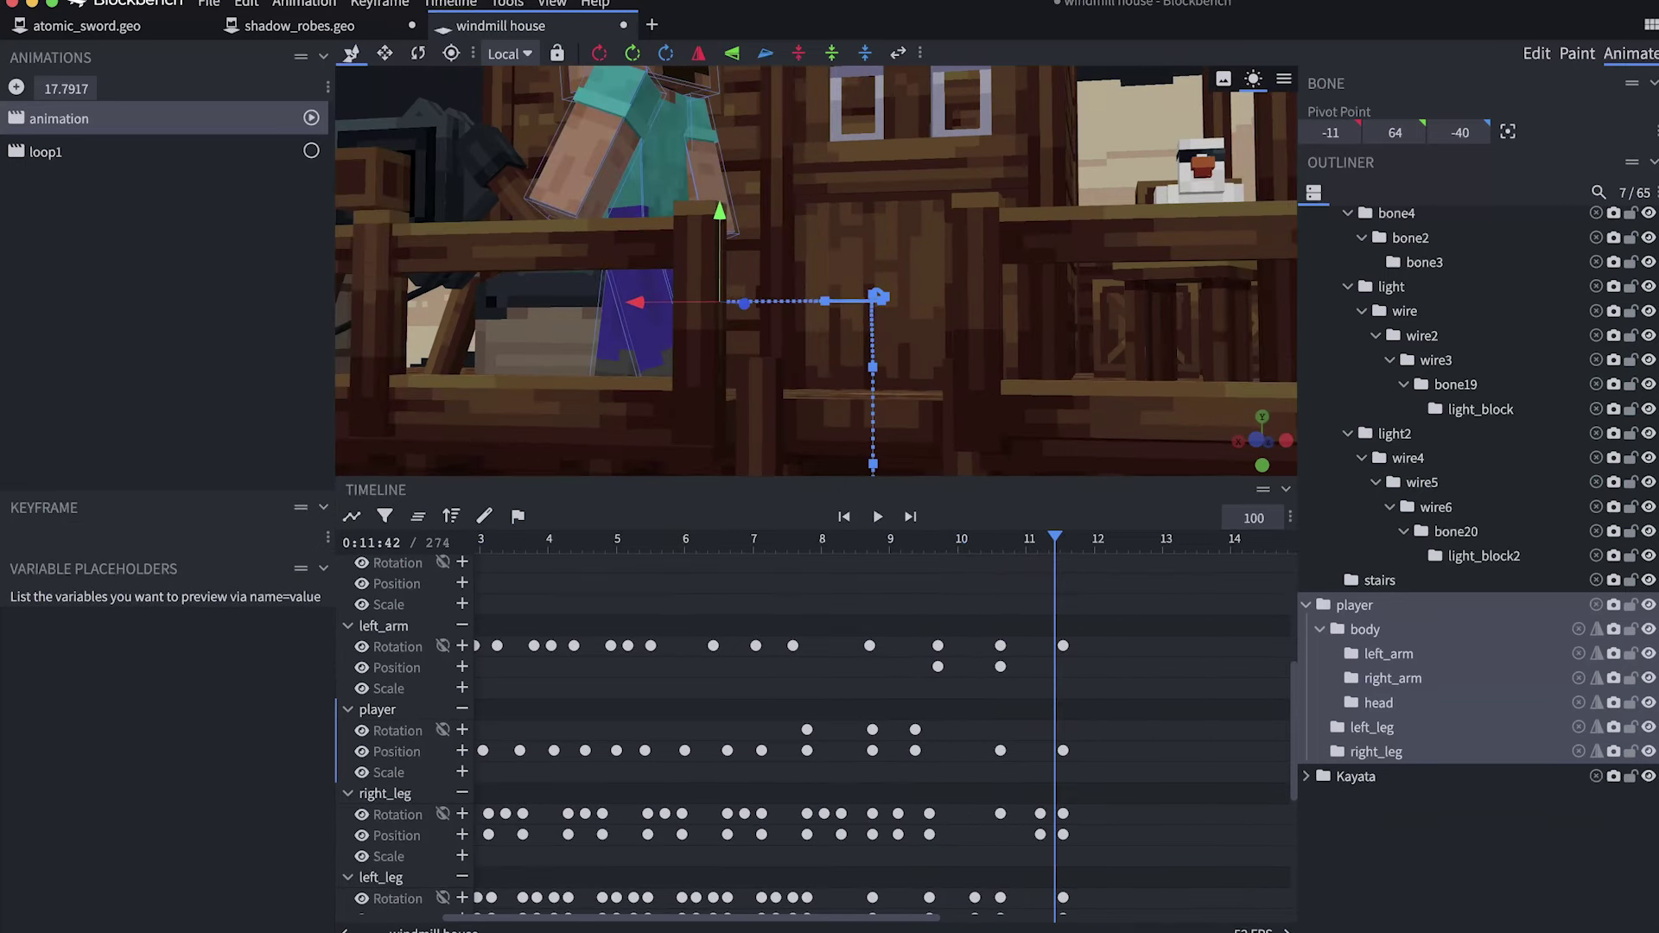
drag(1055, 538, 1000, 538)
click(1001, 750)
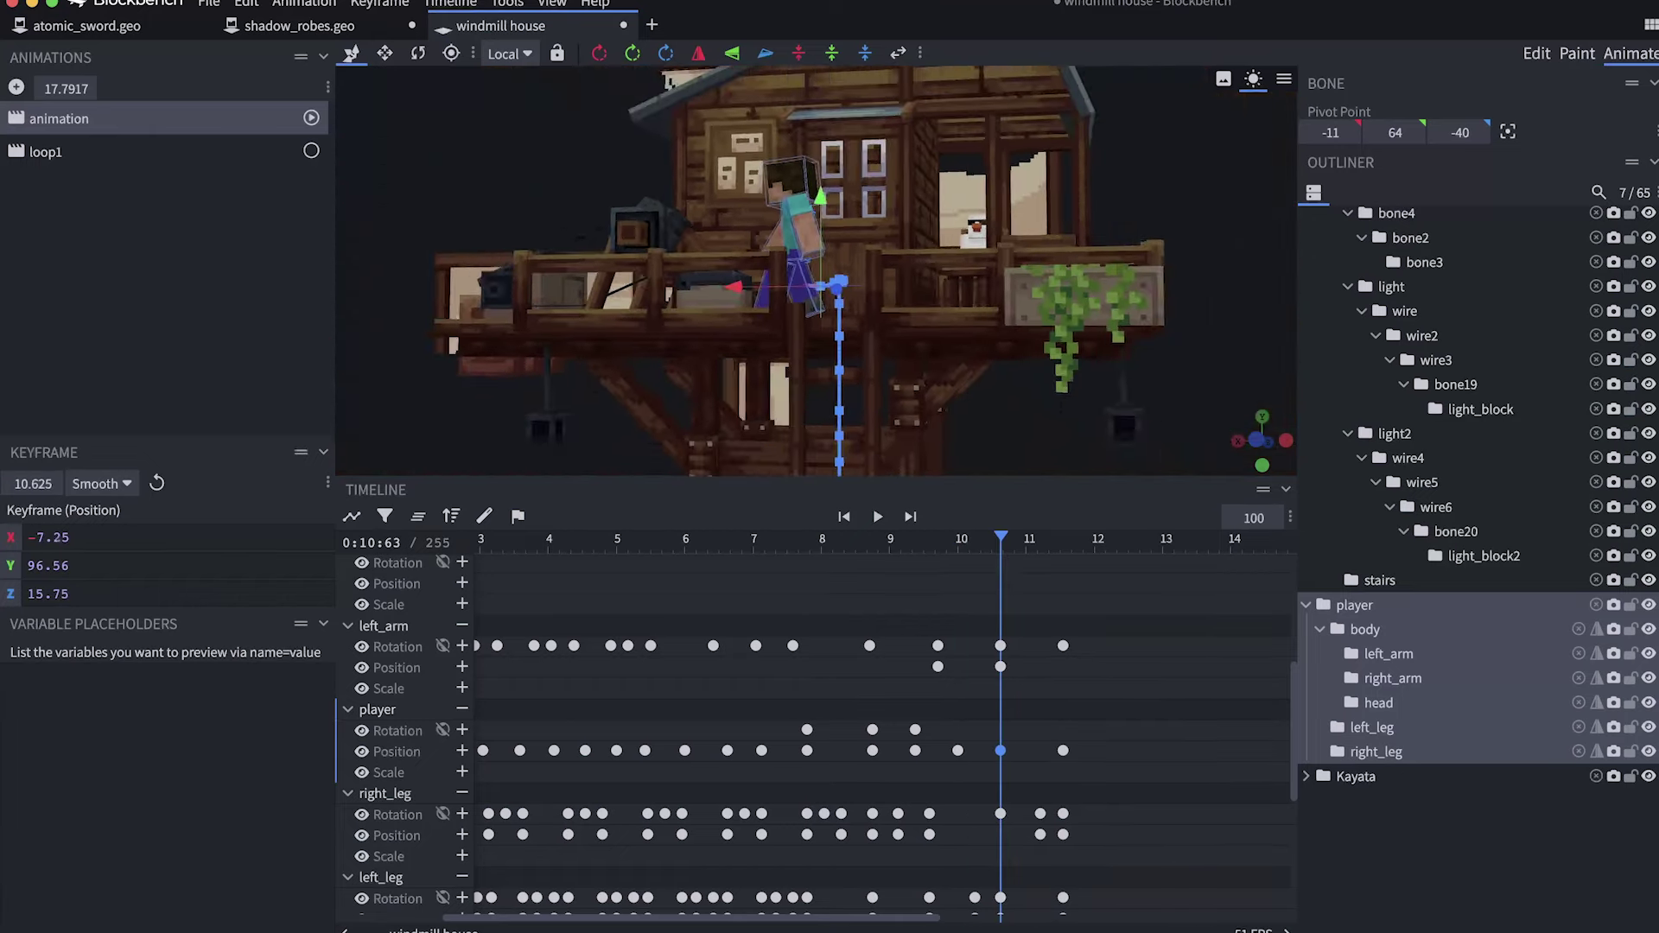
click(1000, 833)
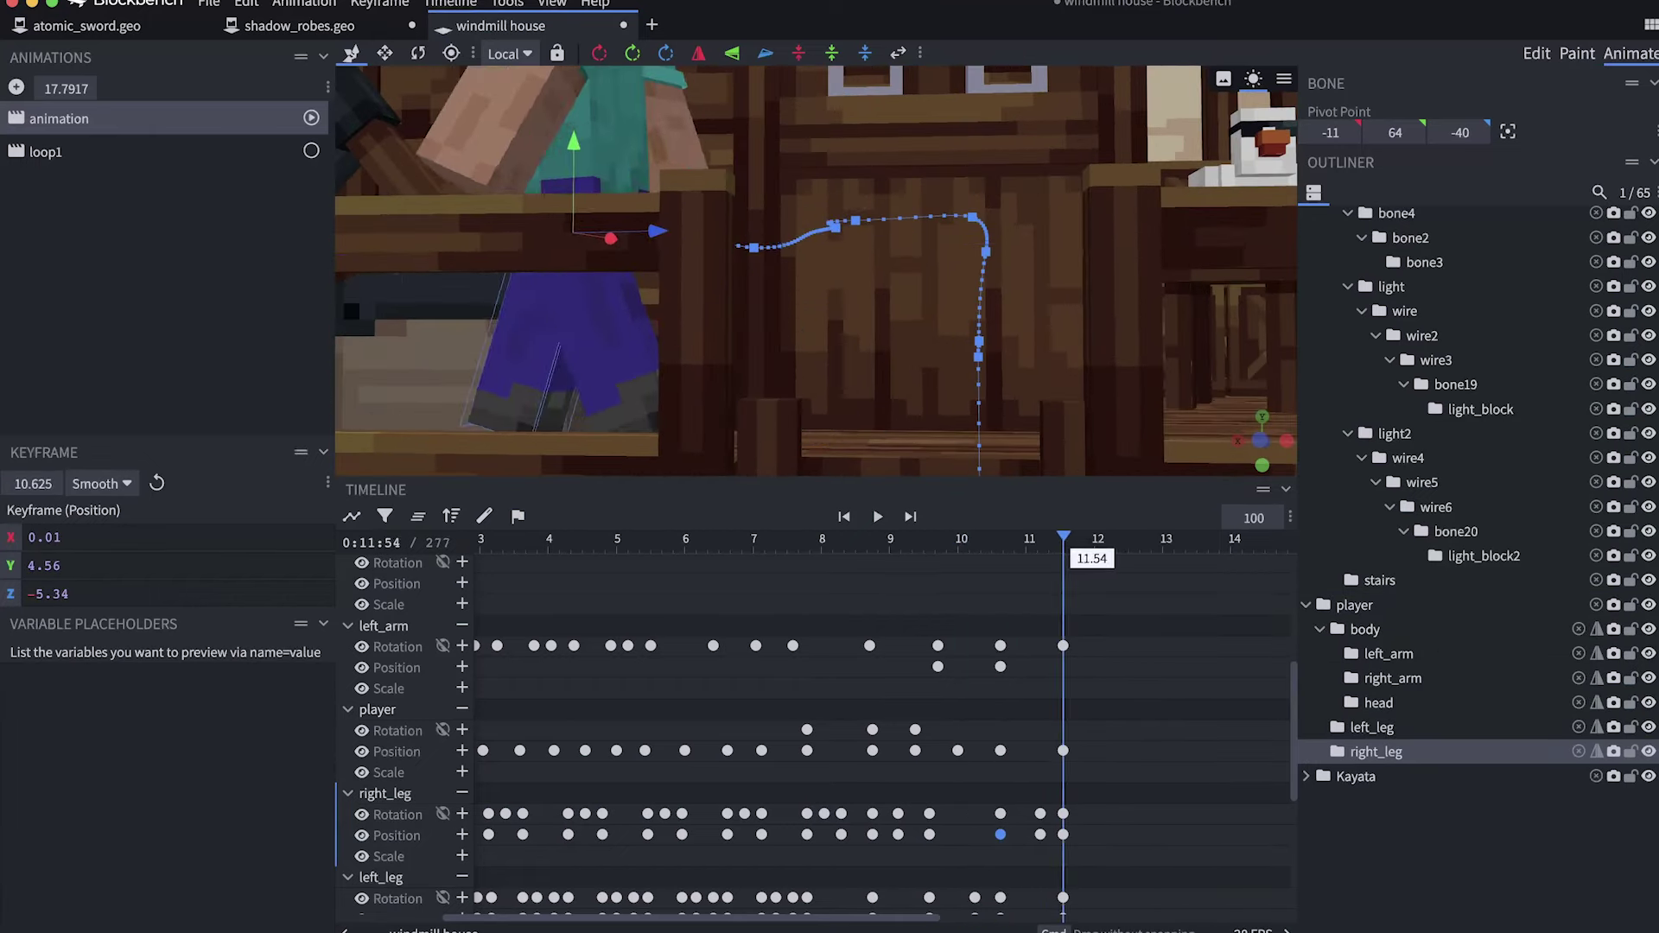
Play back the player's walk along the platform from about 8 s to check the stepping motion.
drag(1066, 538, 822, 539)
click(915, 749)
click(877, 516)
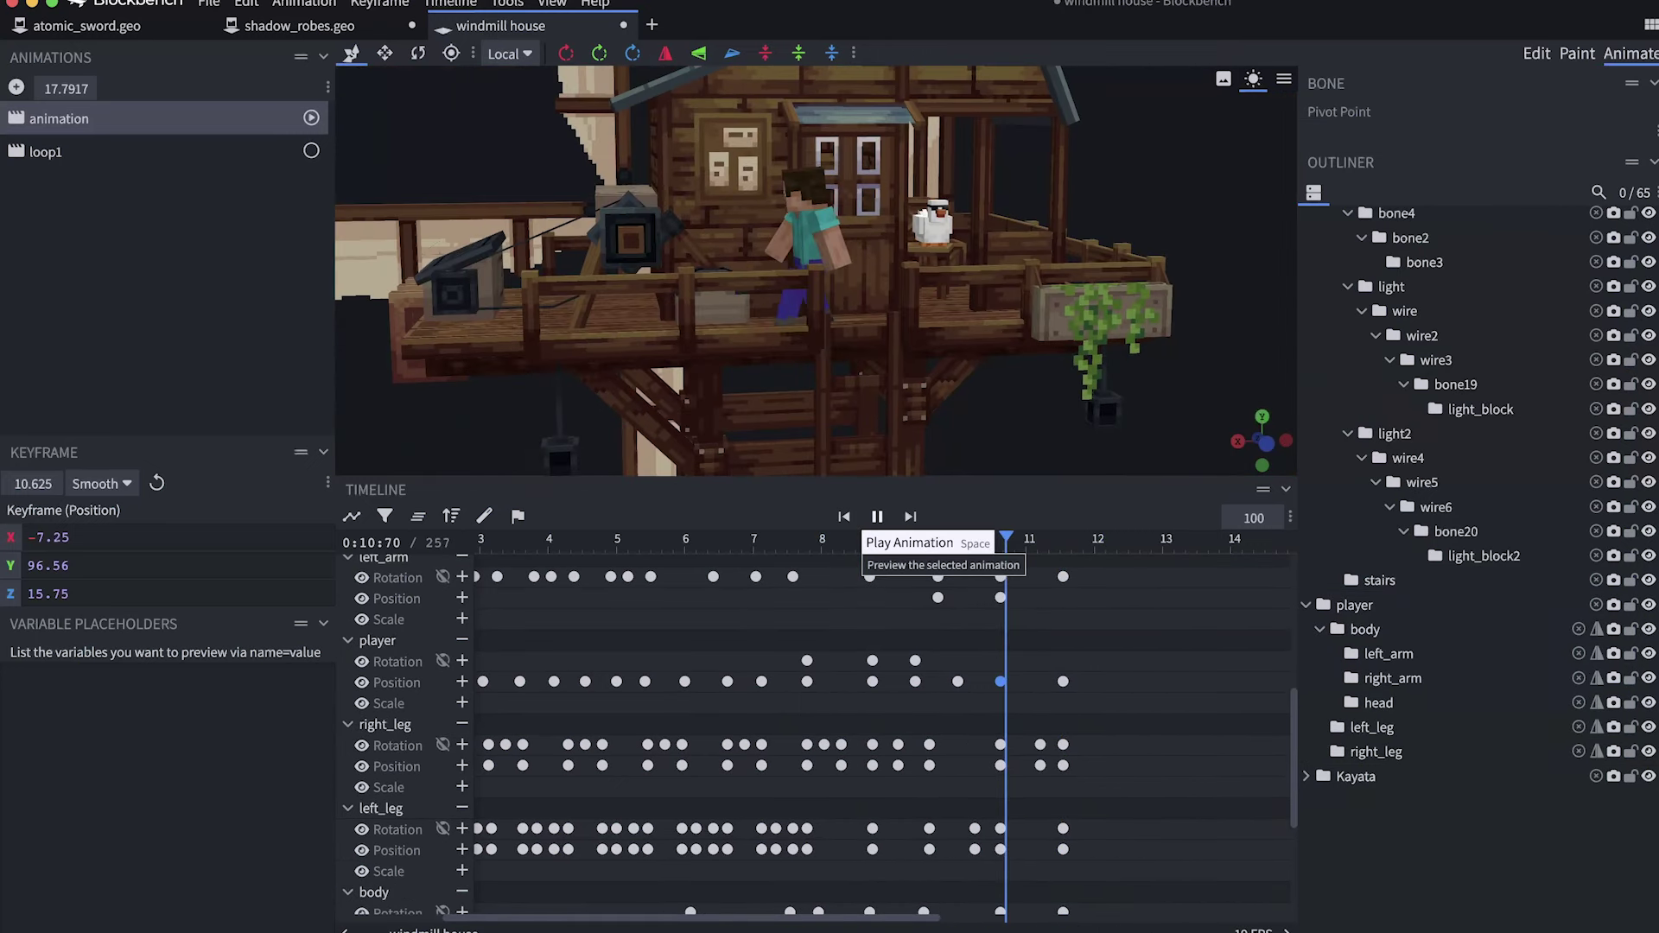
Adjust the head's rotation keyframes between about 9 s and 10.6 s while the player walks along the platform.
click(1378, 703)
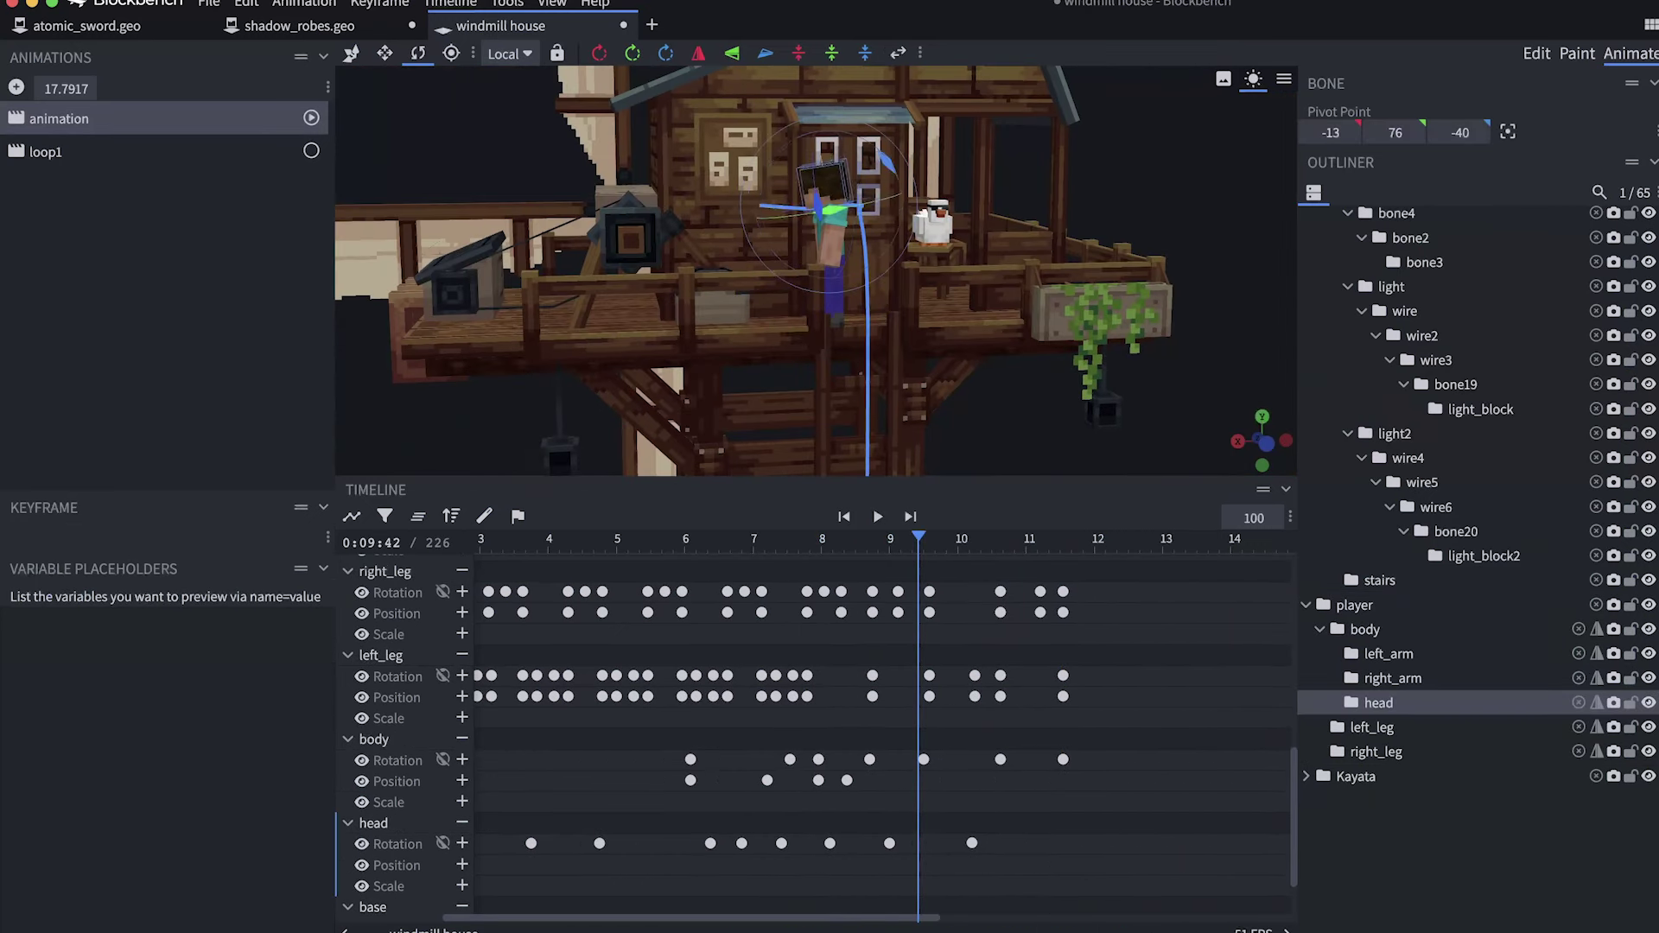
click(924, 843)
drag(923, 538, 1003, 538)
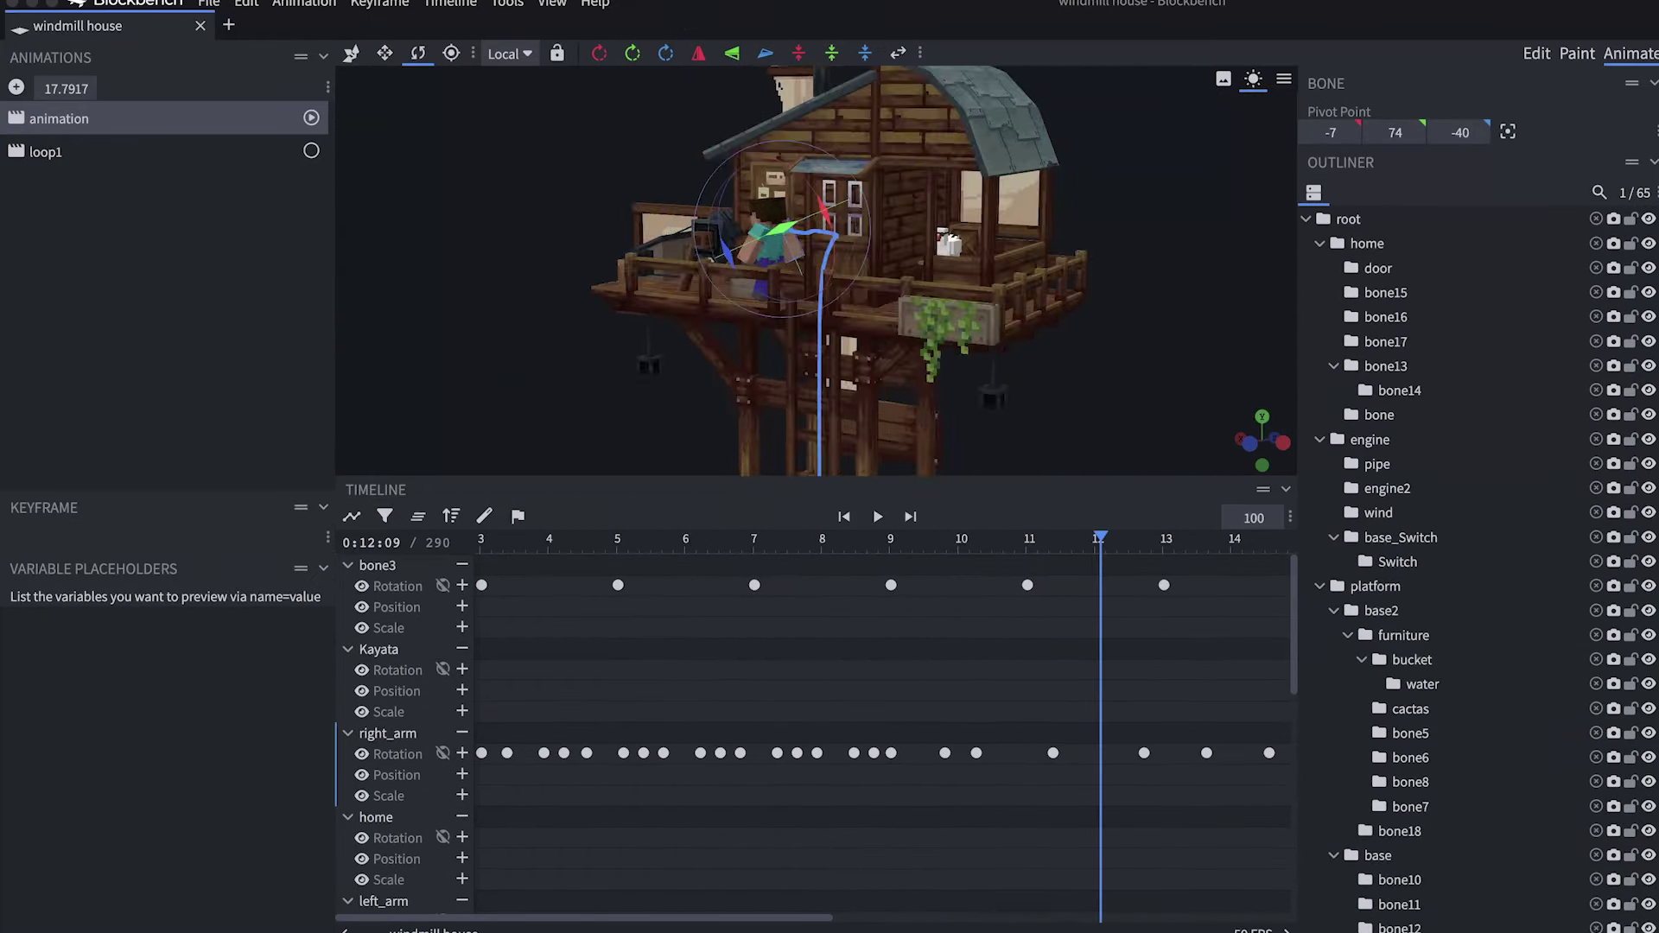
Review the walk up to about 12 s and select the player's position keyframe at 11.5417 s.
click(877, 516)
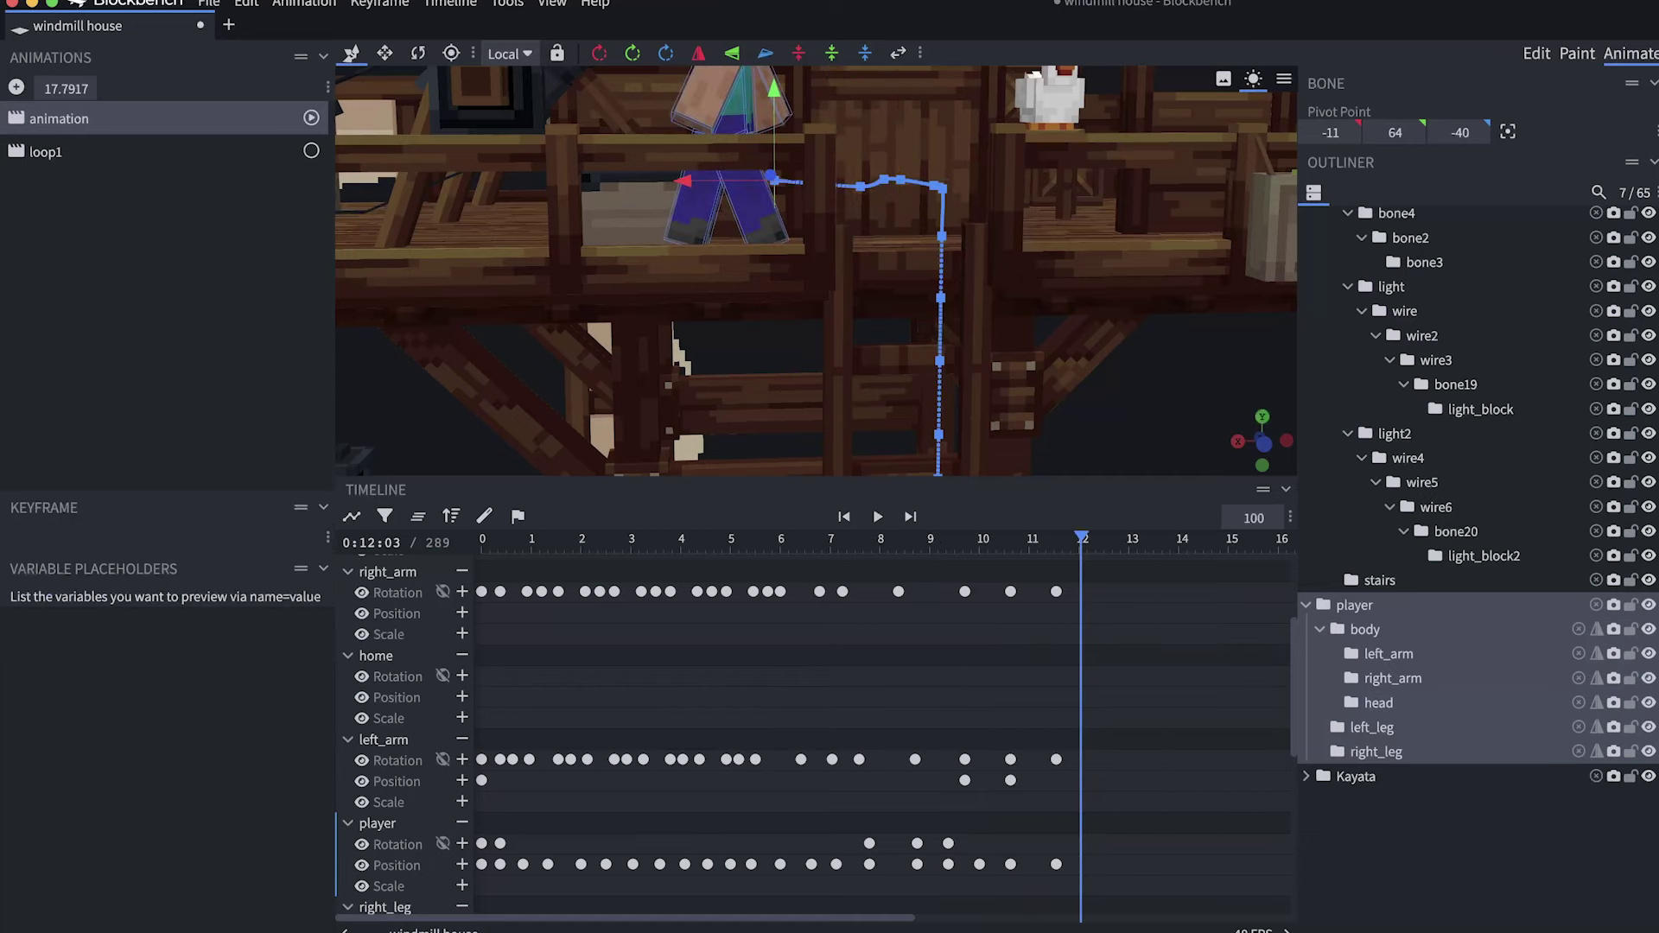
click(1056, 864)
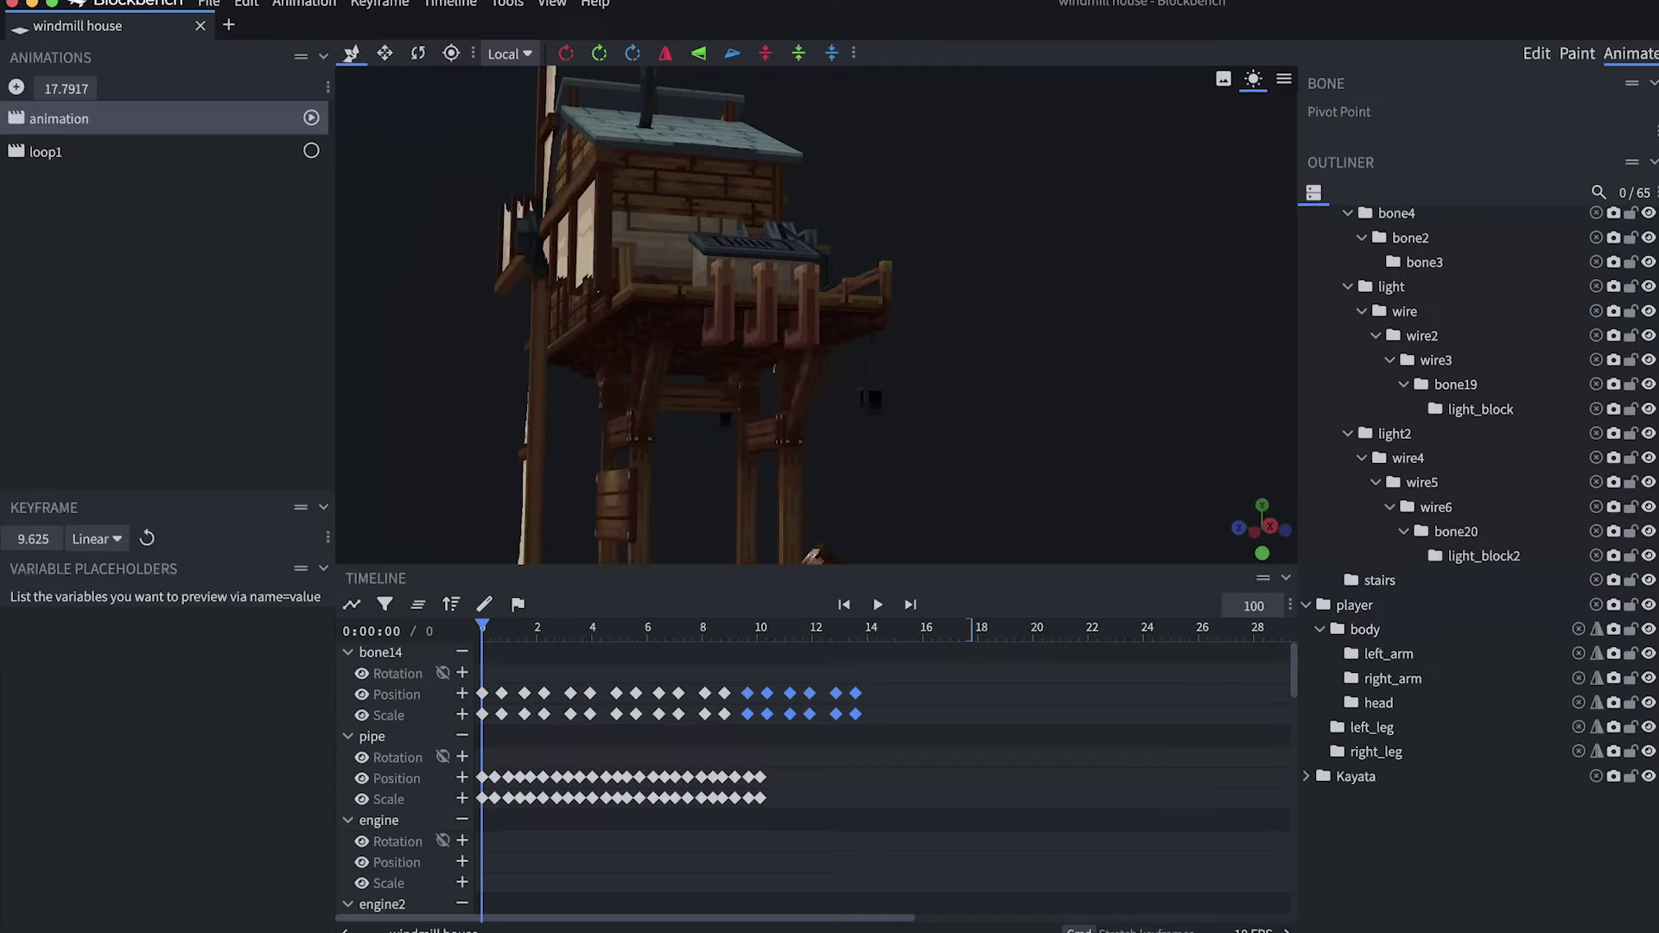
Keyframe the light_block's scale at 0 s as 1.4 on all axes.
click(1480, 408)
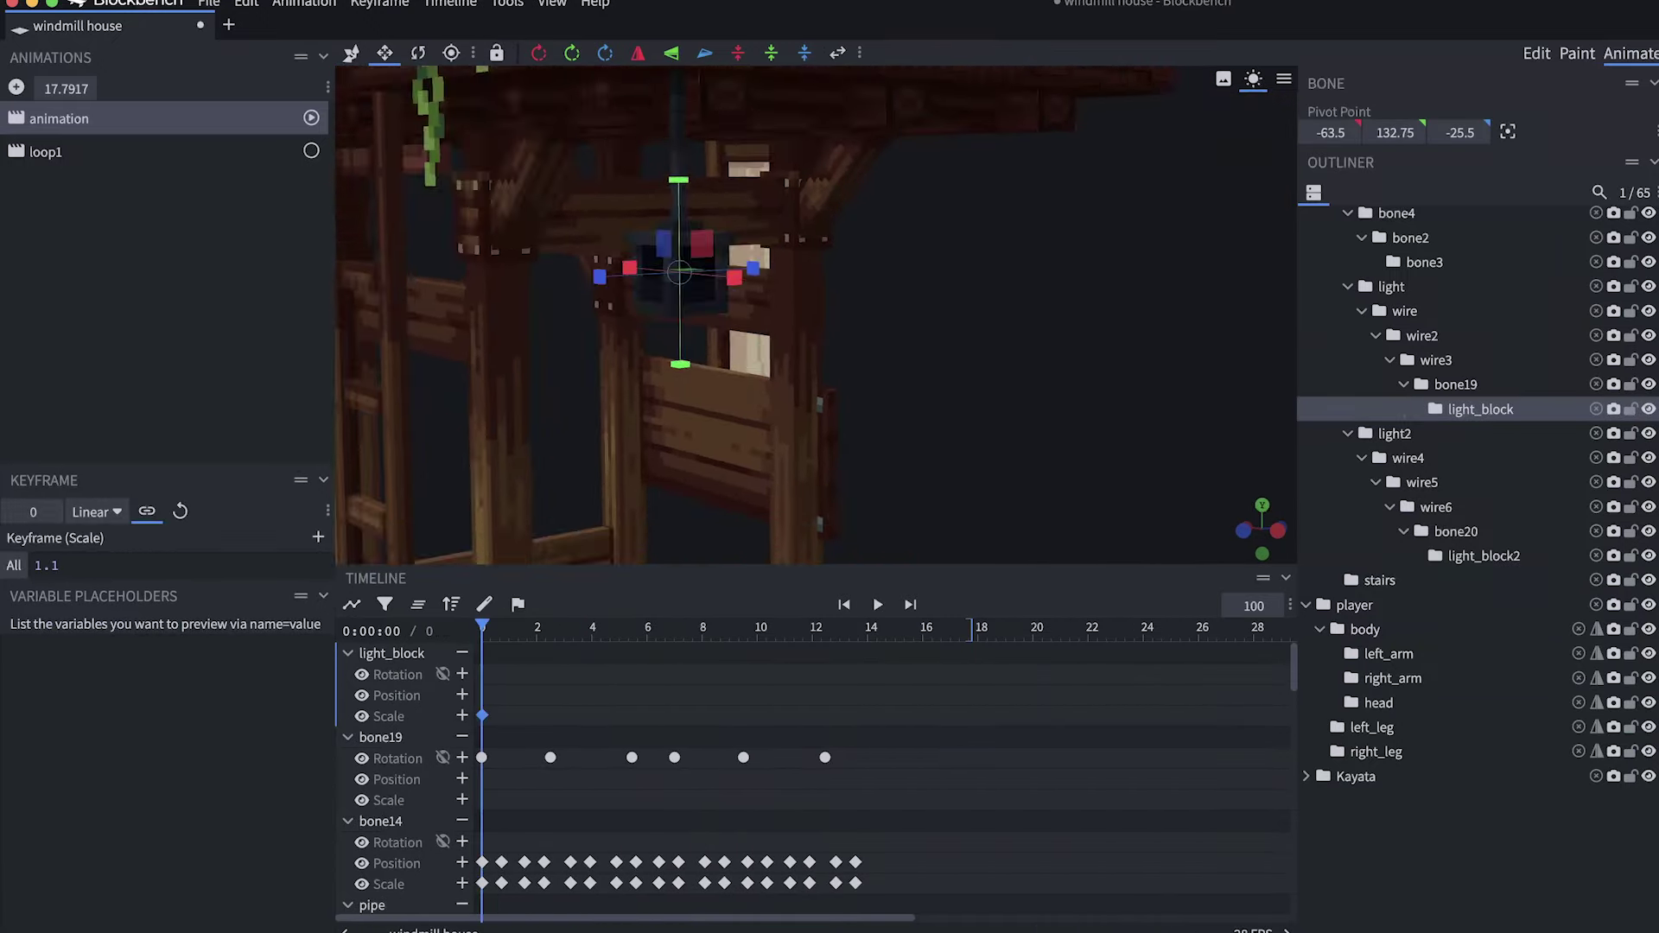
key(BackSpace)
text(4)
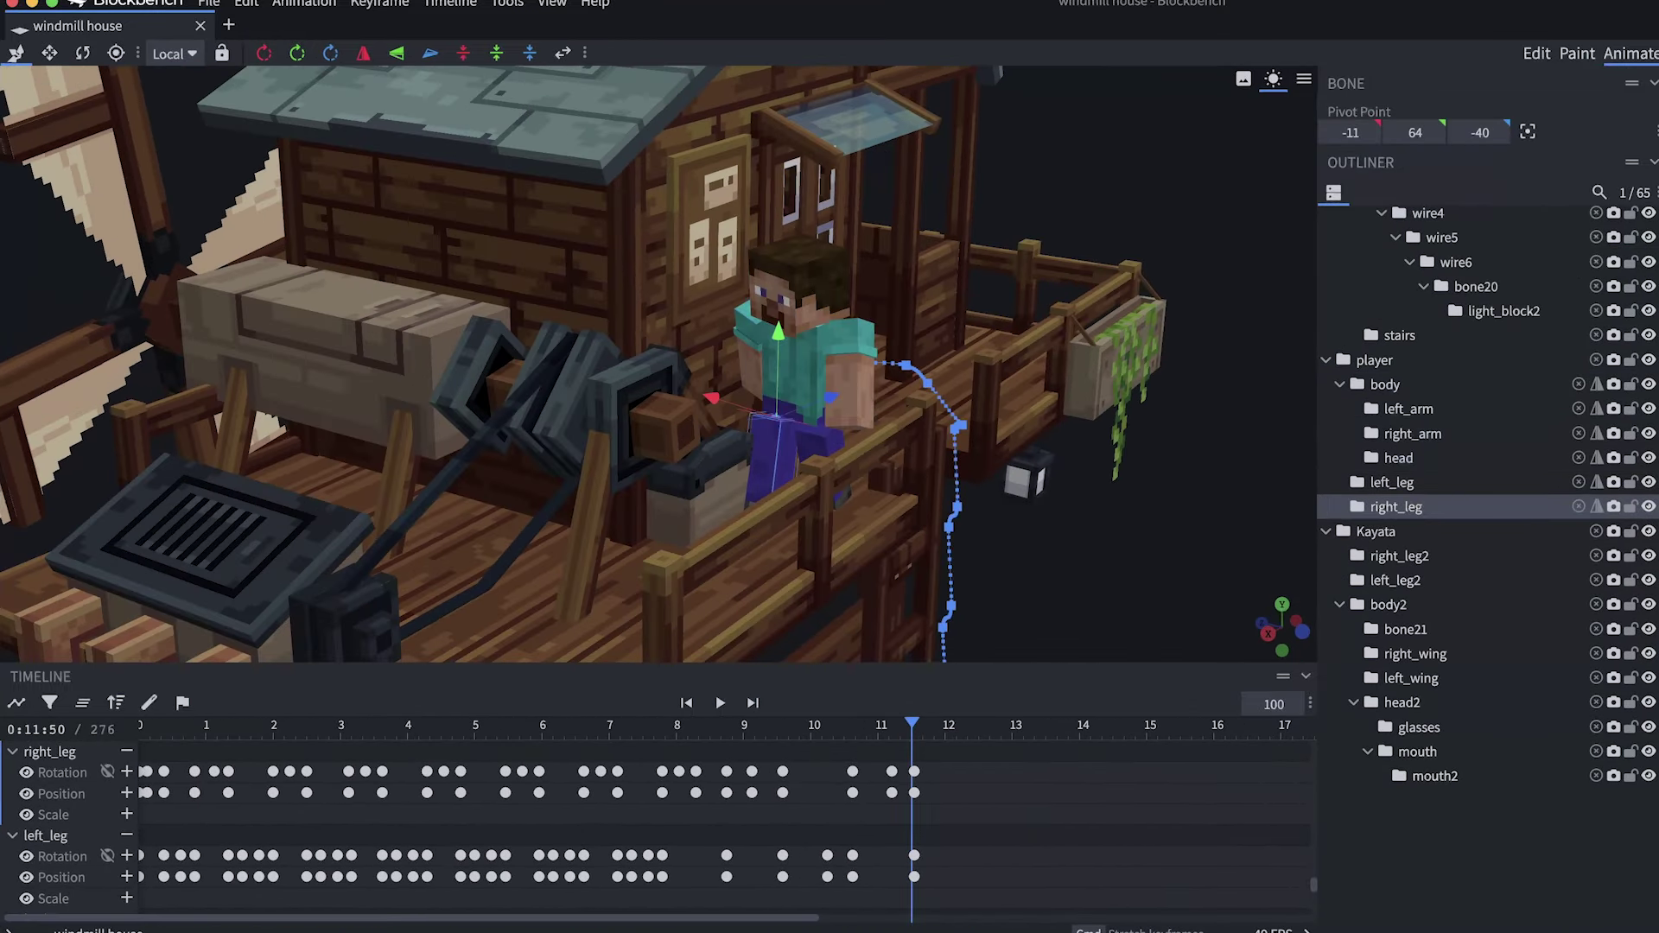
Continue the walk after 11.5 s by posing the left_leg and keyframing the player's position up to about 12.67 s.
click(1392, 483)
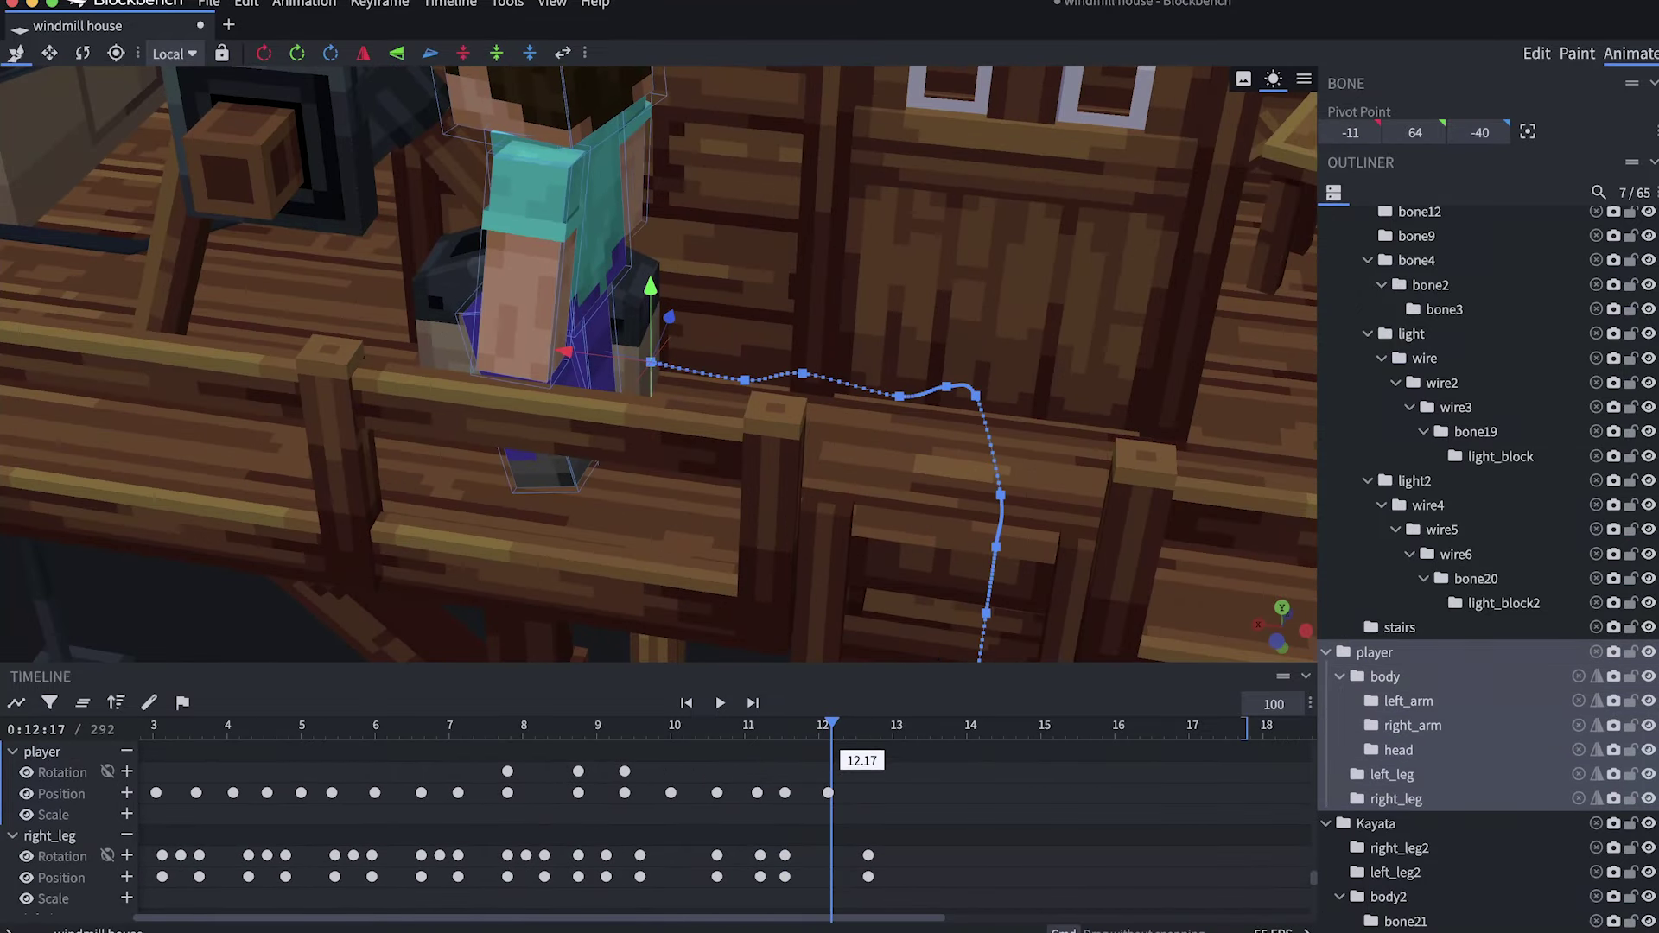
drag(831, 724, 812, 724)
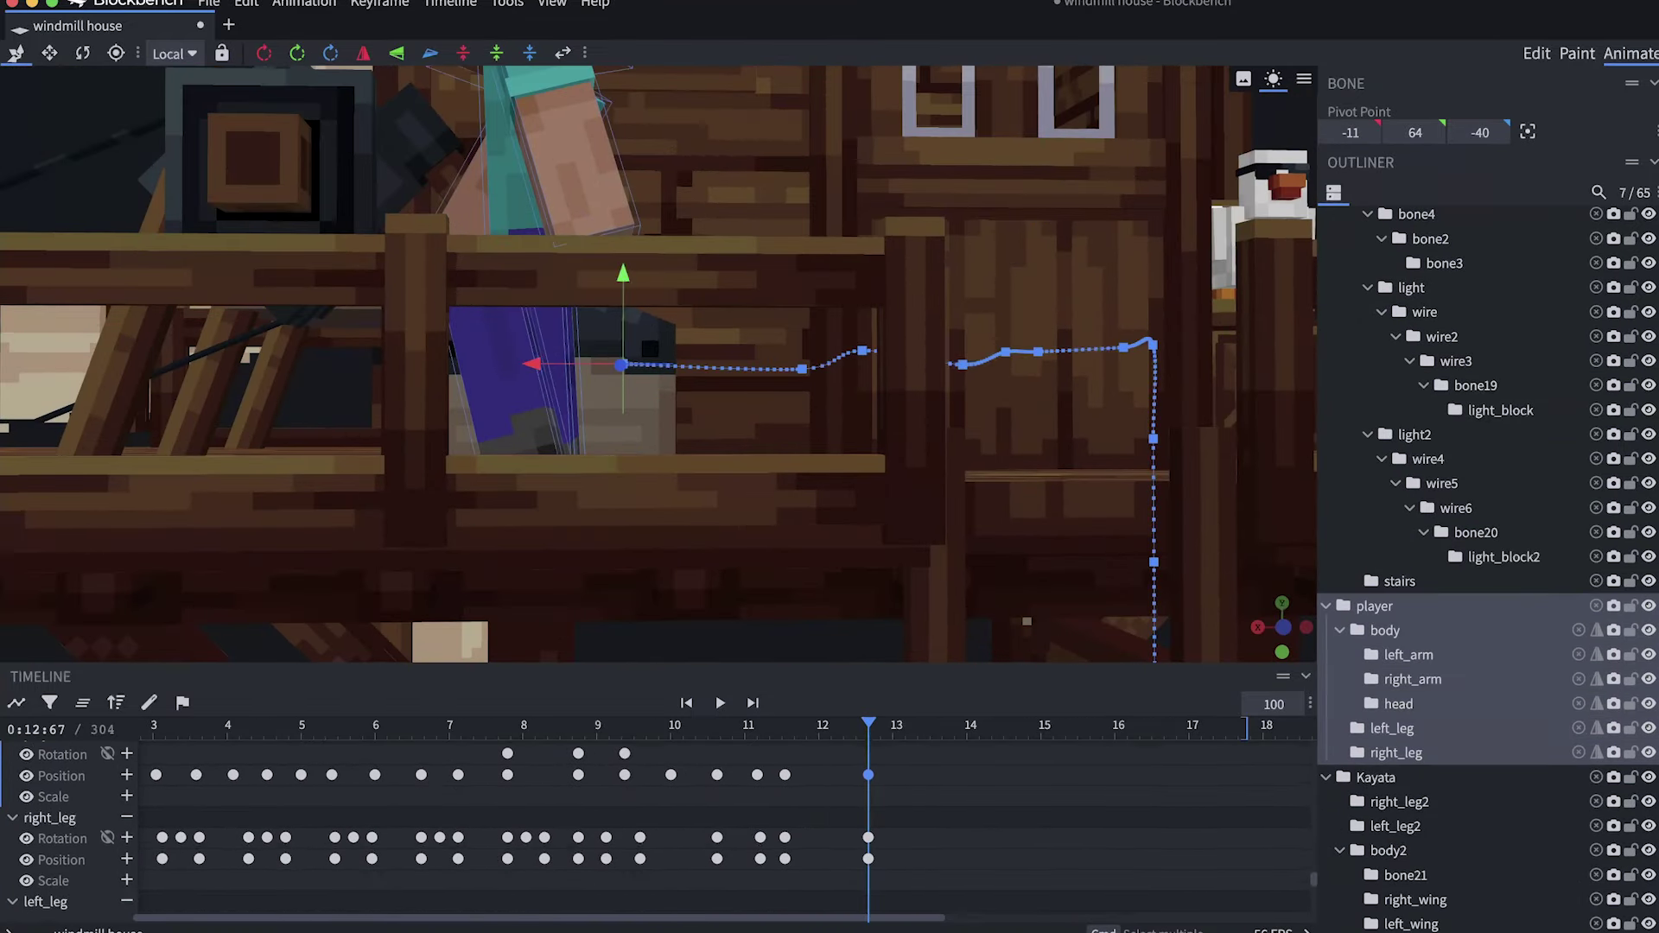
drag(868, 724, 798, 726)
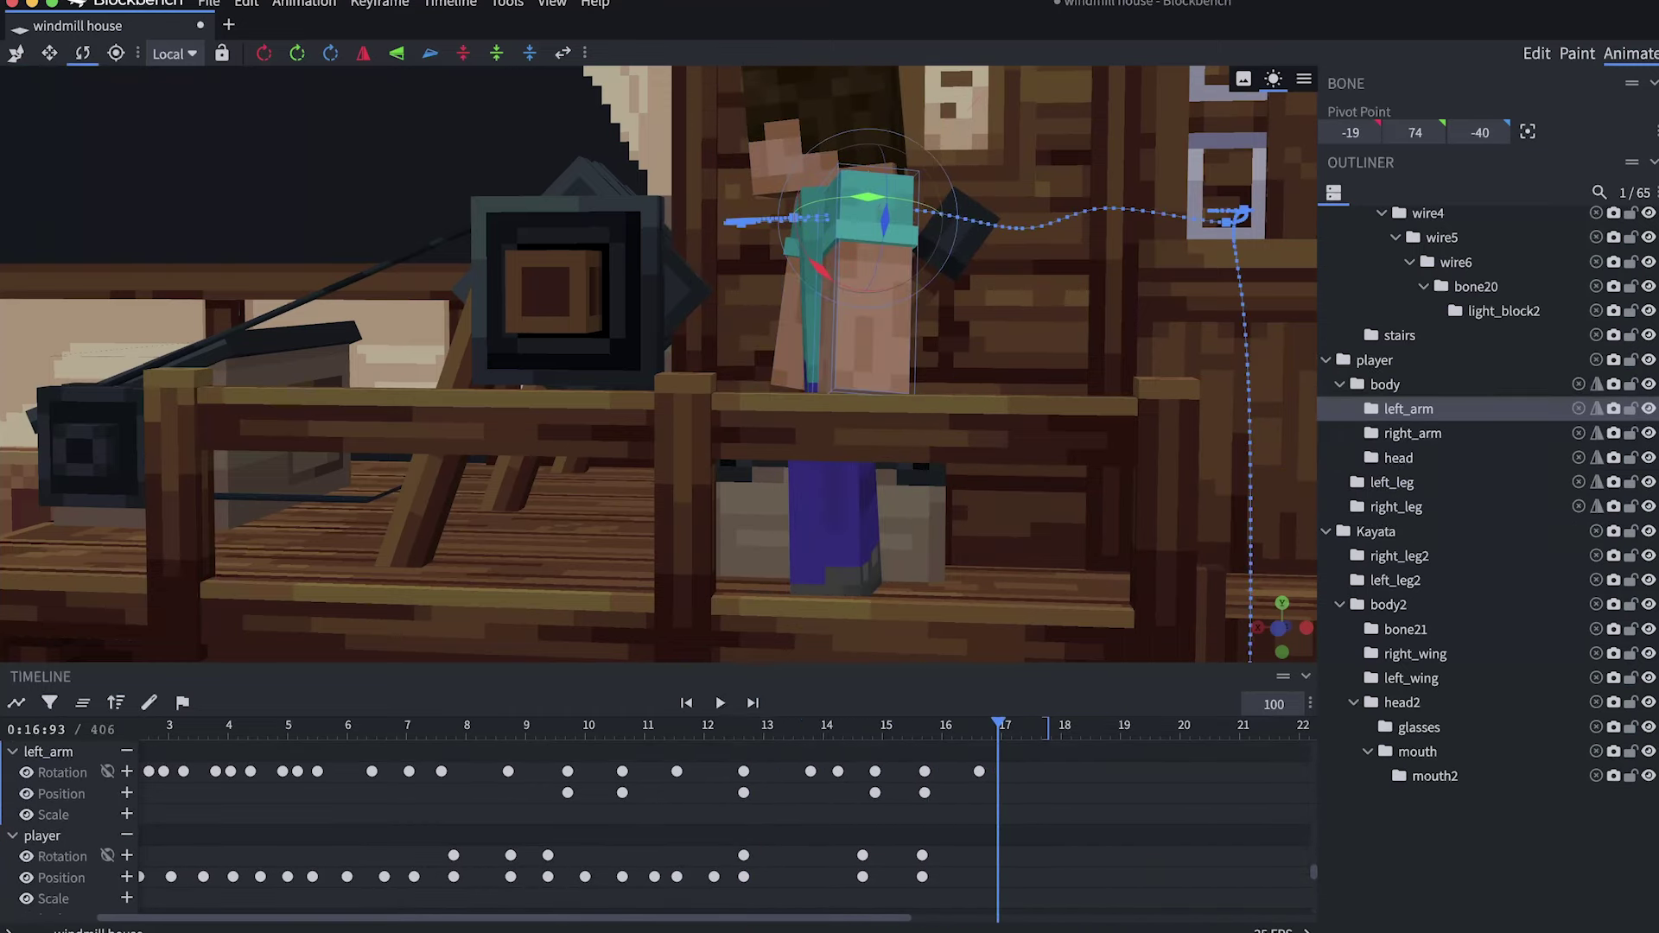
Retime the head's last rotation keyframes to about 14.2, 15.7 and 16.8 s and check the head turn in playback.
click(719, 702)
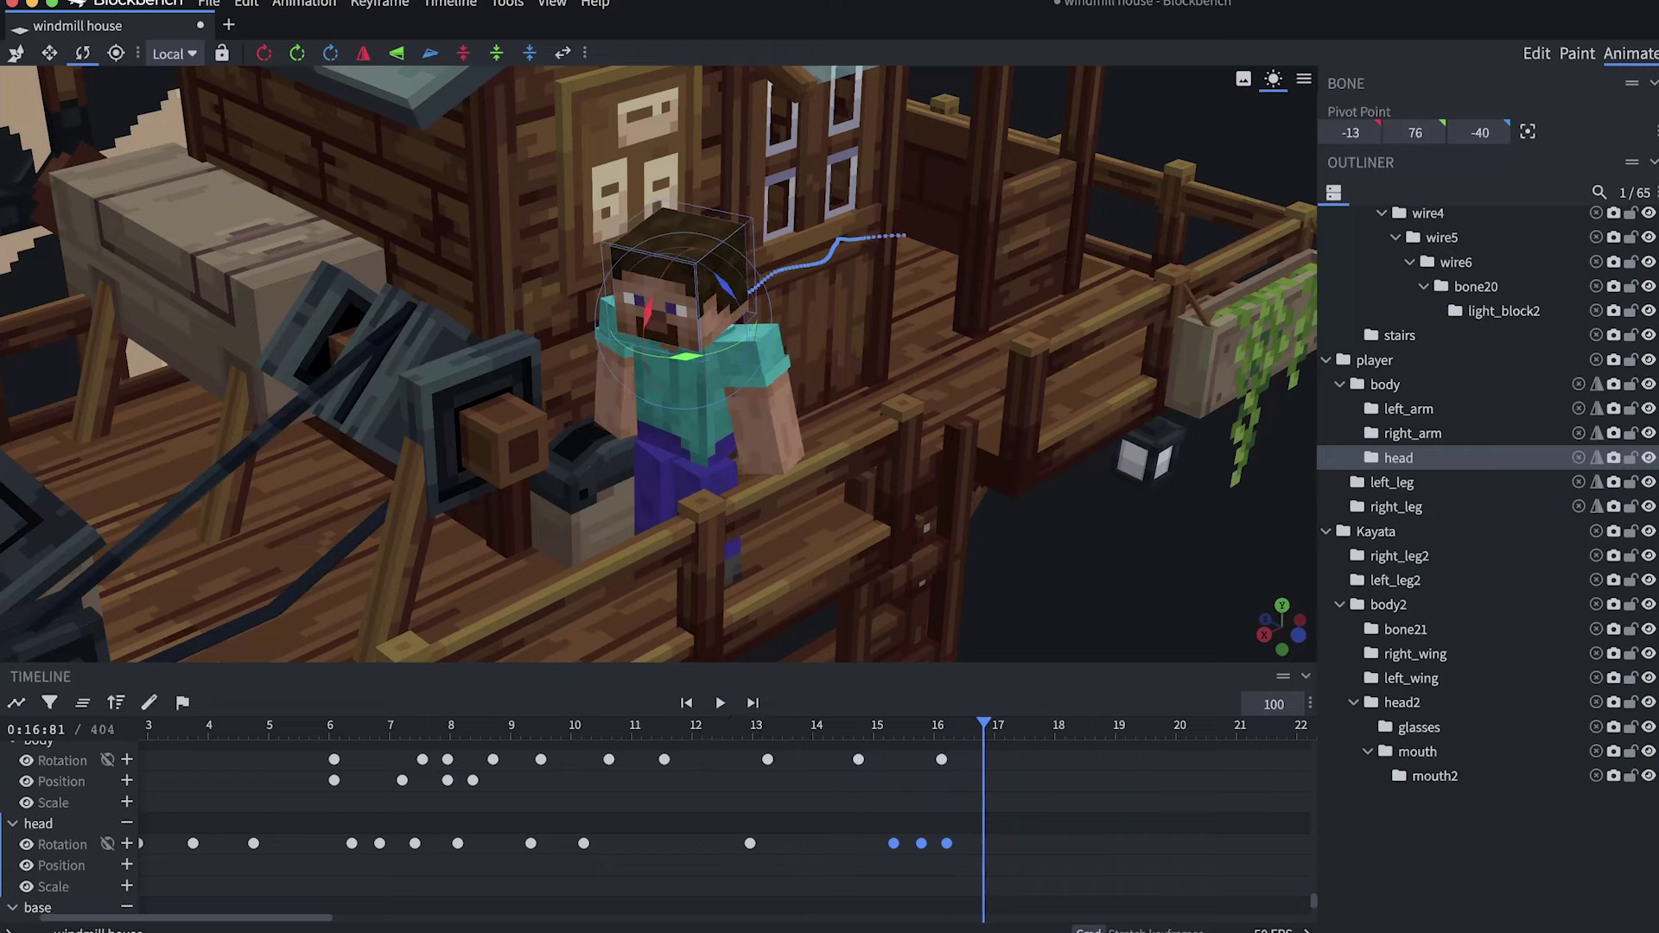
click(719, 702)
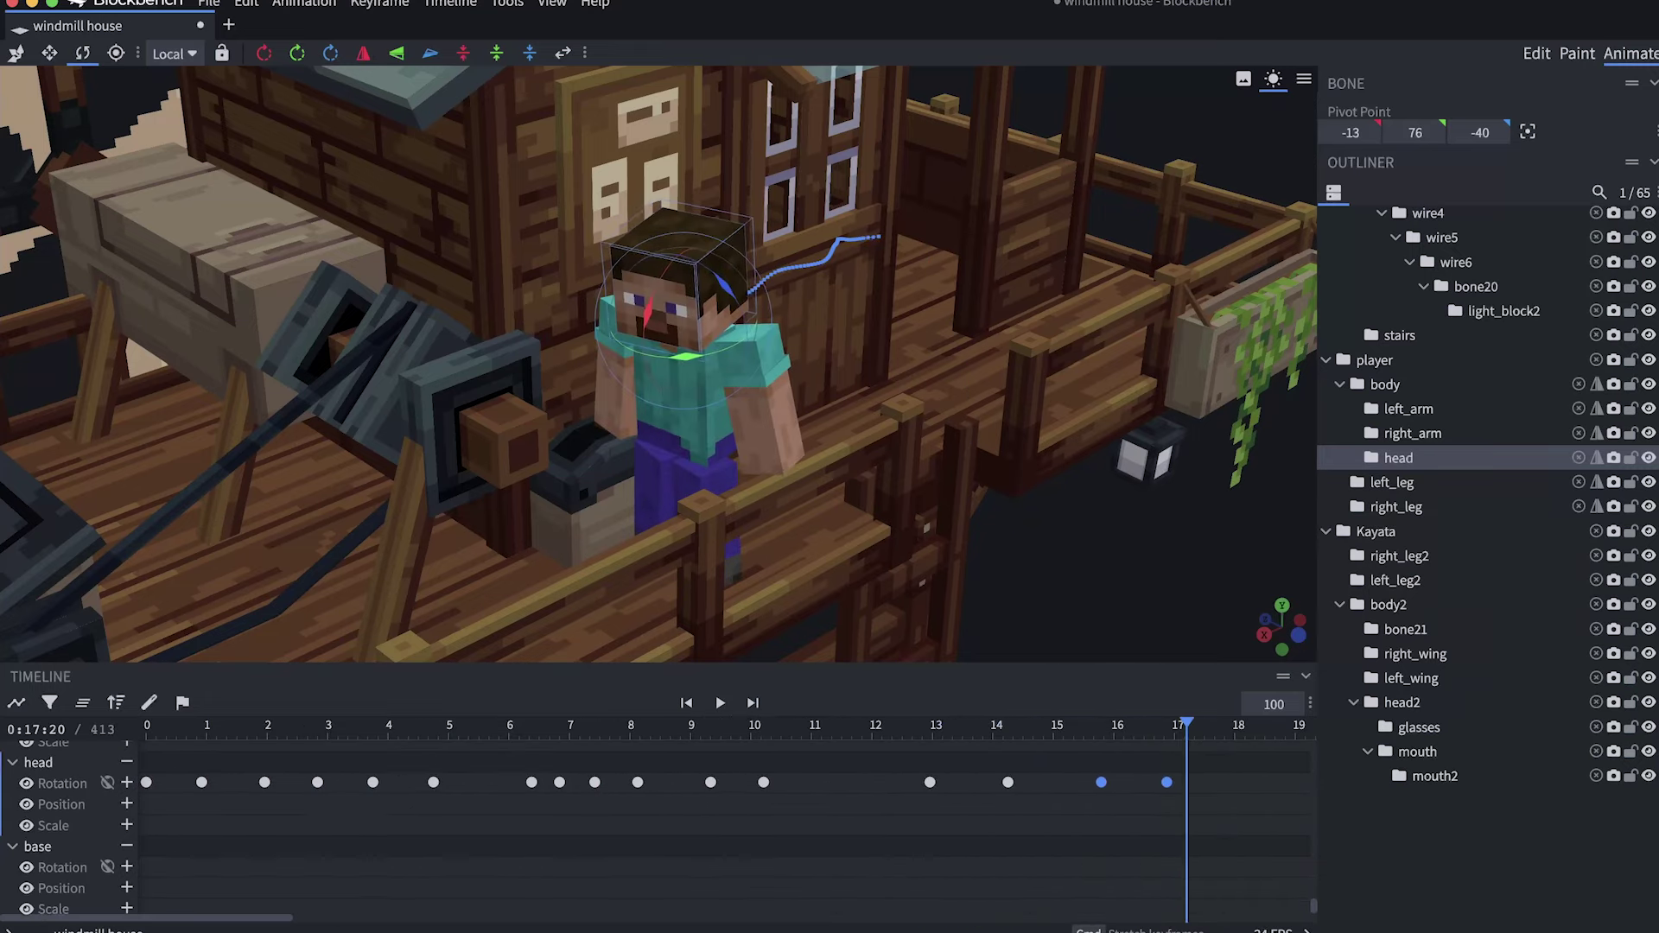
click(719, 702)
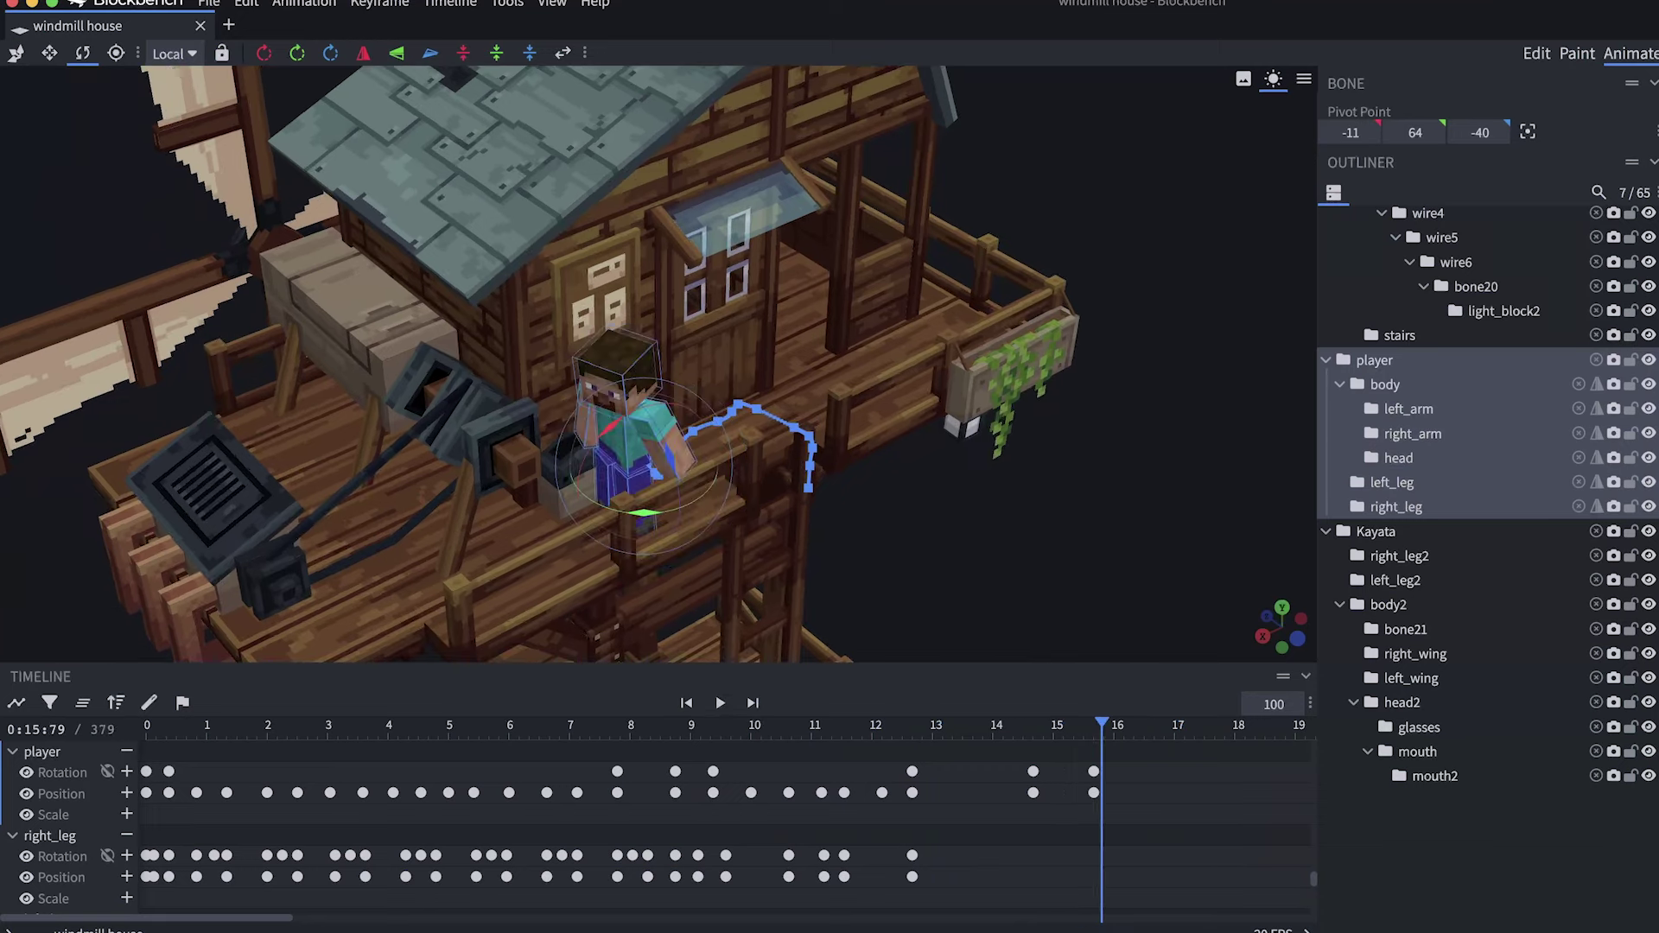
Keyframe the right_arm's rotation at about 16.7 s and rotate the left_arm by 10 degrees at 16.33 s.
click(719, 703)
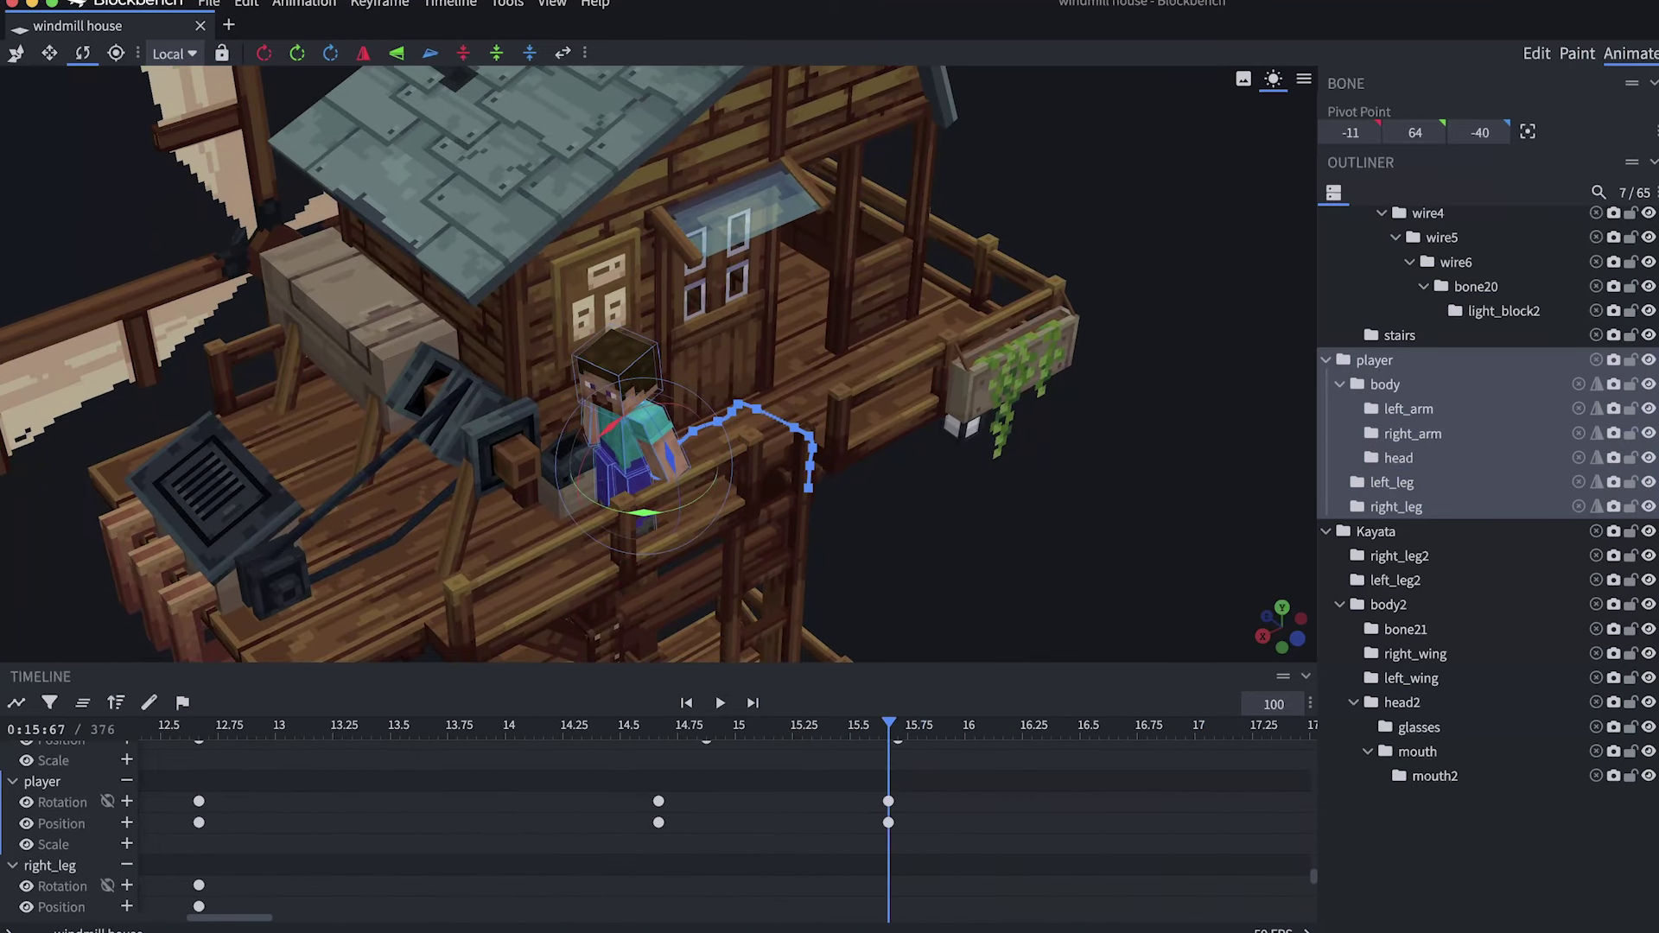
click(719, 702)
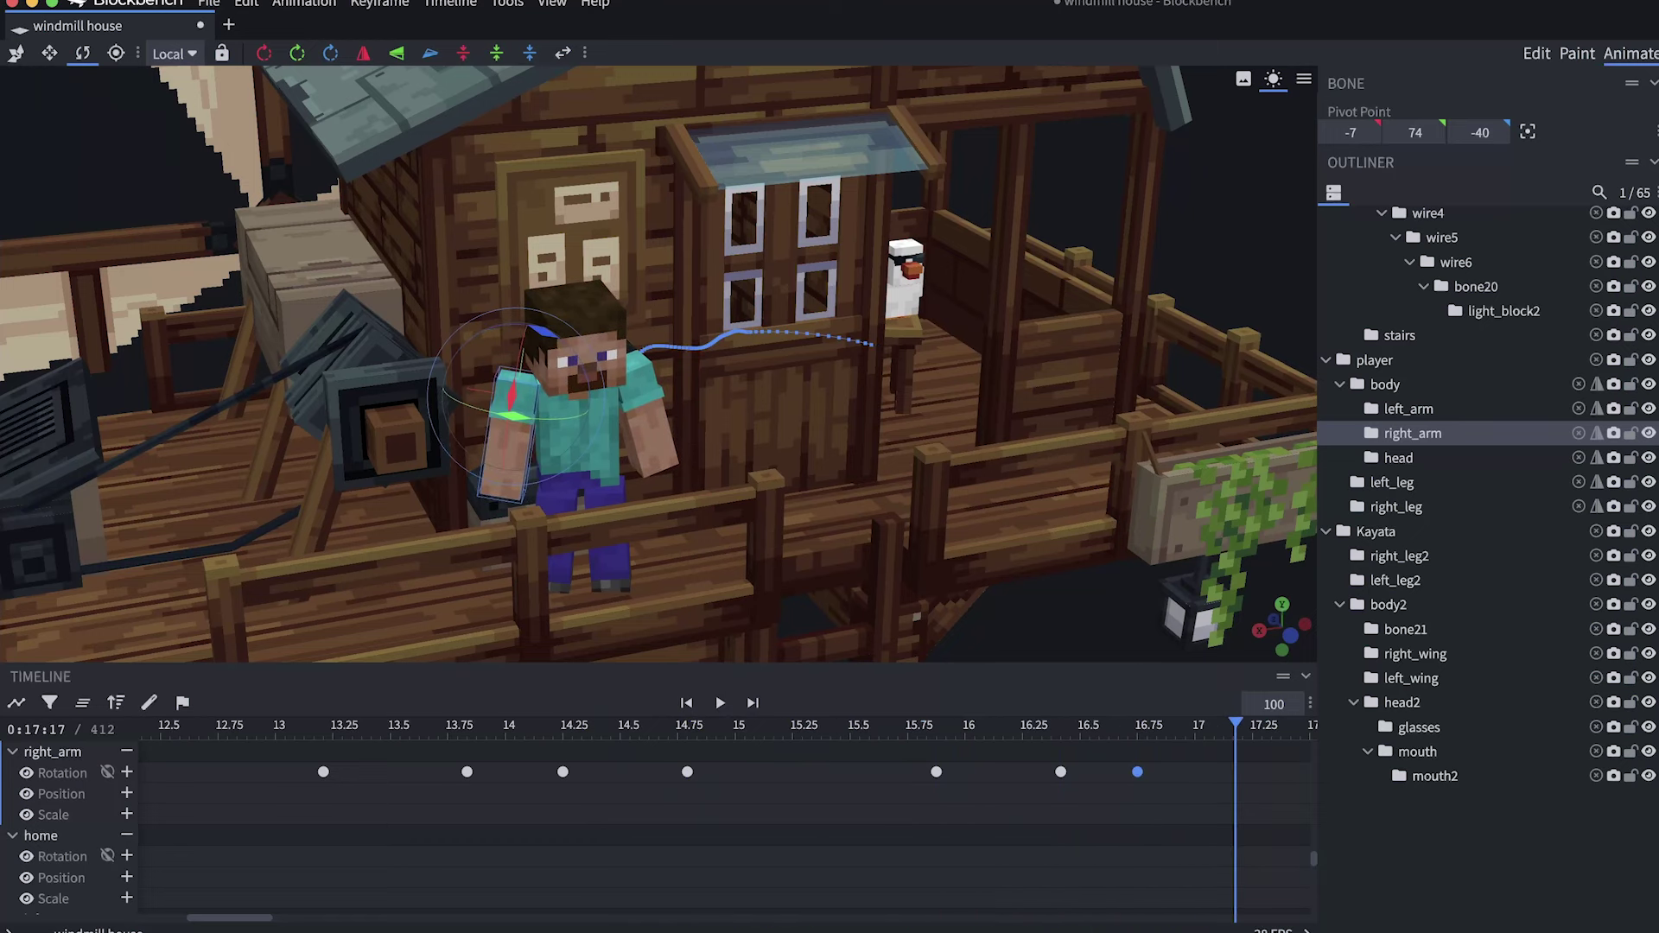
click(720, 702)
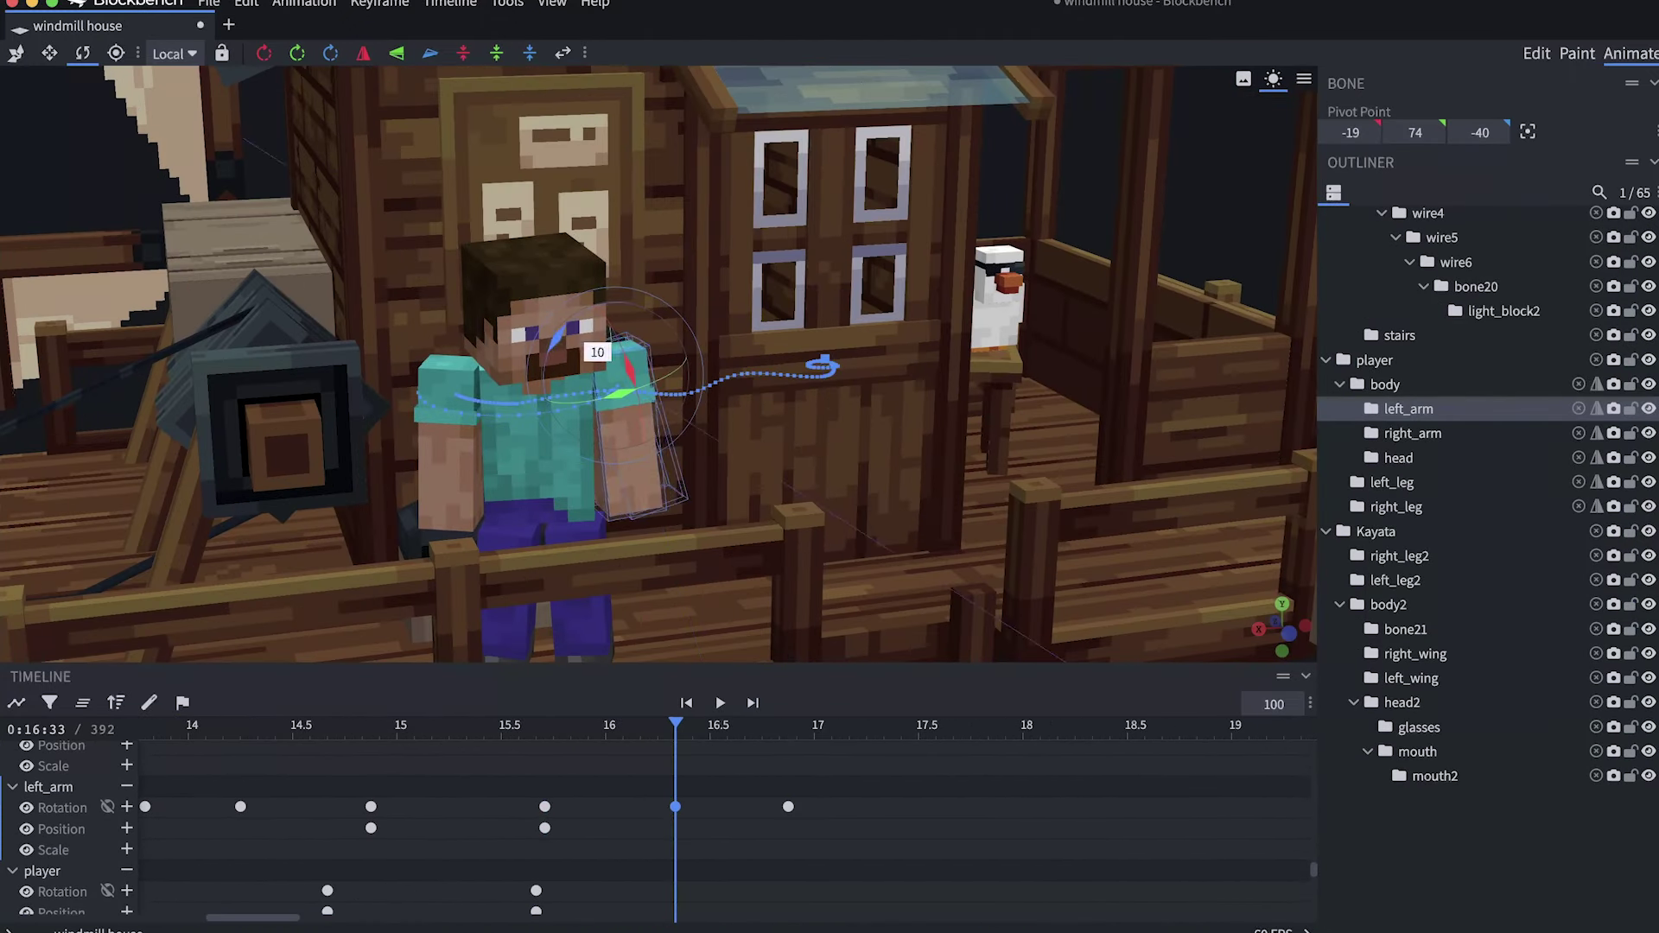
drag(676, 730, 710, 730)
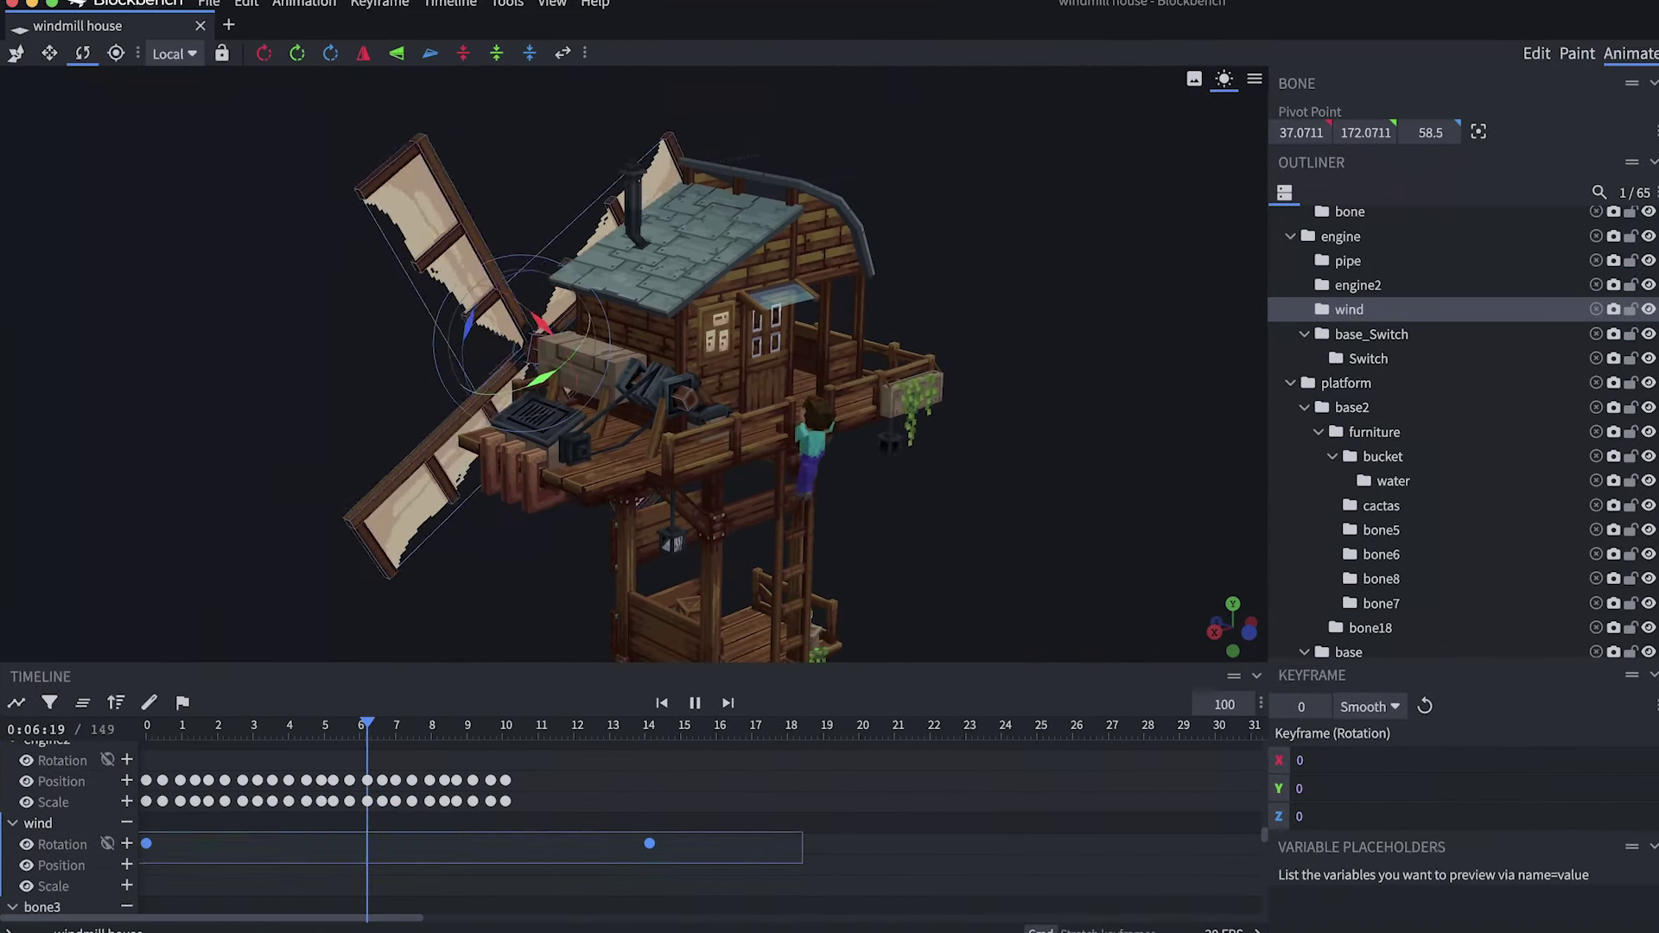
Keyframe the wind bone's rotation between about 14.9 s and 16.6 s with Smooth interpolation and preview the sails' movement.
click(695, 703)
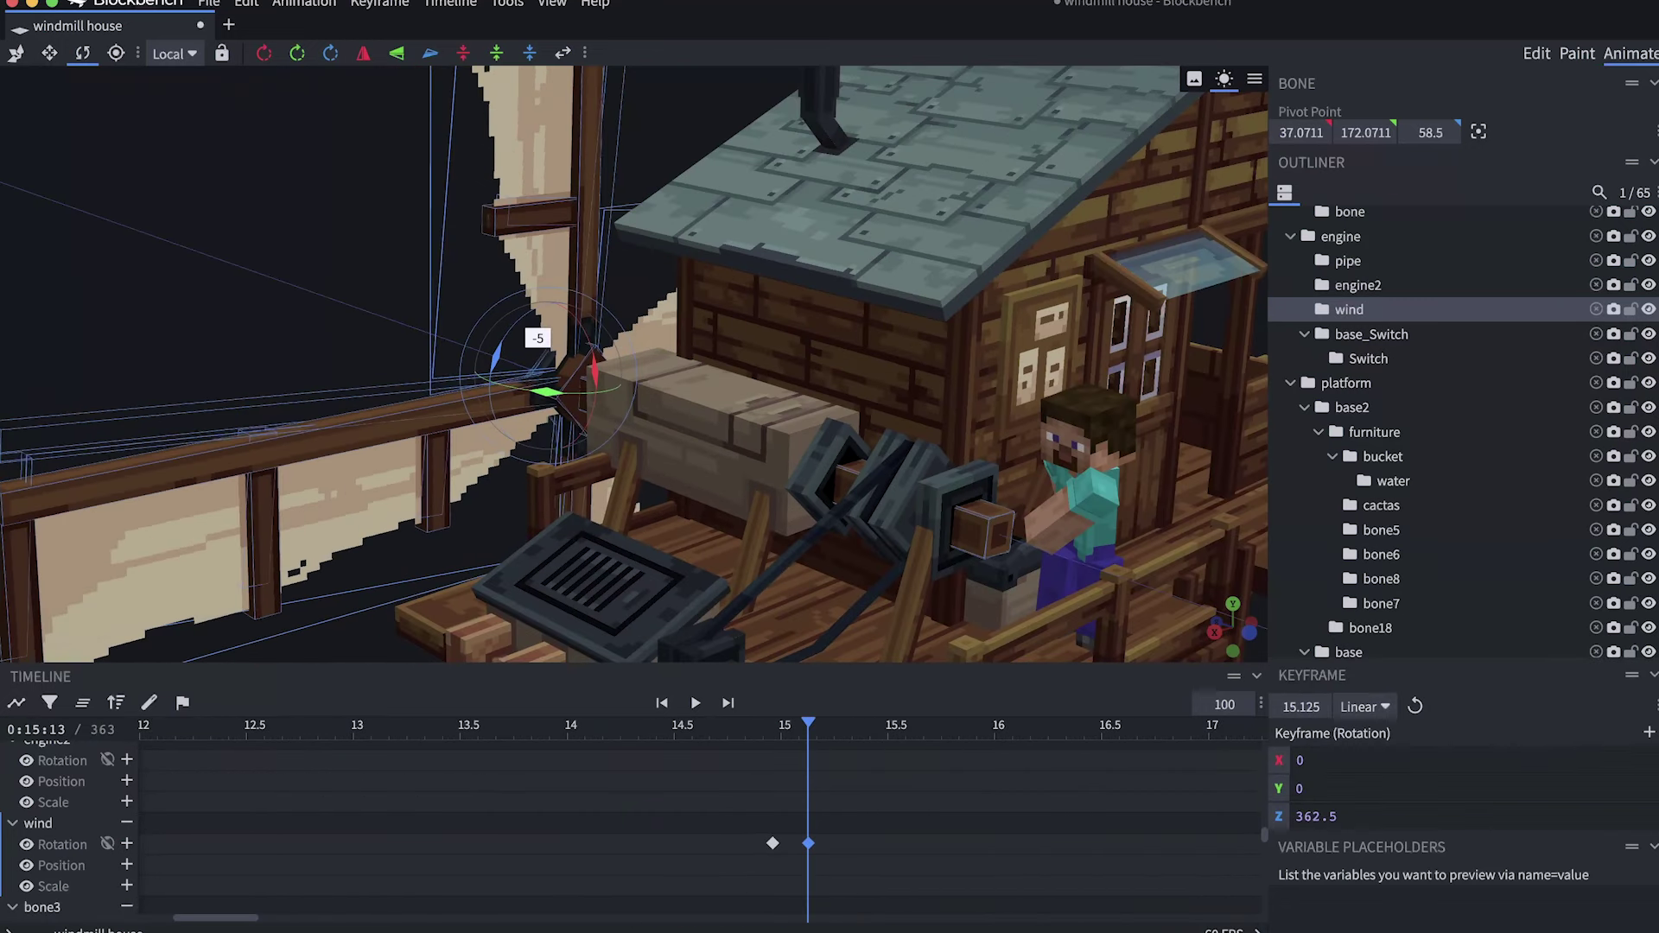
drag(807, 724, 944, 724)
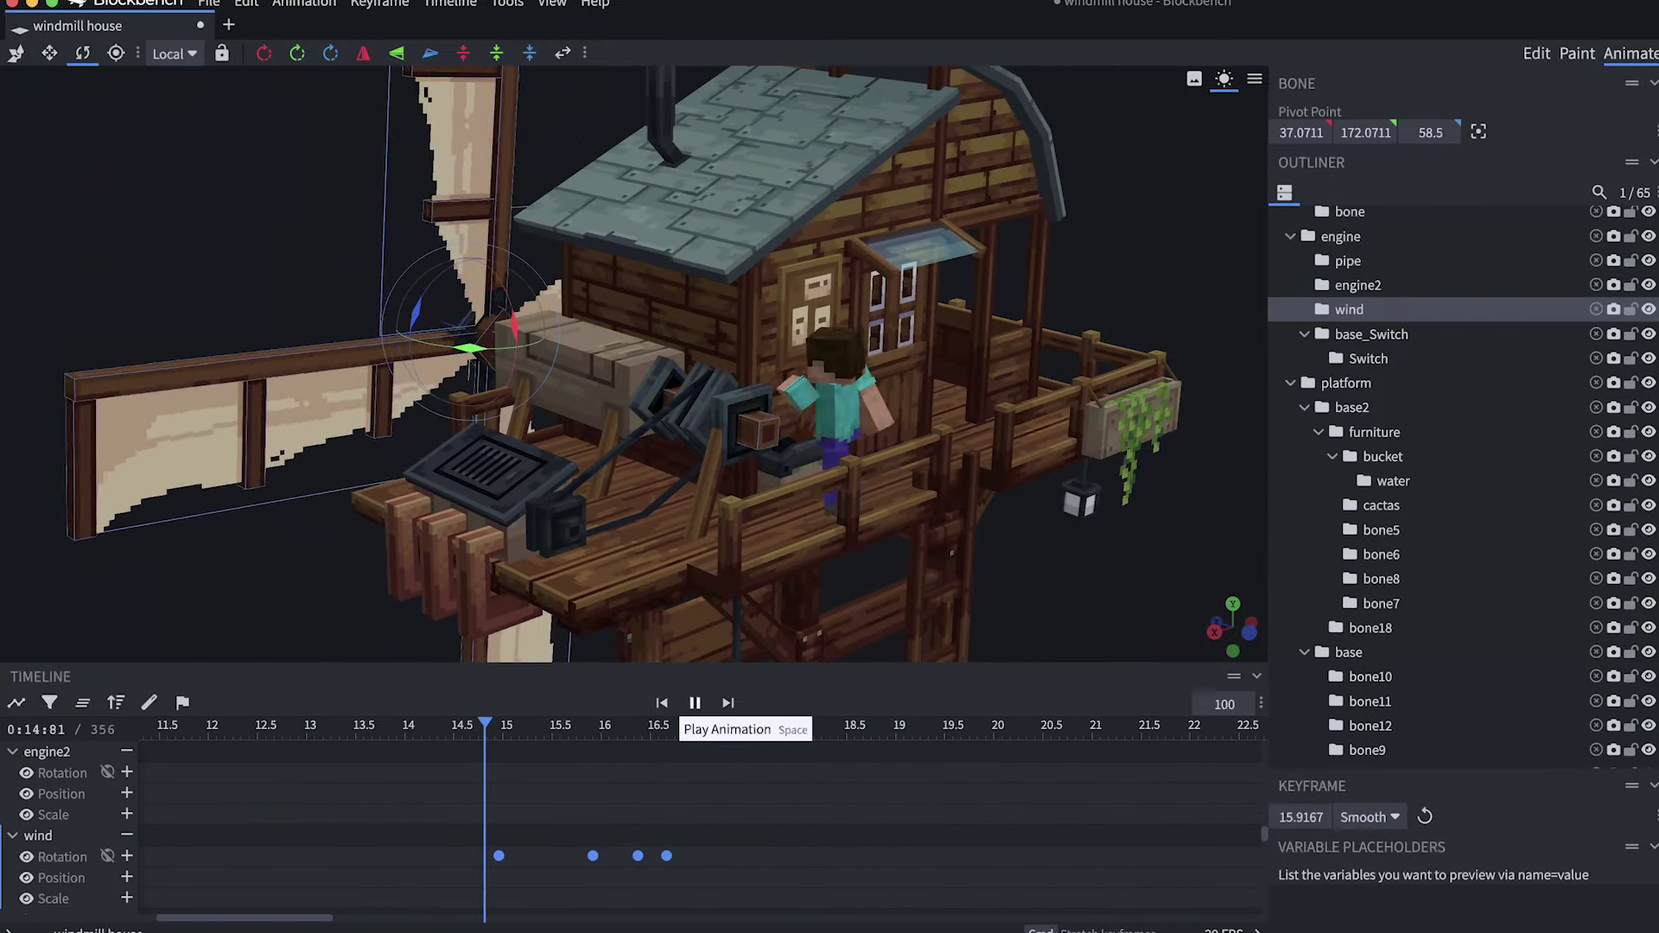
click(695, 703)
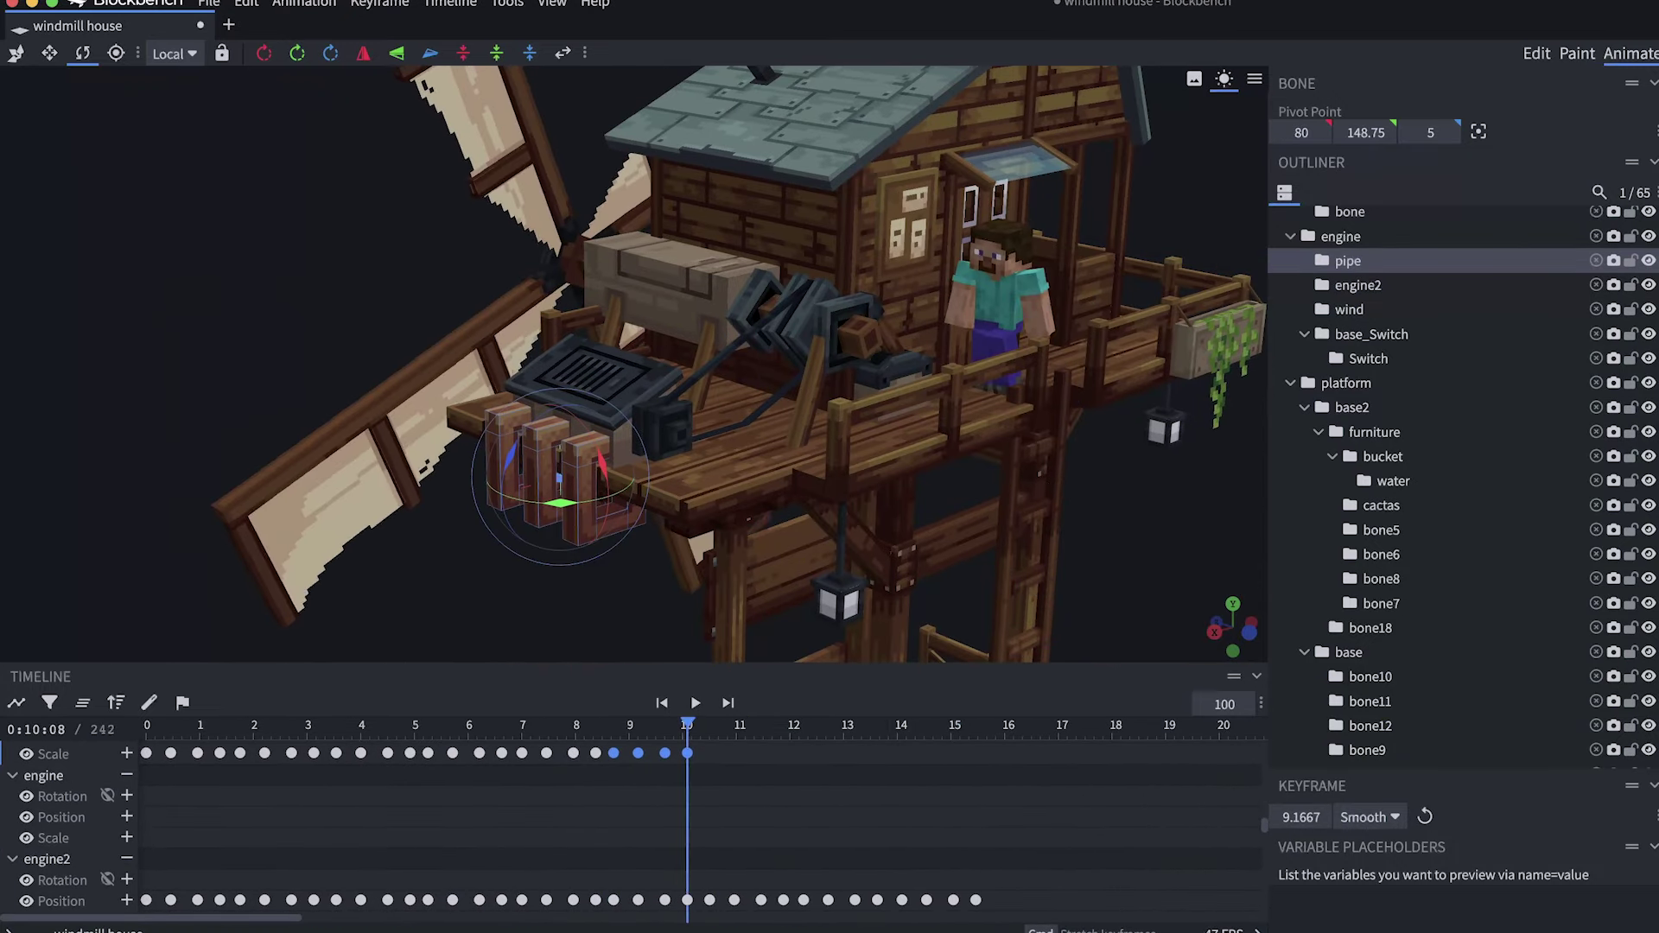
Extend the pipe's position and scale animation beyond 10 s by repeatedly pasting its copied keyframes along the timeline.
scroll(605, 821, up, 2)
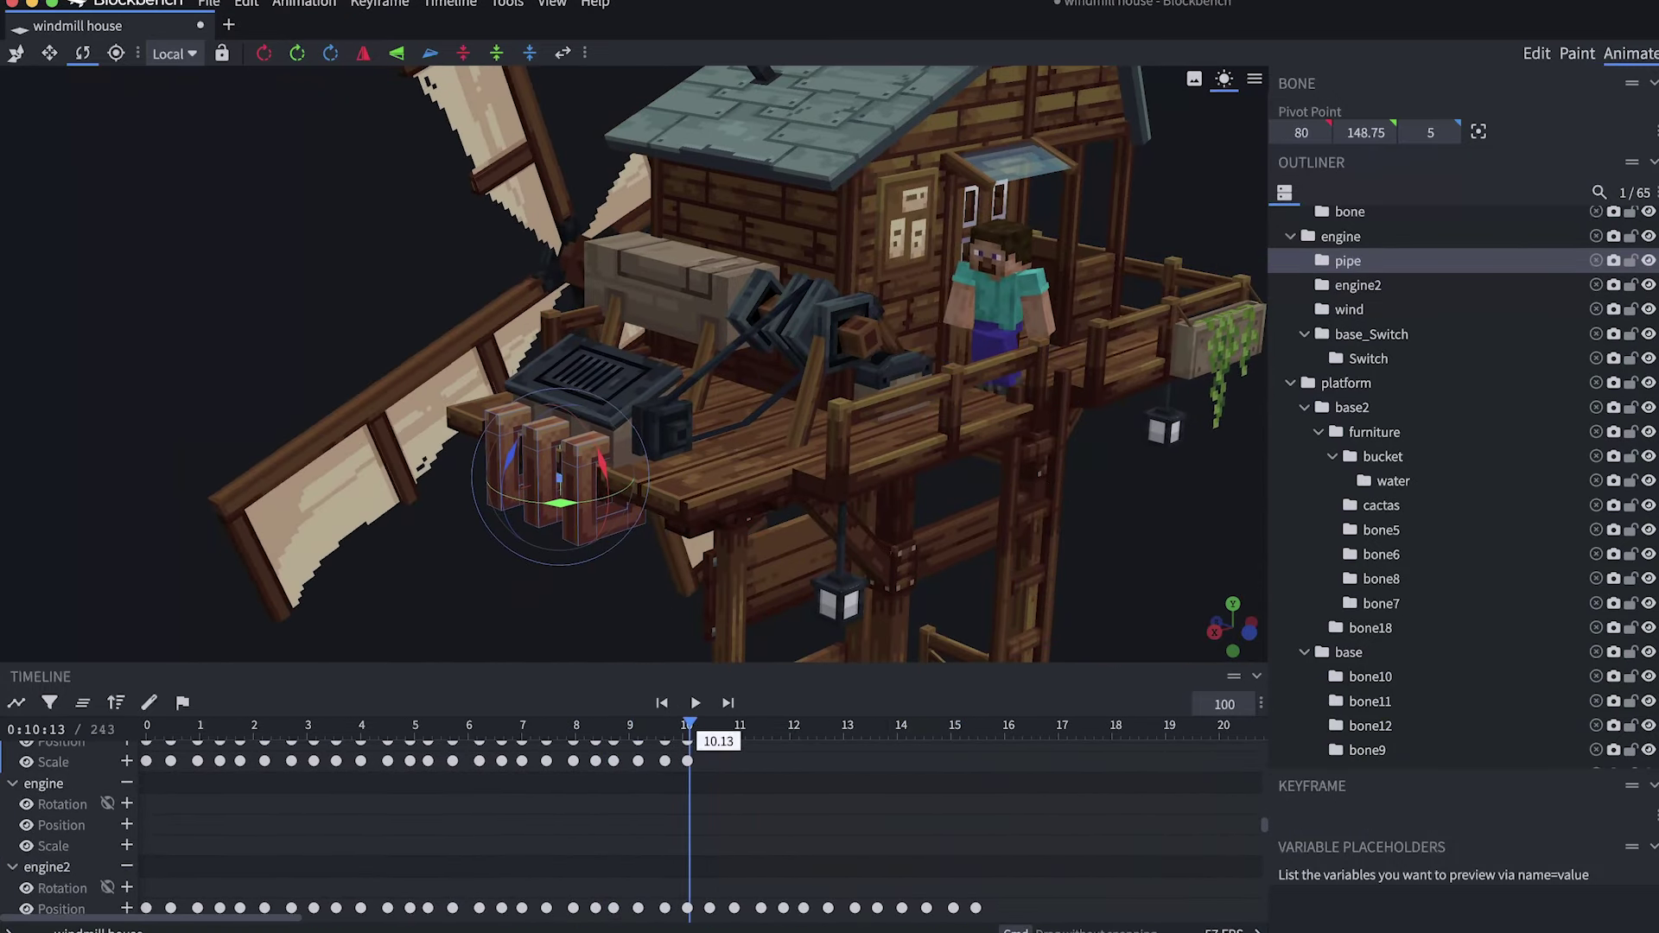
drag(635, 818, 743, 864)
key(space)
key(ctrl+v)
key(ctrl+v)
key(ctrl+v)
key(ctrl+v)
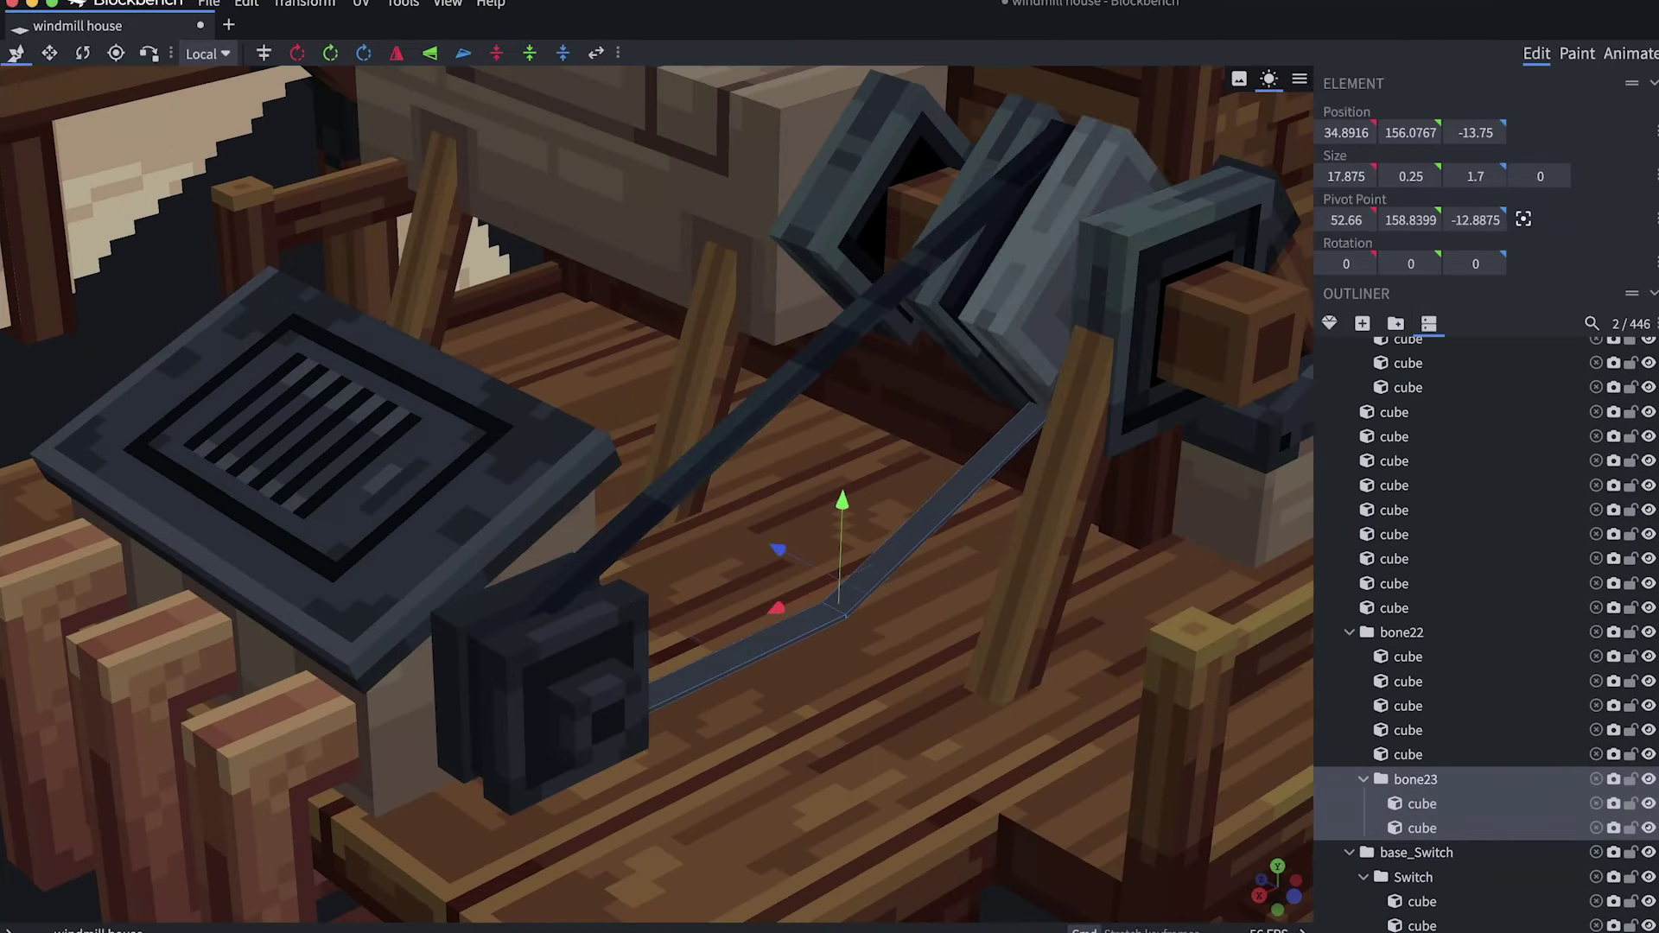
Keyframe bone22's position and bone24's rotation and position at 0 and 0.4583 s, moving bone24 to 0.25 on Y at 0.4583 s.
click(1401, 632)
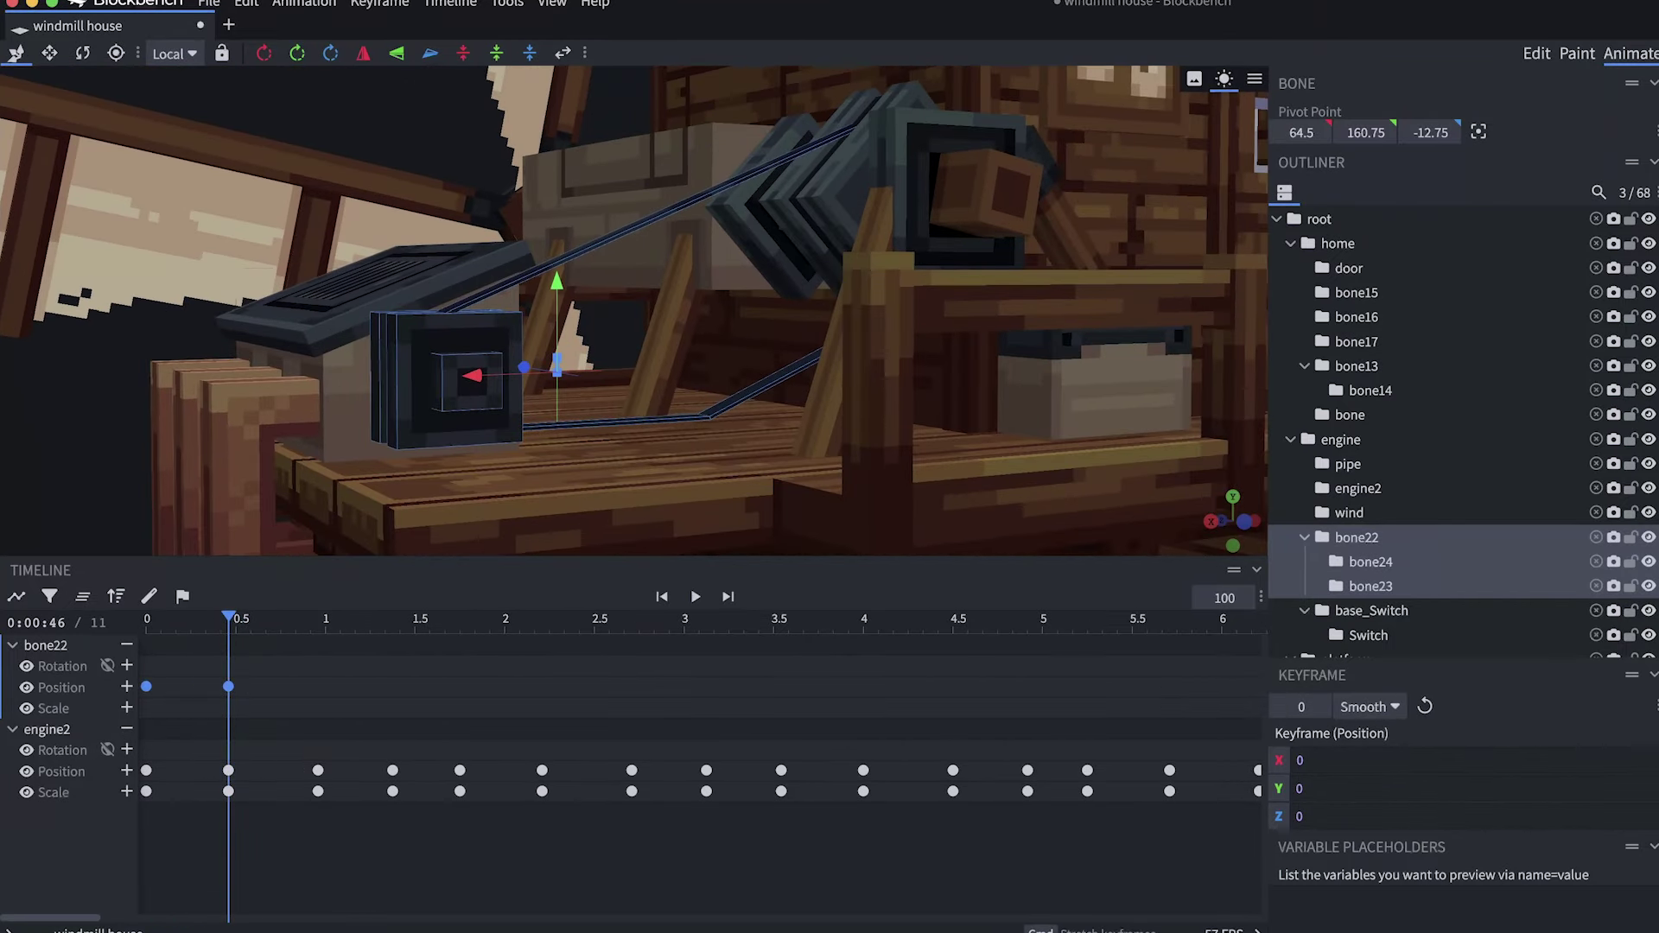
click(1371, 562)
key(r)
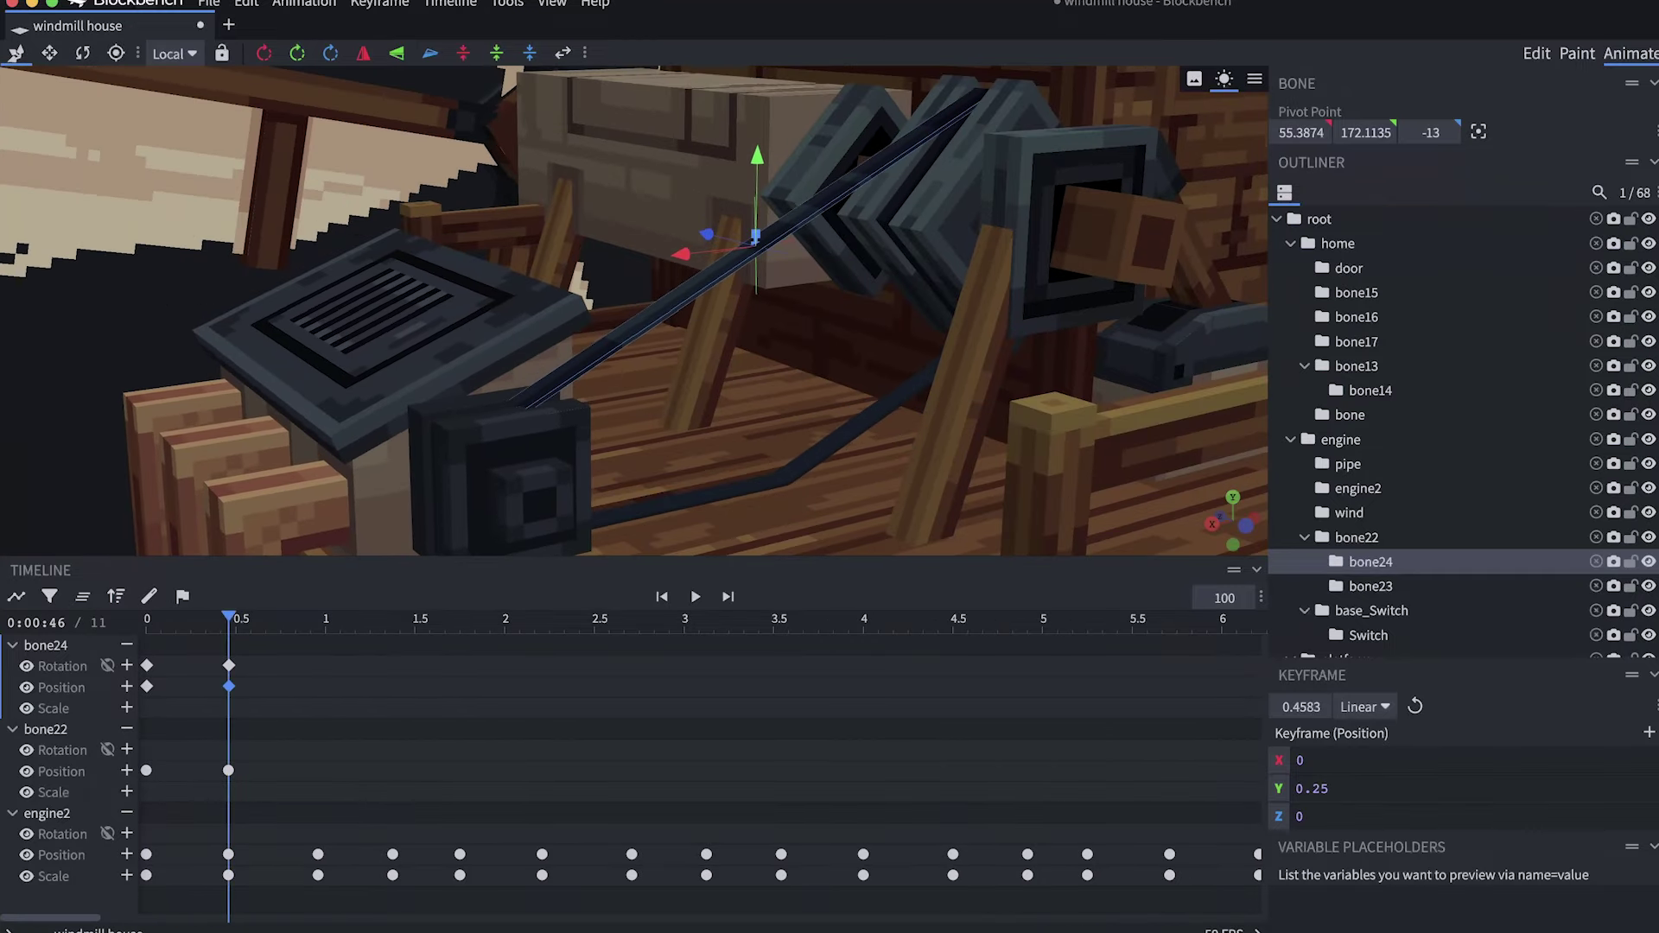
Keyframe bone23's rotation and position at 0 and about 0.46 s to follow the engine's movement, and preview it.
scroll(1460, 432, down, 4)
click(1370, 268)
key(r)
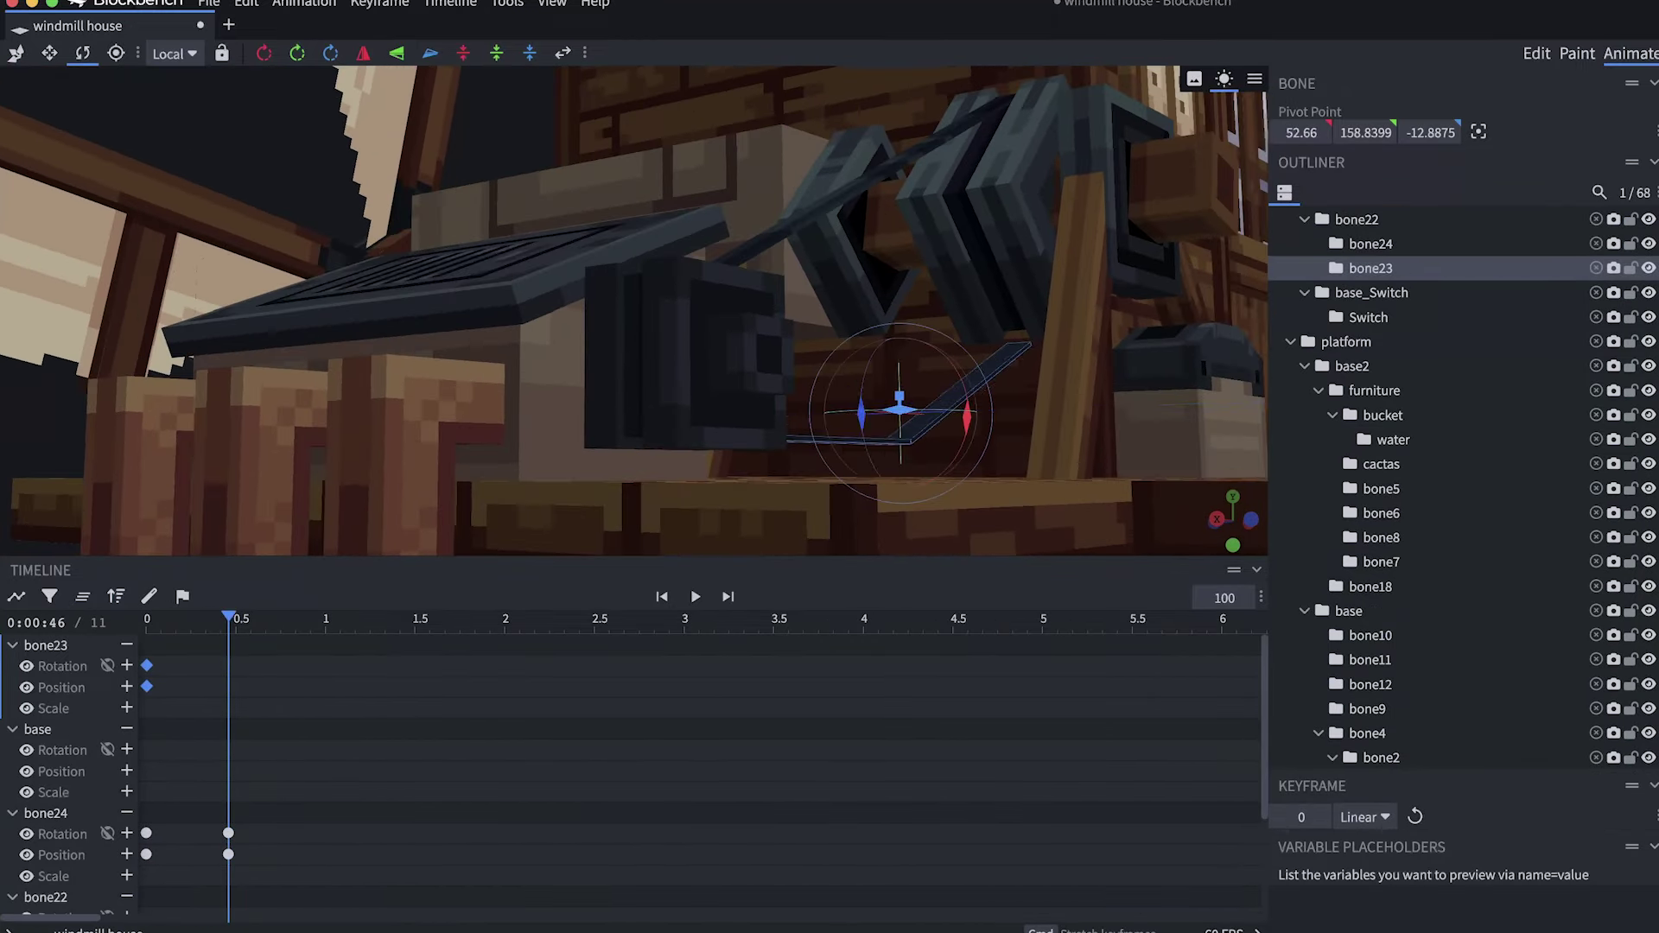
key(space)
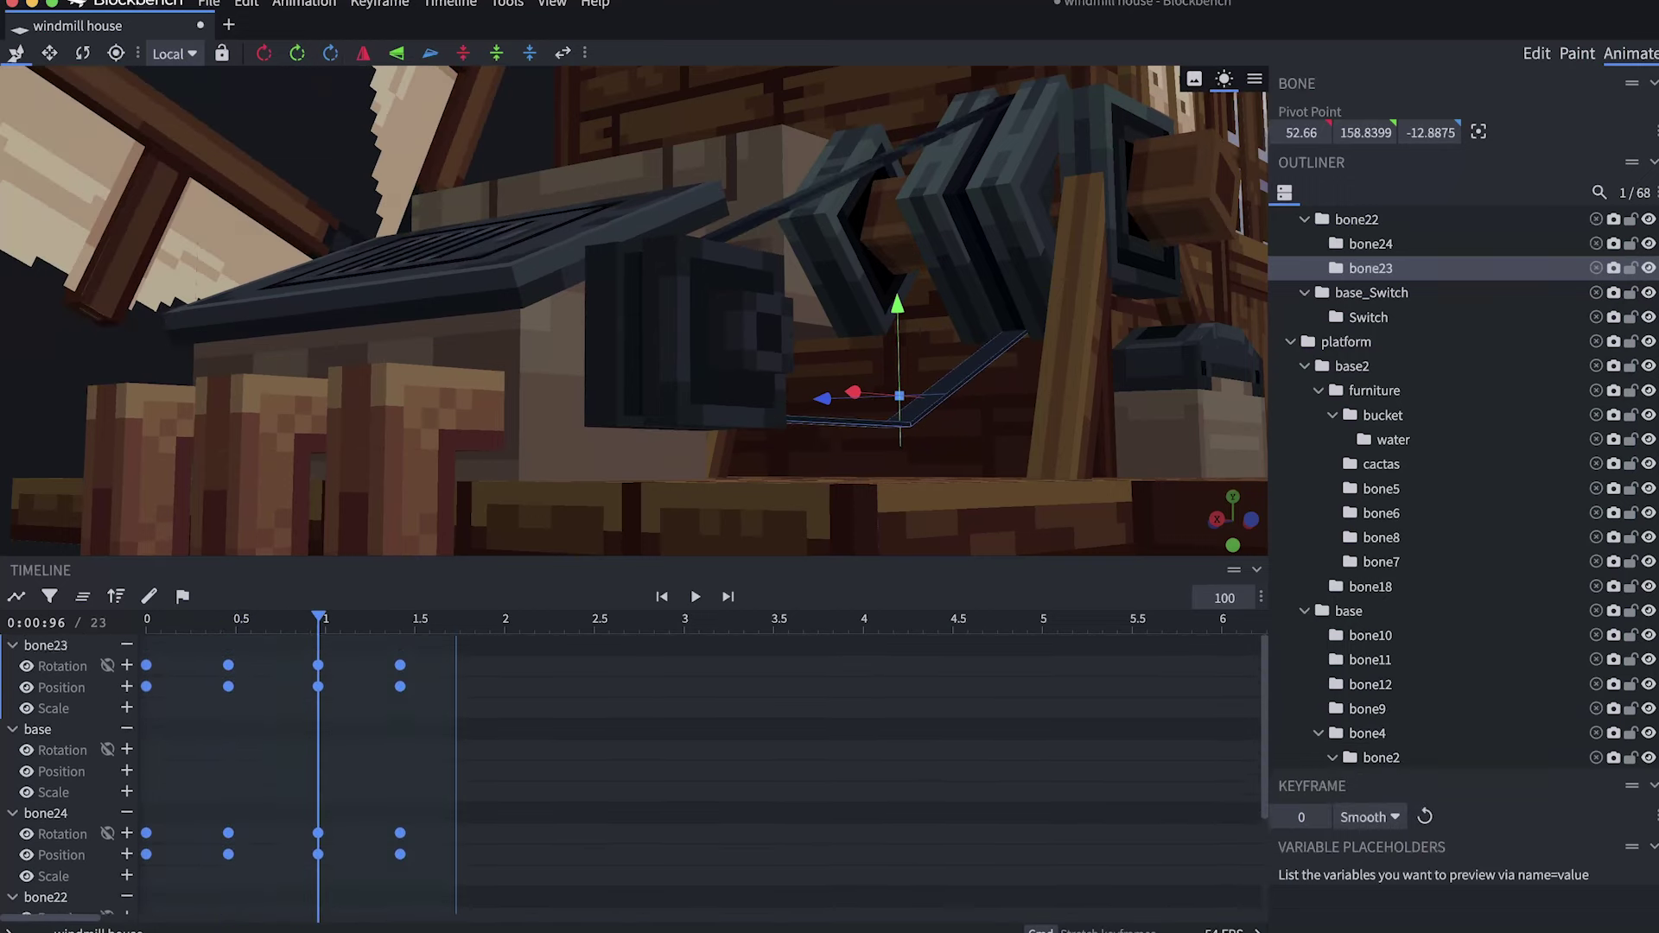
Paste the Smooth keyframes of bone22, bone23 and bone24 repeatedly up to about 5.3 s, aligned with engine2's keyframes.
key(ctrl+z)
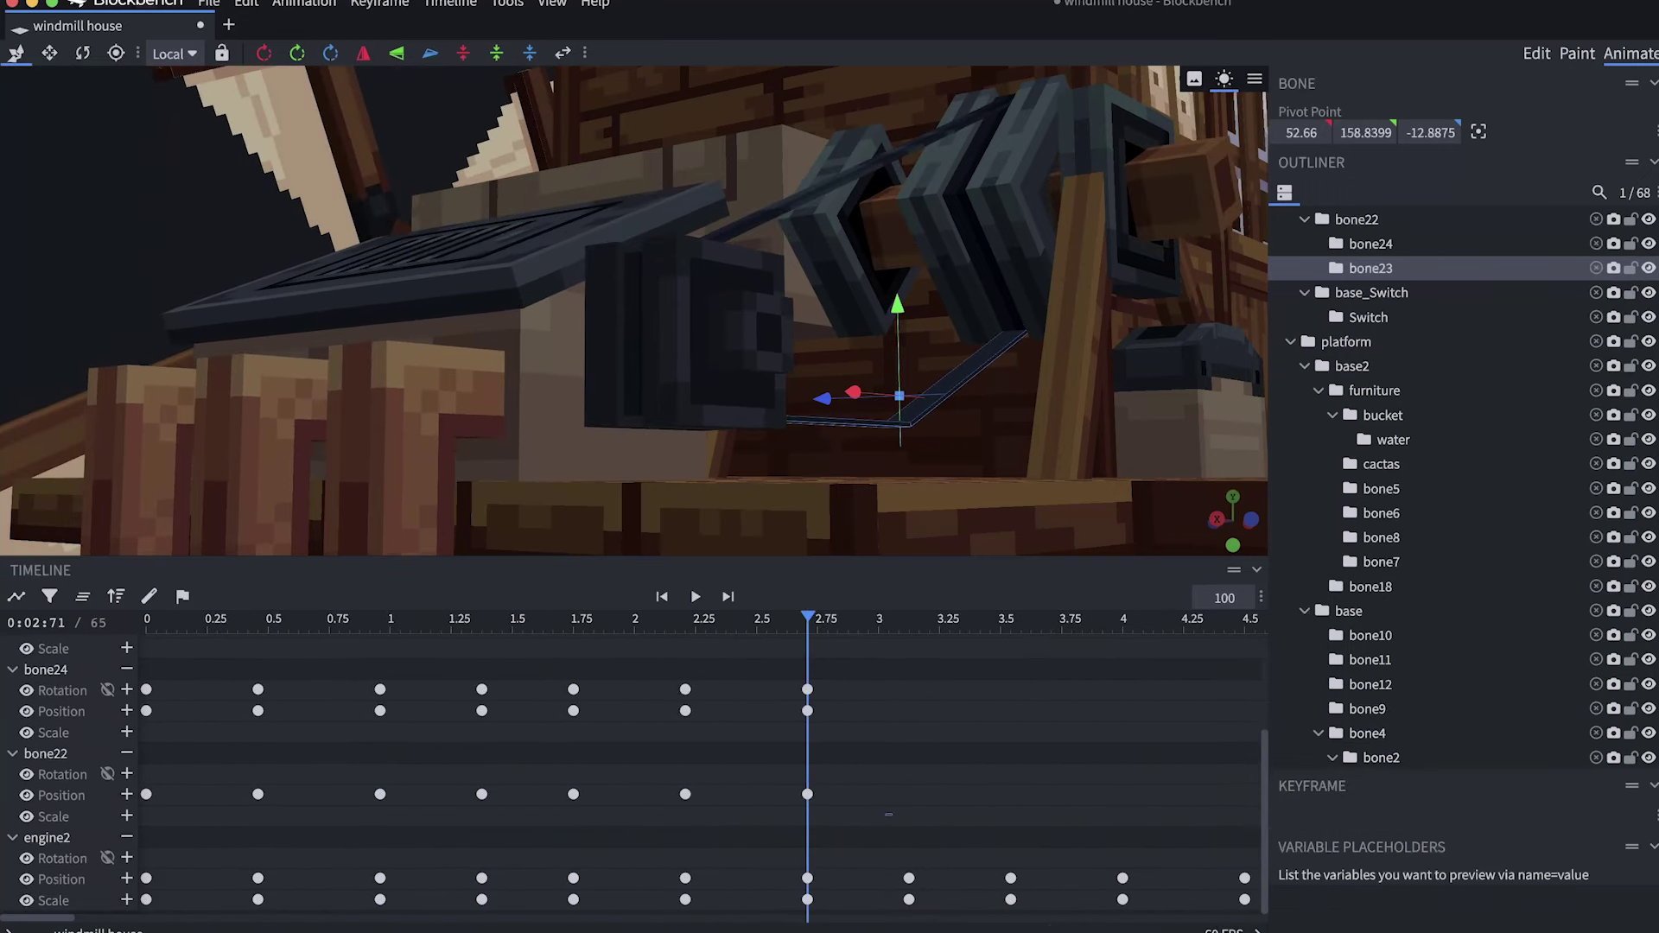
key(ctrl+v)
scroll(635, 773, up, 3)
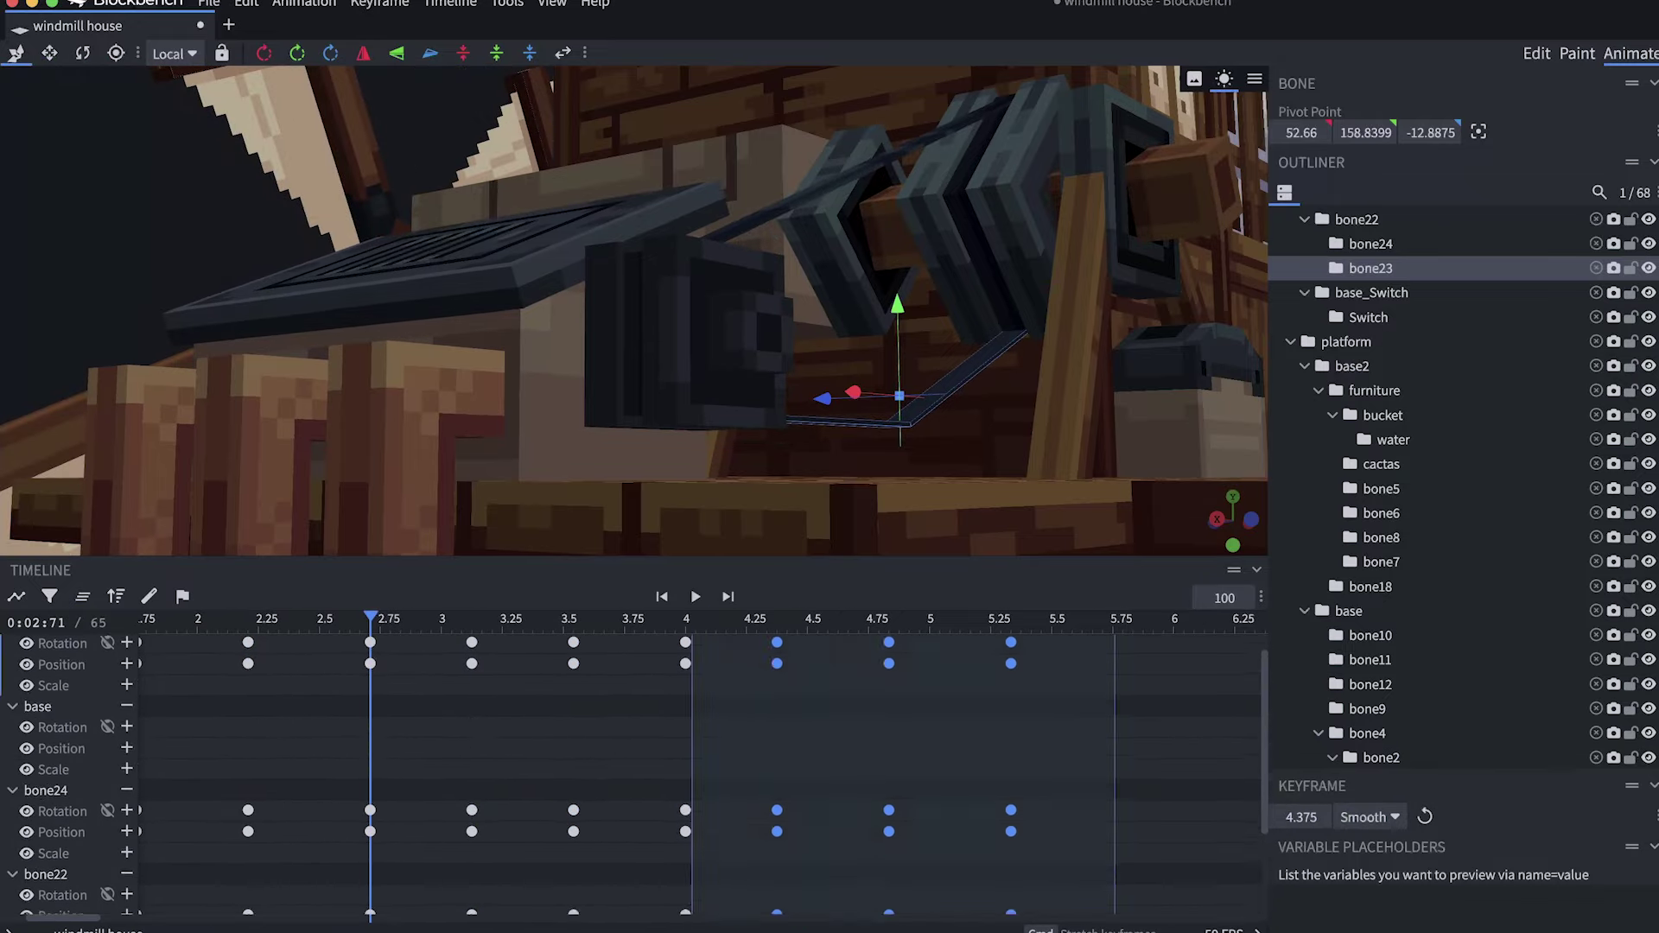
scroll(635, 775, down, 1)
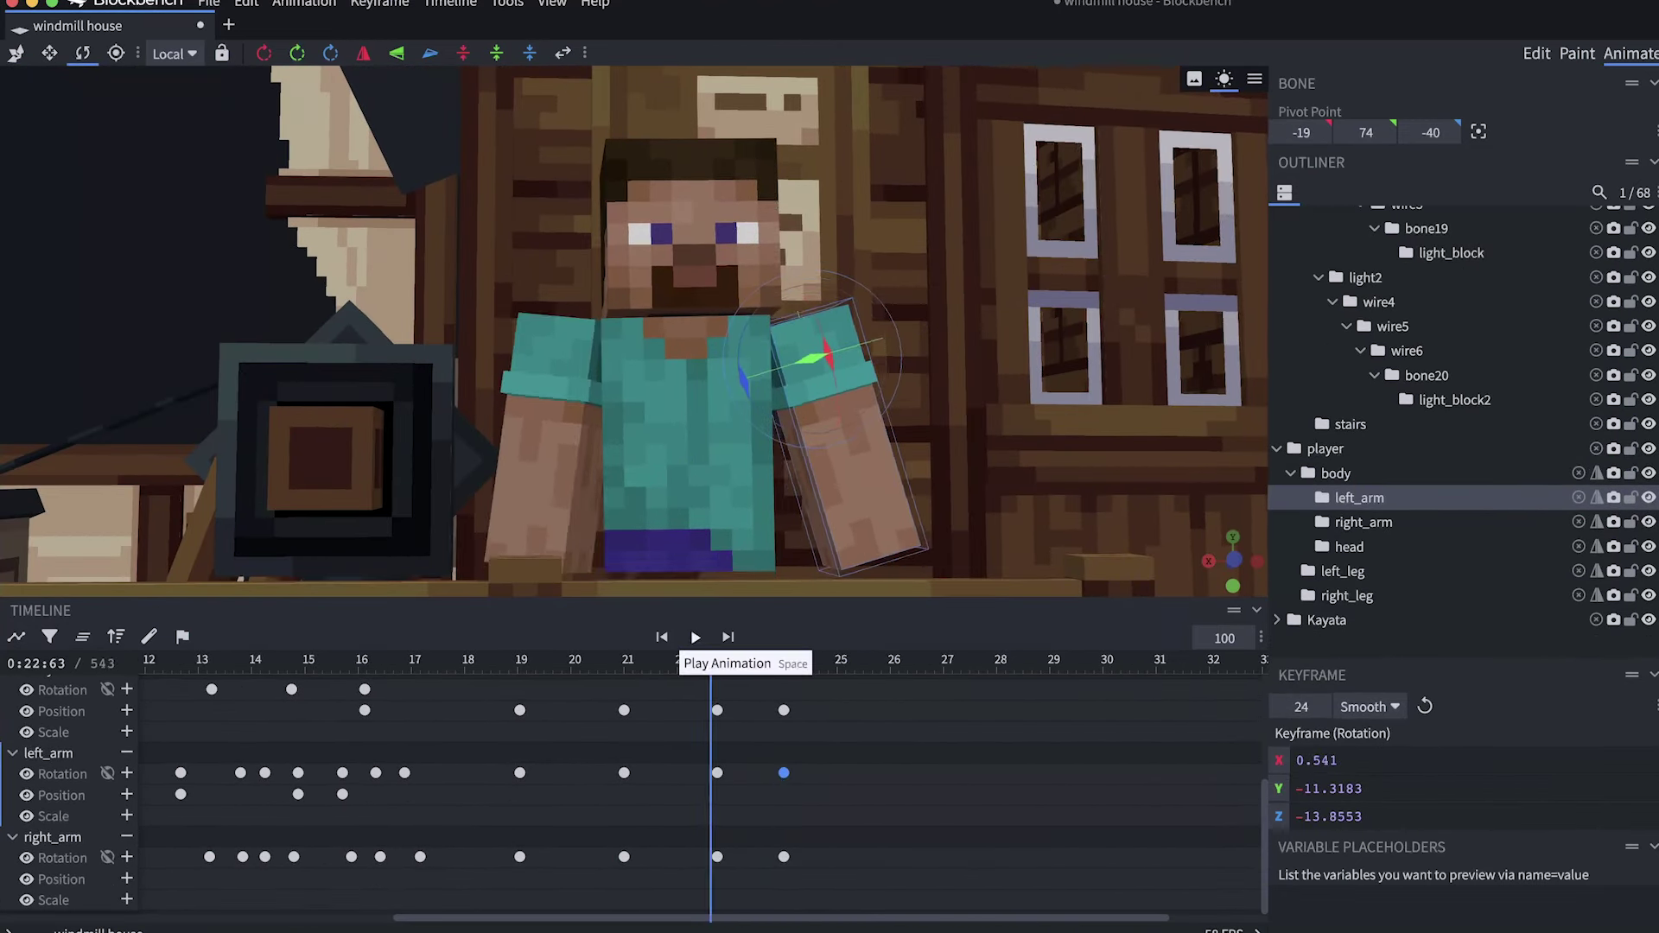
Save the windmill house project.
key(ctrl+s)
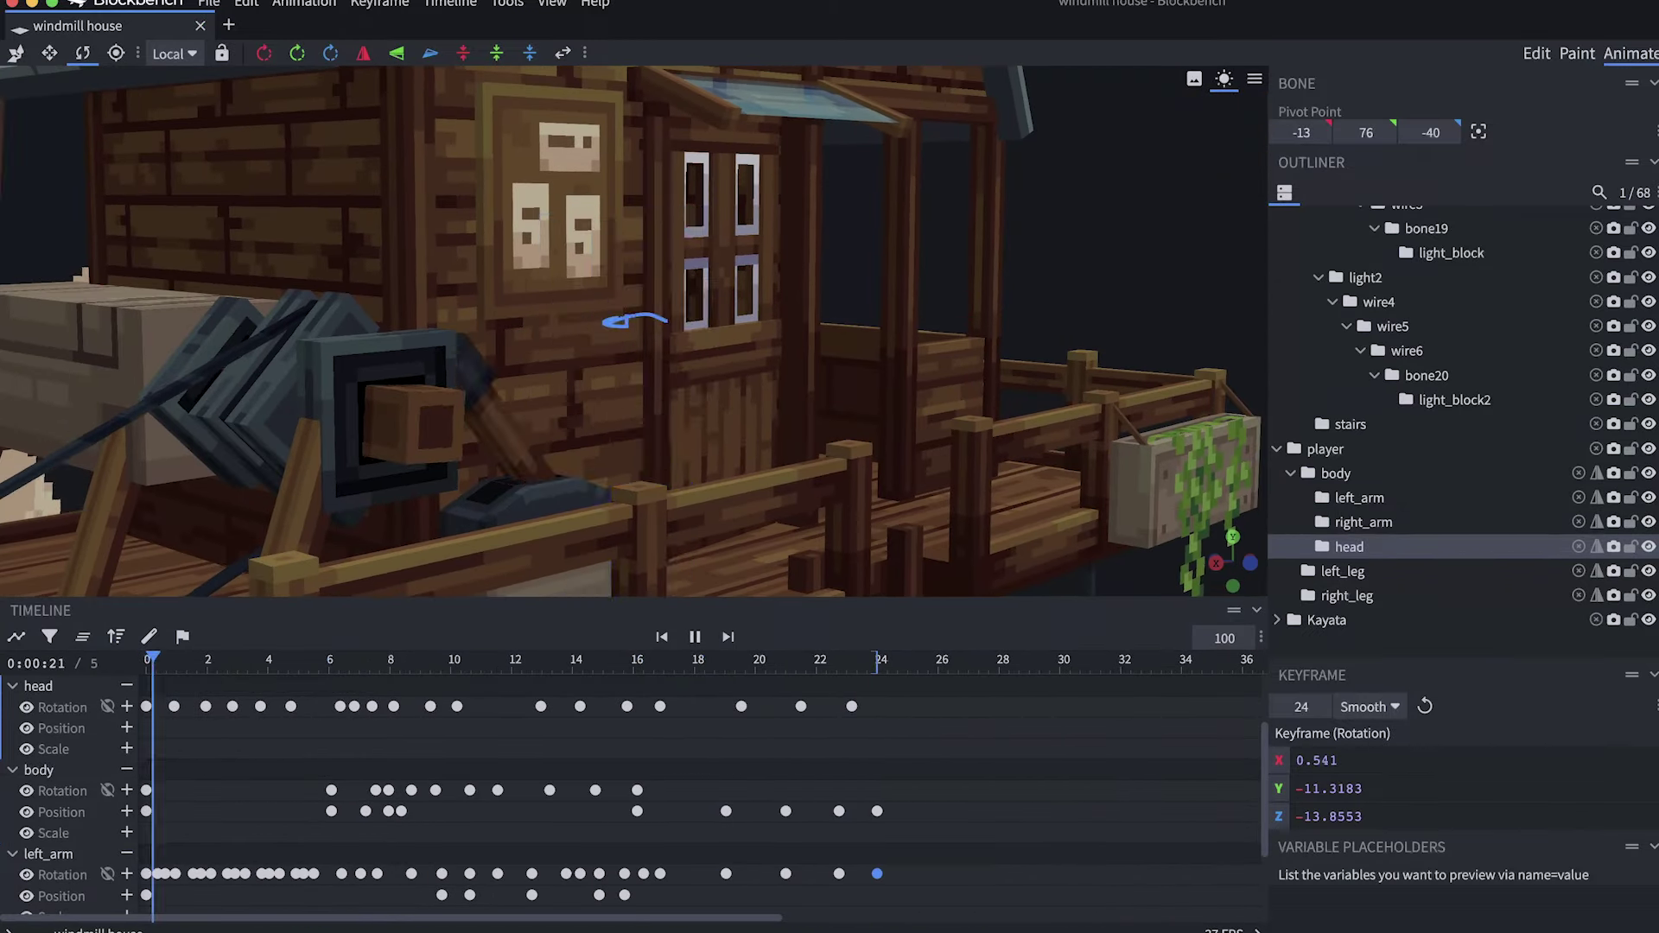